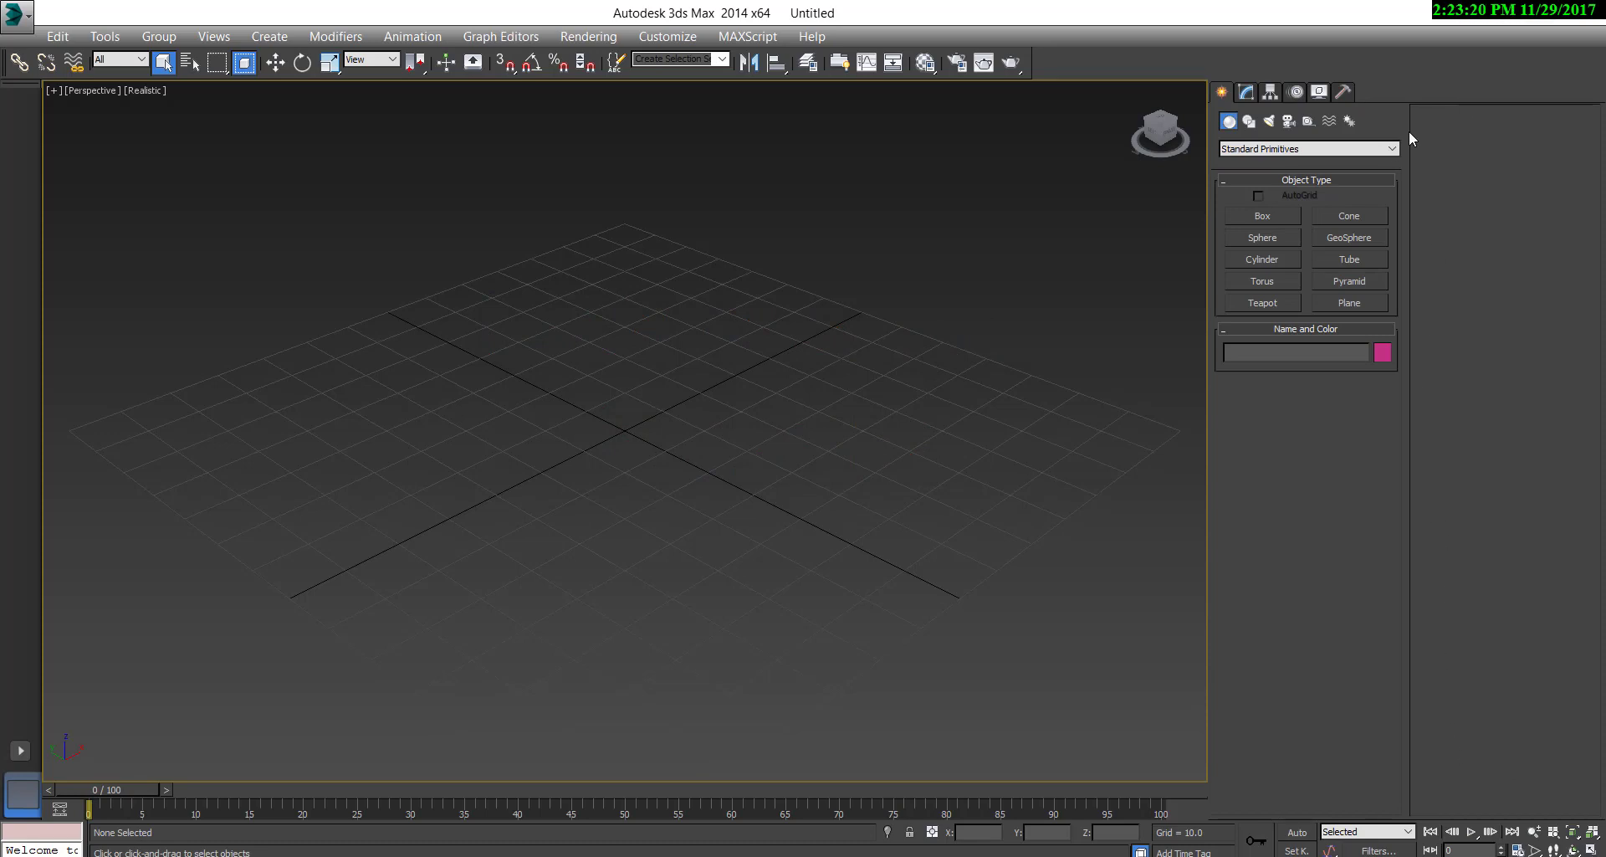
Create a Spray particle emitter, Spray001, about 91 by 89, over the grid centre in Perspective
left_click(1362, 149)
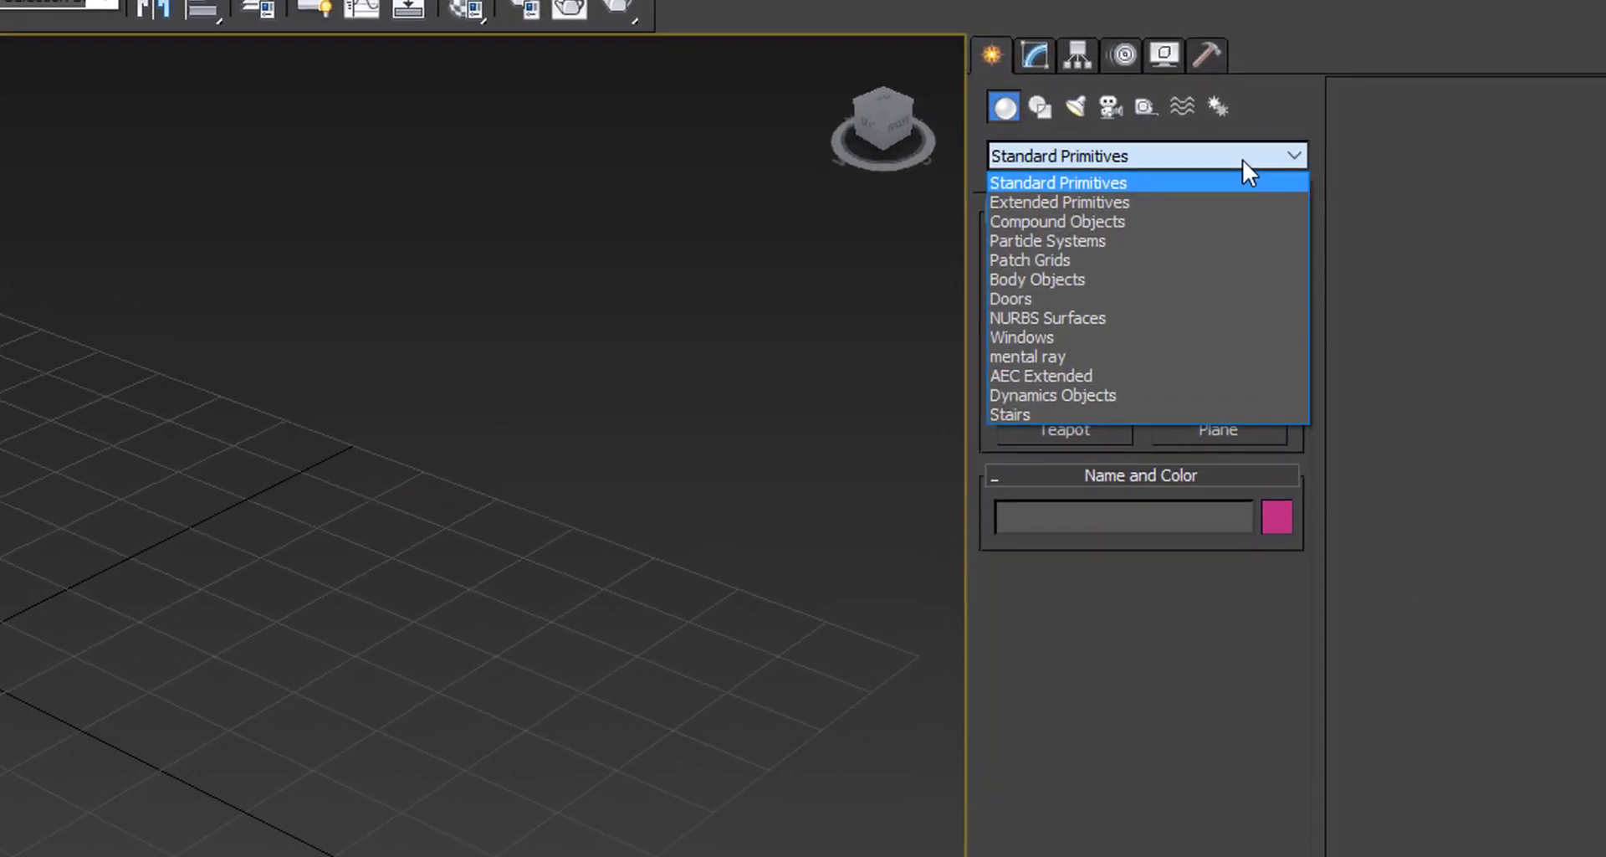
left_click(1196, 245)
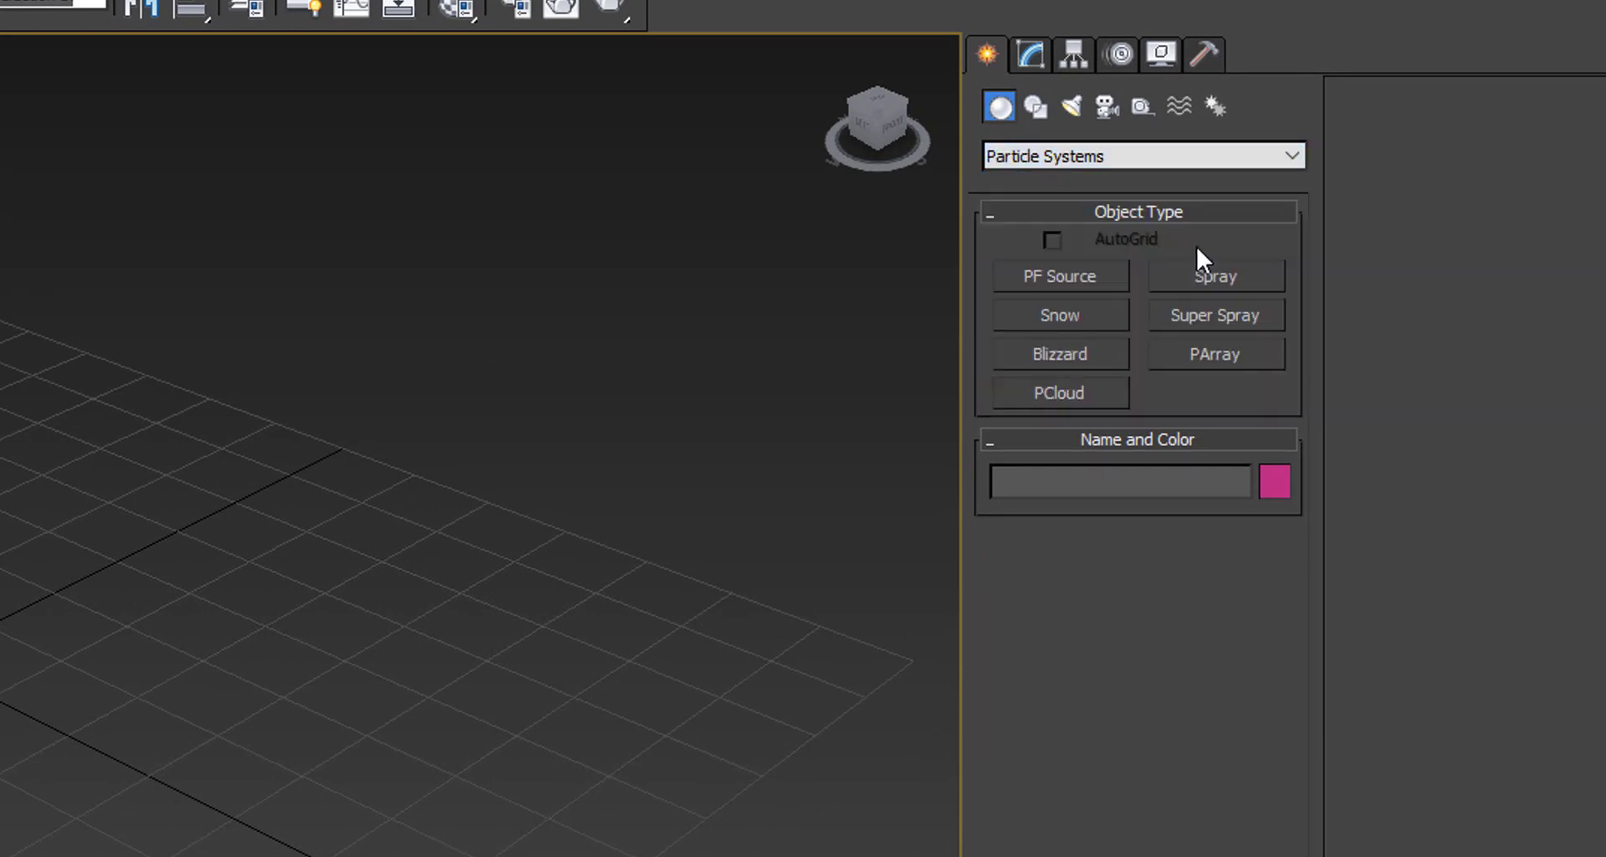
left_click(1213, 285)
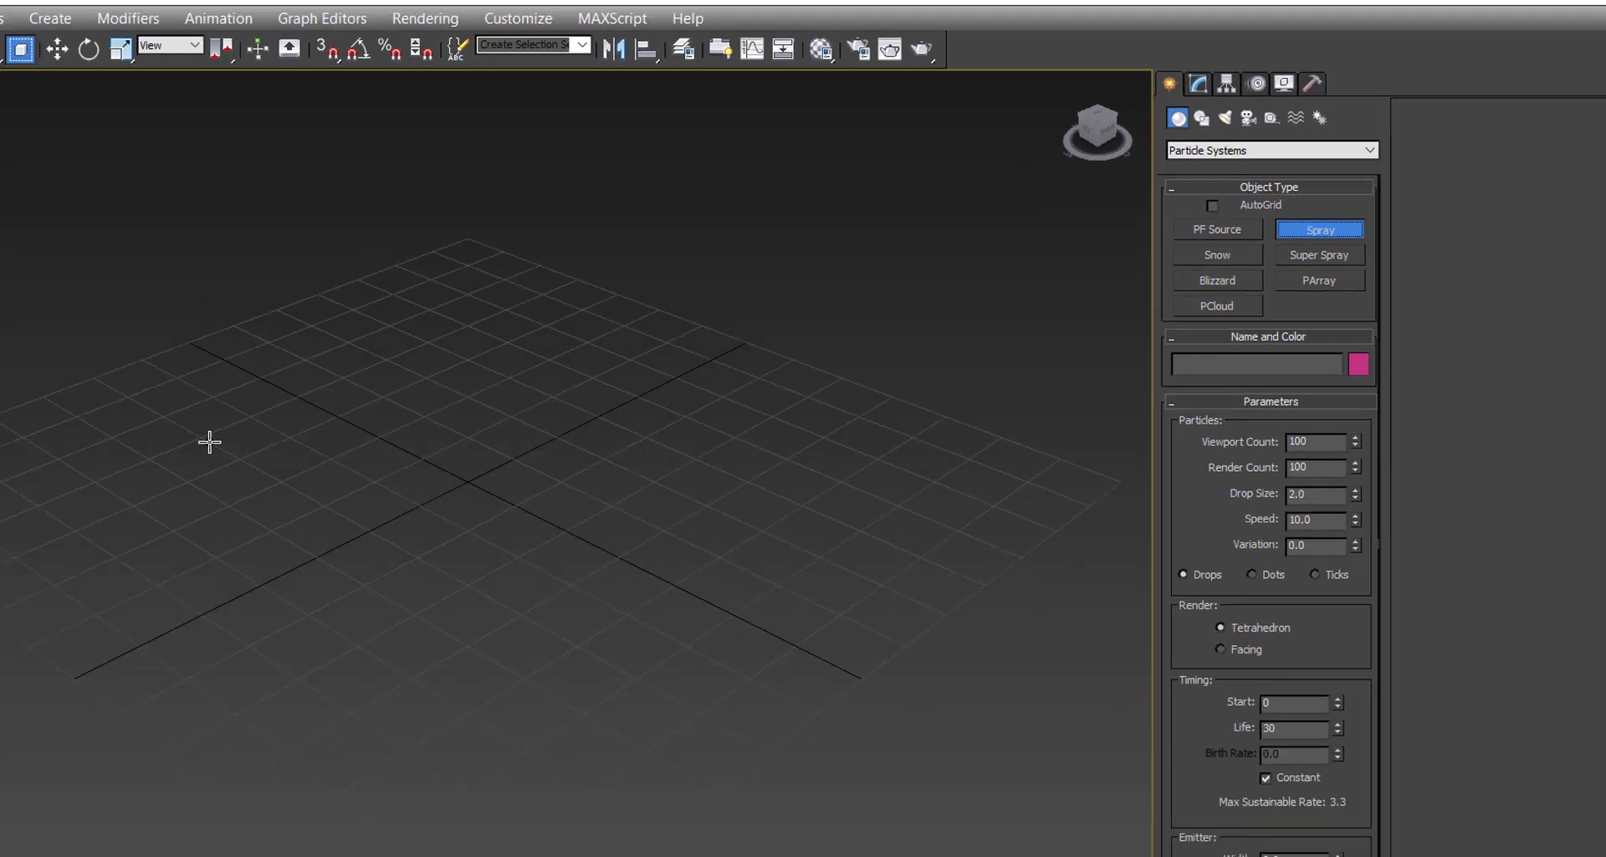
mouse_move(289, 419)
left_mouse_down()
mouse_move(330, 495)
mouse_move(552, 601)
mouse_move(993, 416)
left_mouse_up()
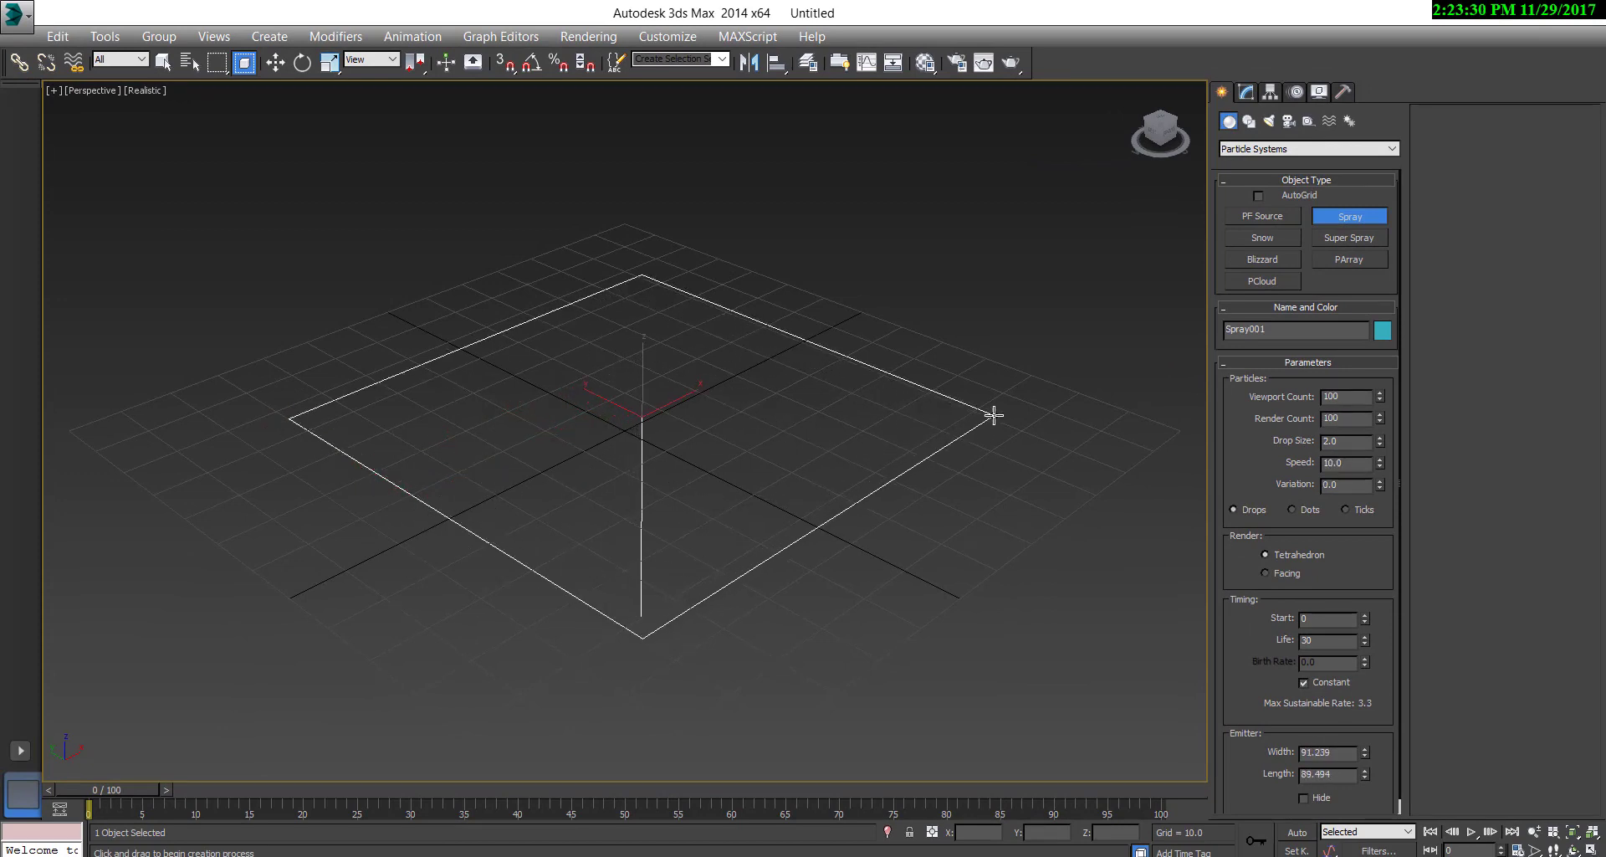
Switch to Select and Move, then play the animation and zoom out to watch Spray001's drops fall
left_click(276, 62)
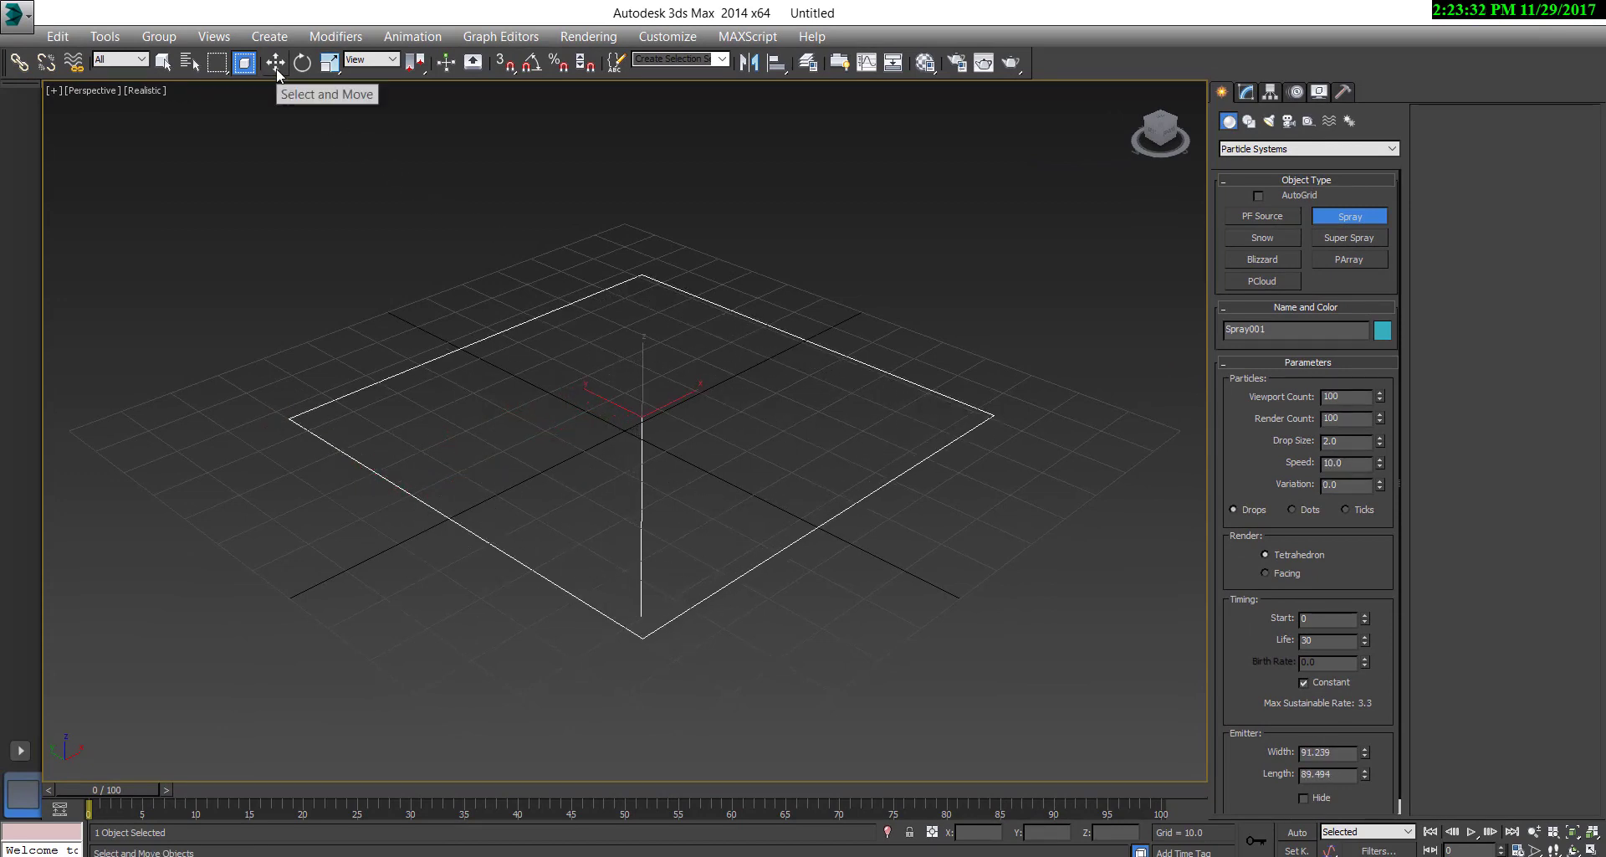
left_click(1472, 832)
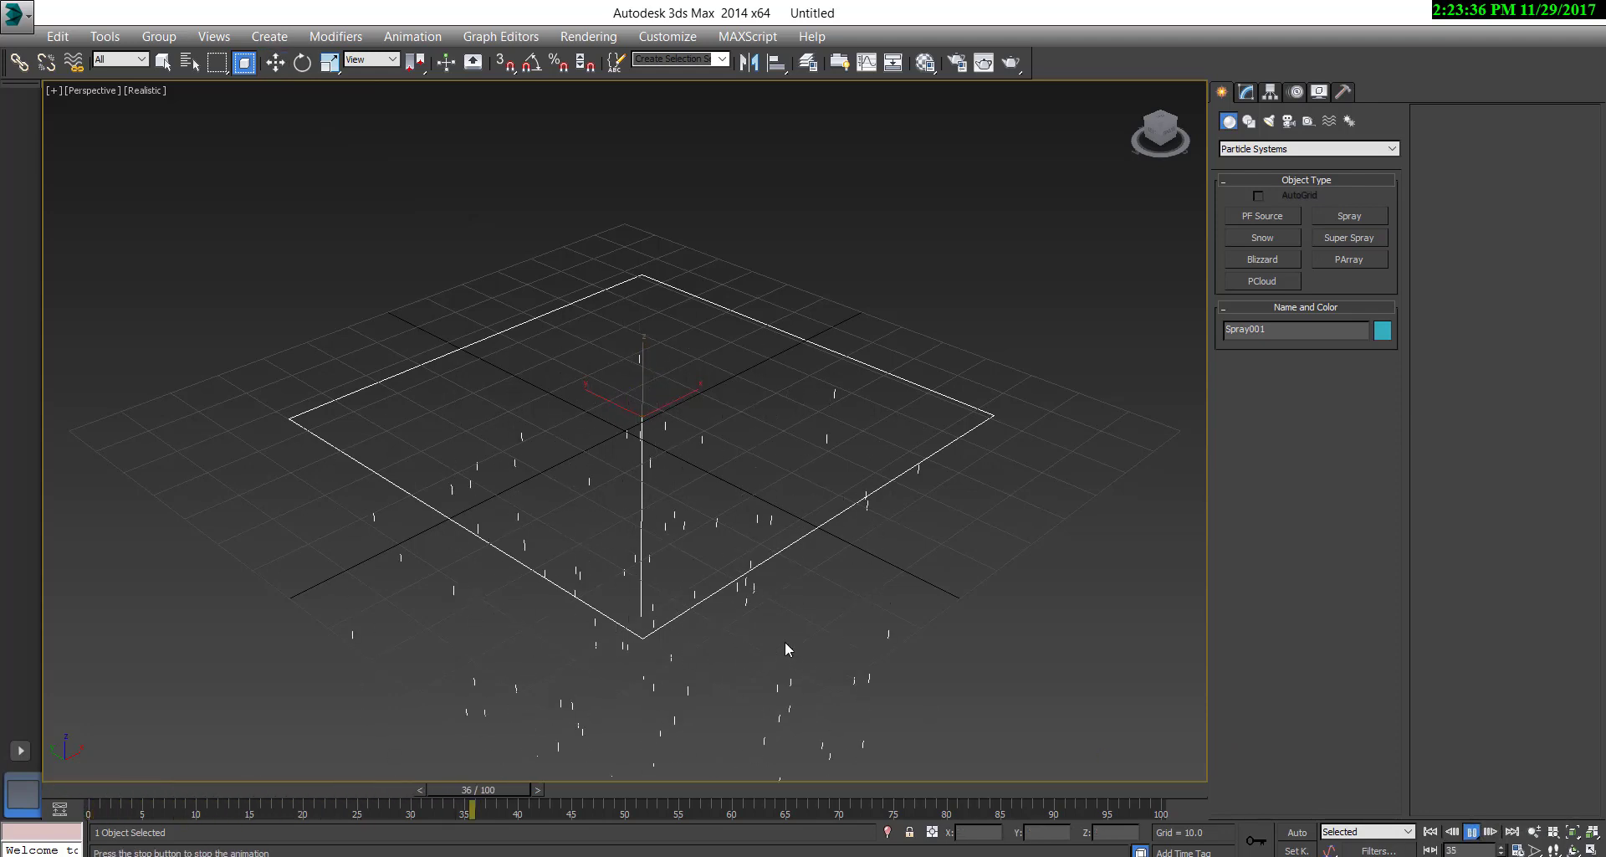
scroll(785, 641, "down", 5)
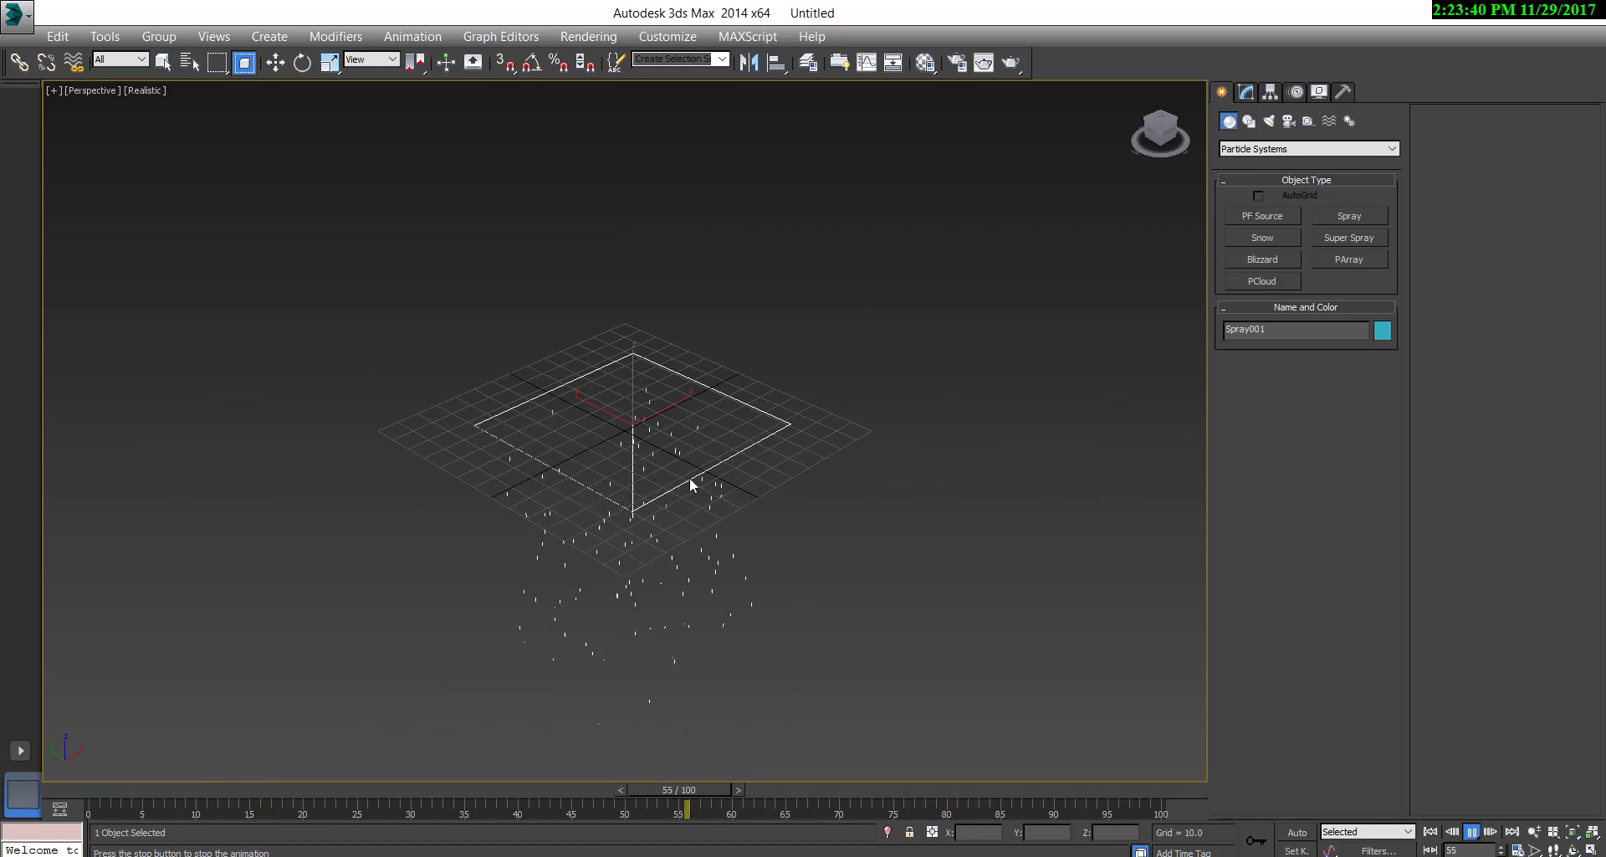
Stop playback and lift Spray001 about 88.8 units above the grid
left_click(1472, 833)
key("w")
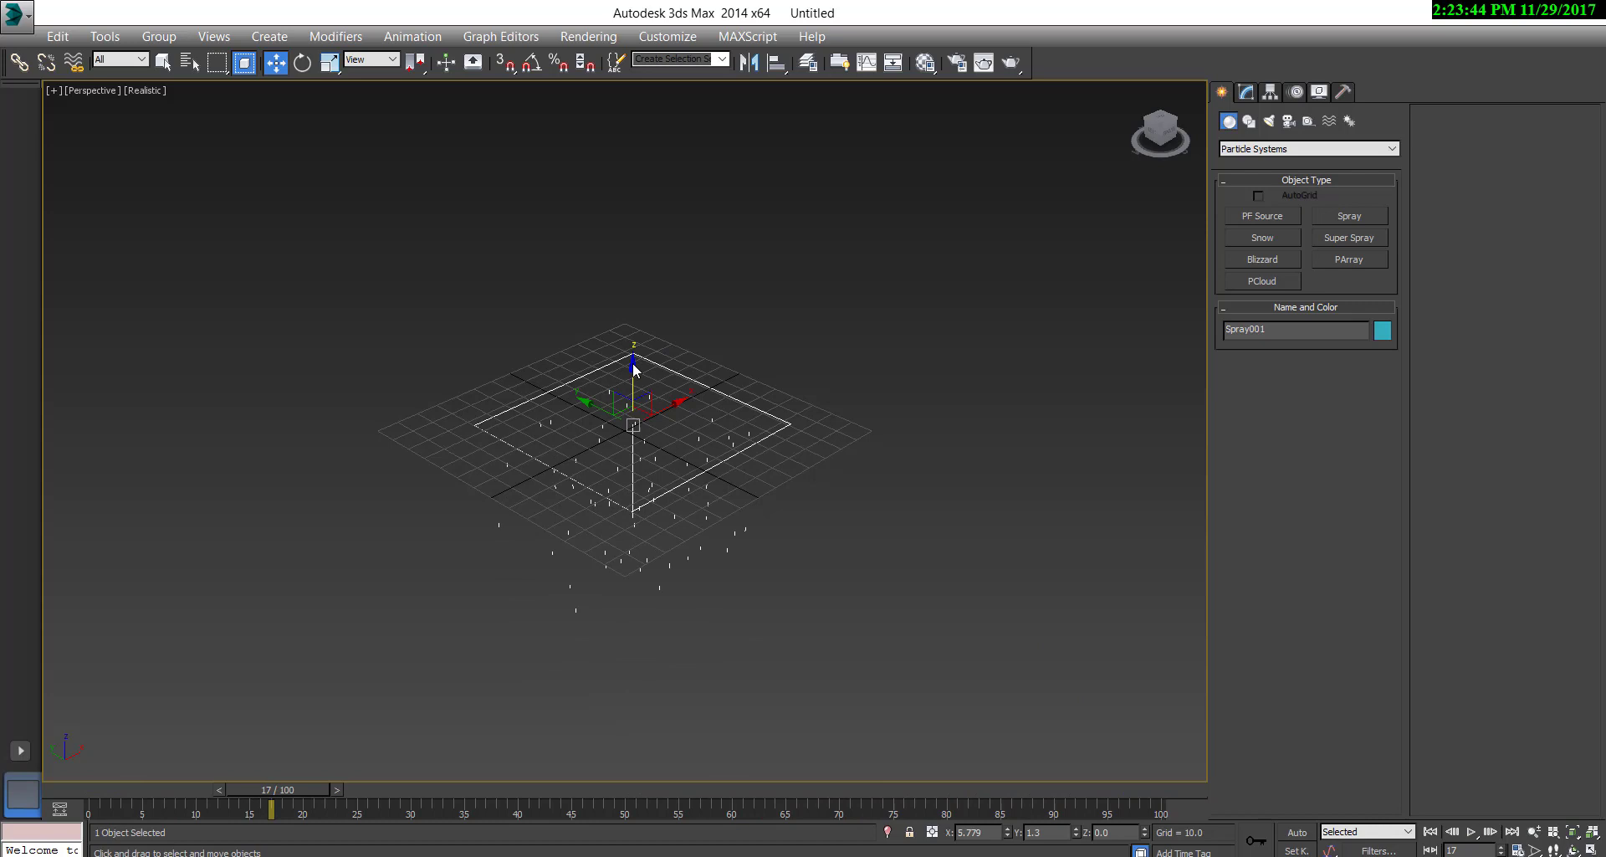
left_click_drag(632, 363, 632, 224)
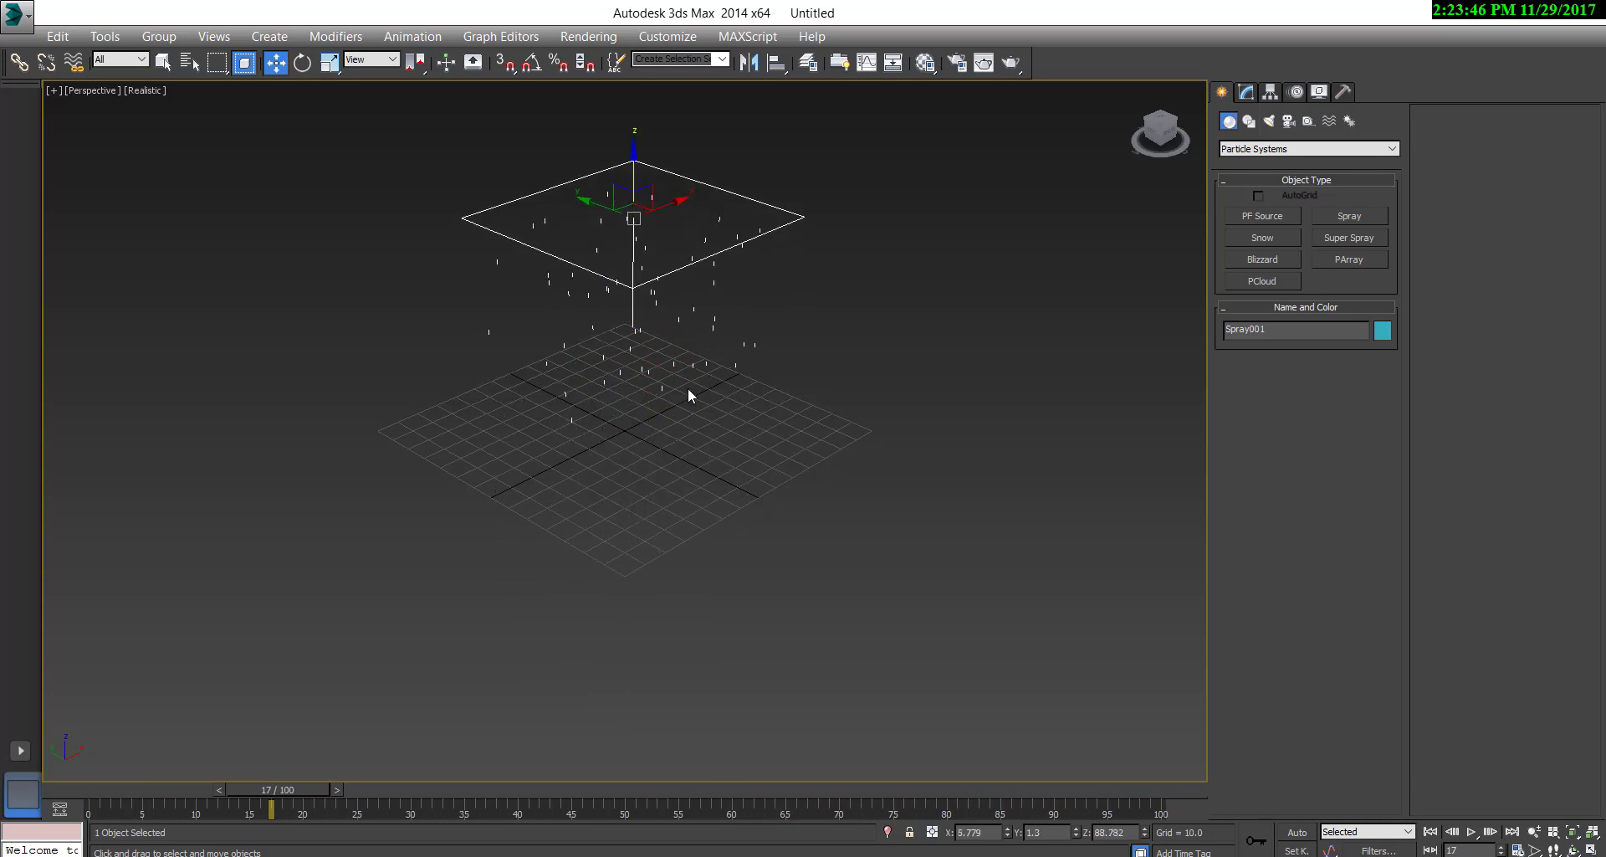
Orbit to a lower view and replay the animation to watch the drops fall toward the grid
mouse_move(691, 432)
middle_mouse_down("alt")
mouse_move(711, 414)
mouse_move(685, 354)
mouse_move(675, 500)
middle_mouse_up("alt")
scroll(682, 353, "up", 4)
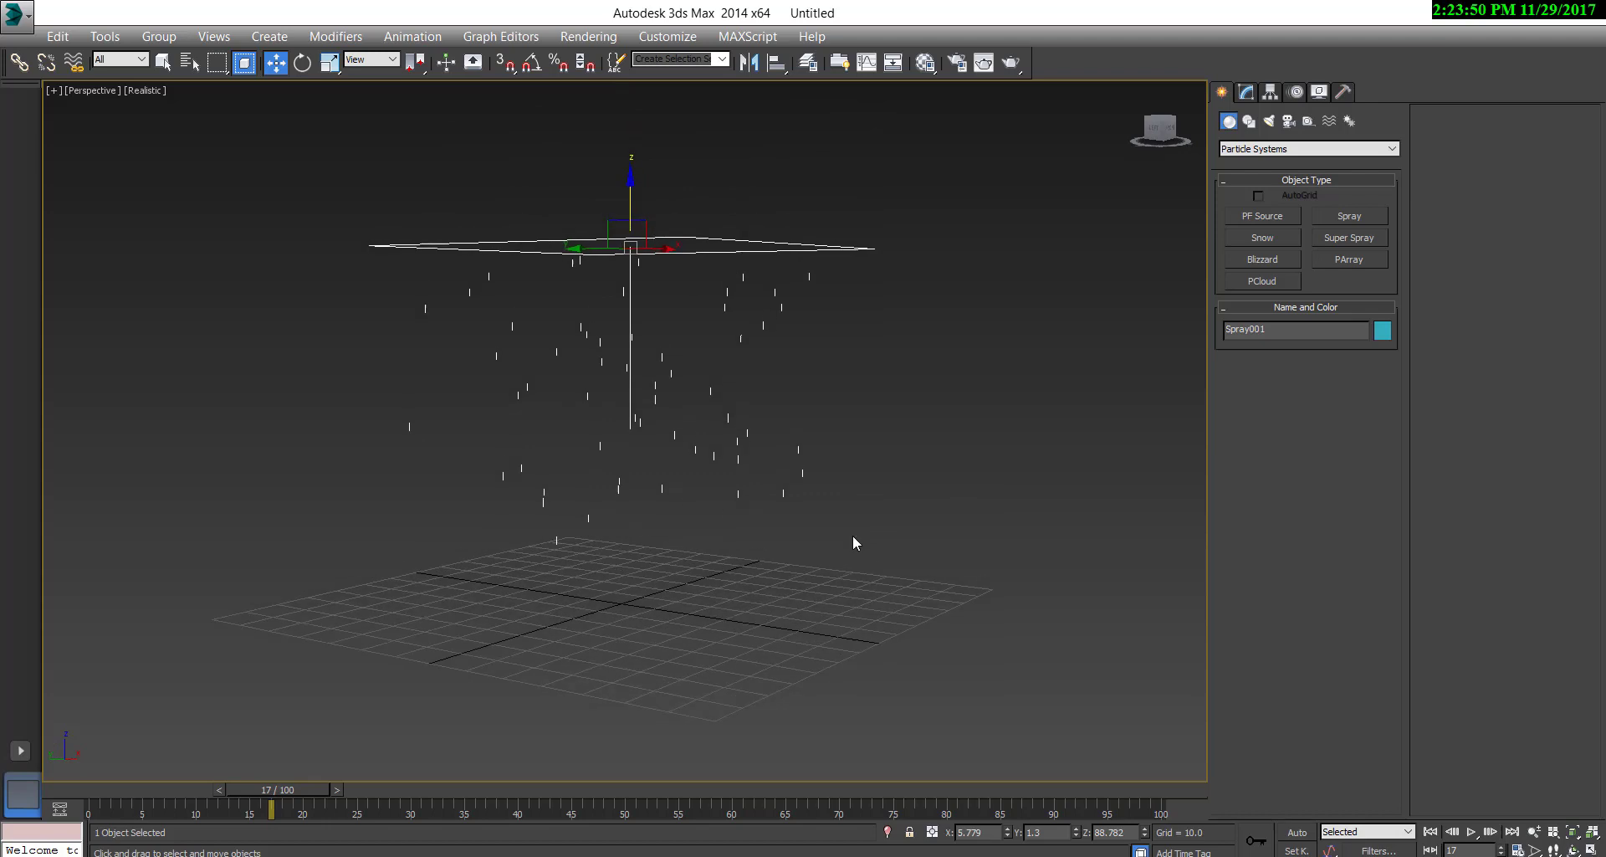
left_click(1472, 833)
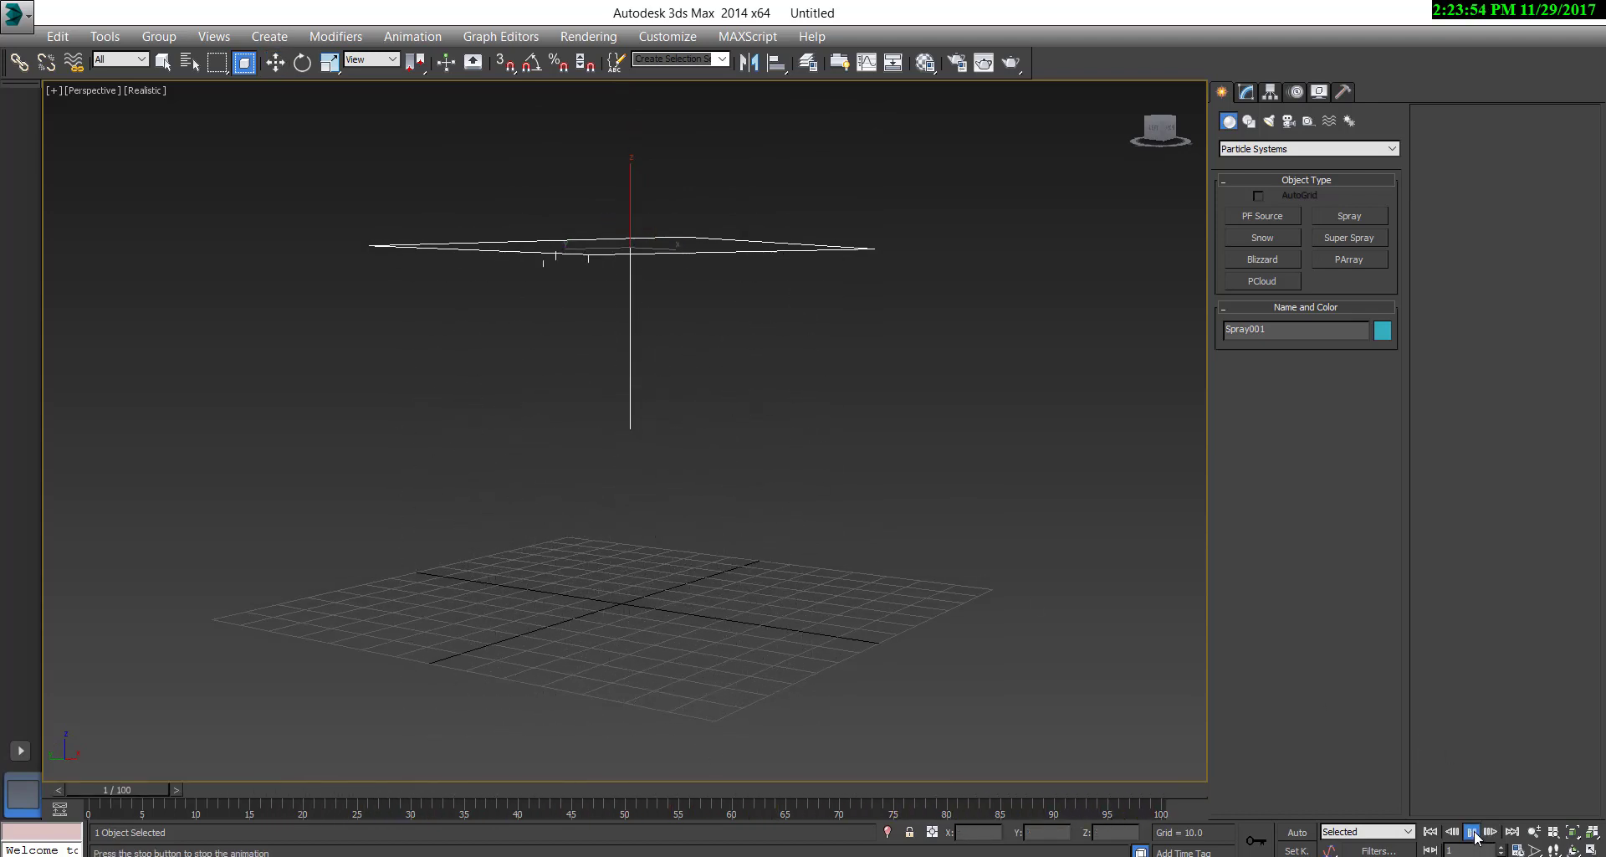
left_click(1472, 831)
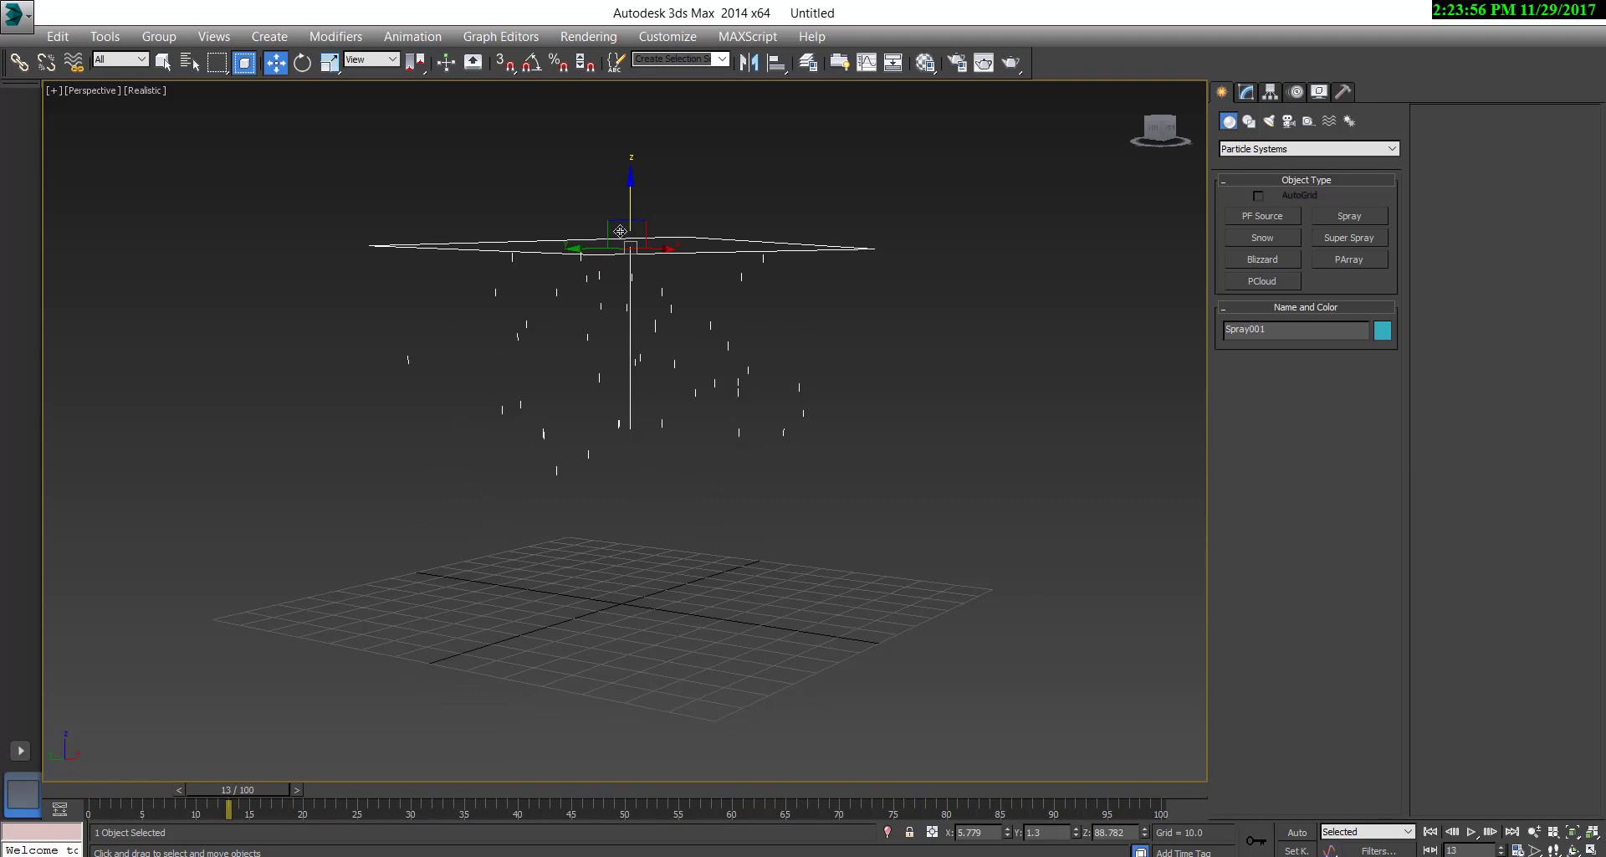
Tip Spray001 onto its side, shift it up and left, and preview the sideways spray
key("e")
left_click_drag(664, 211, 559, 96)
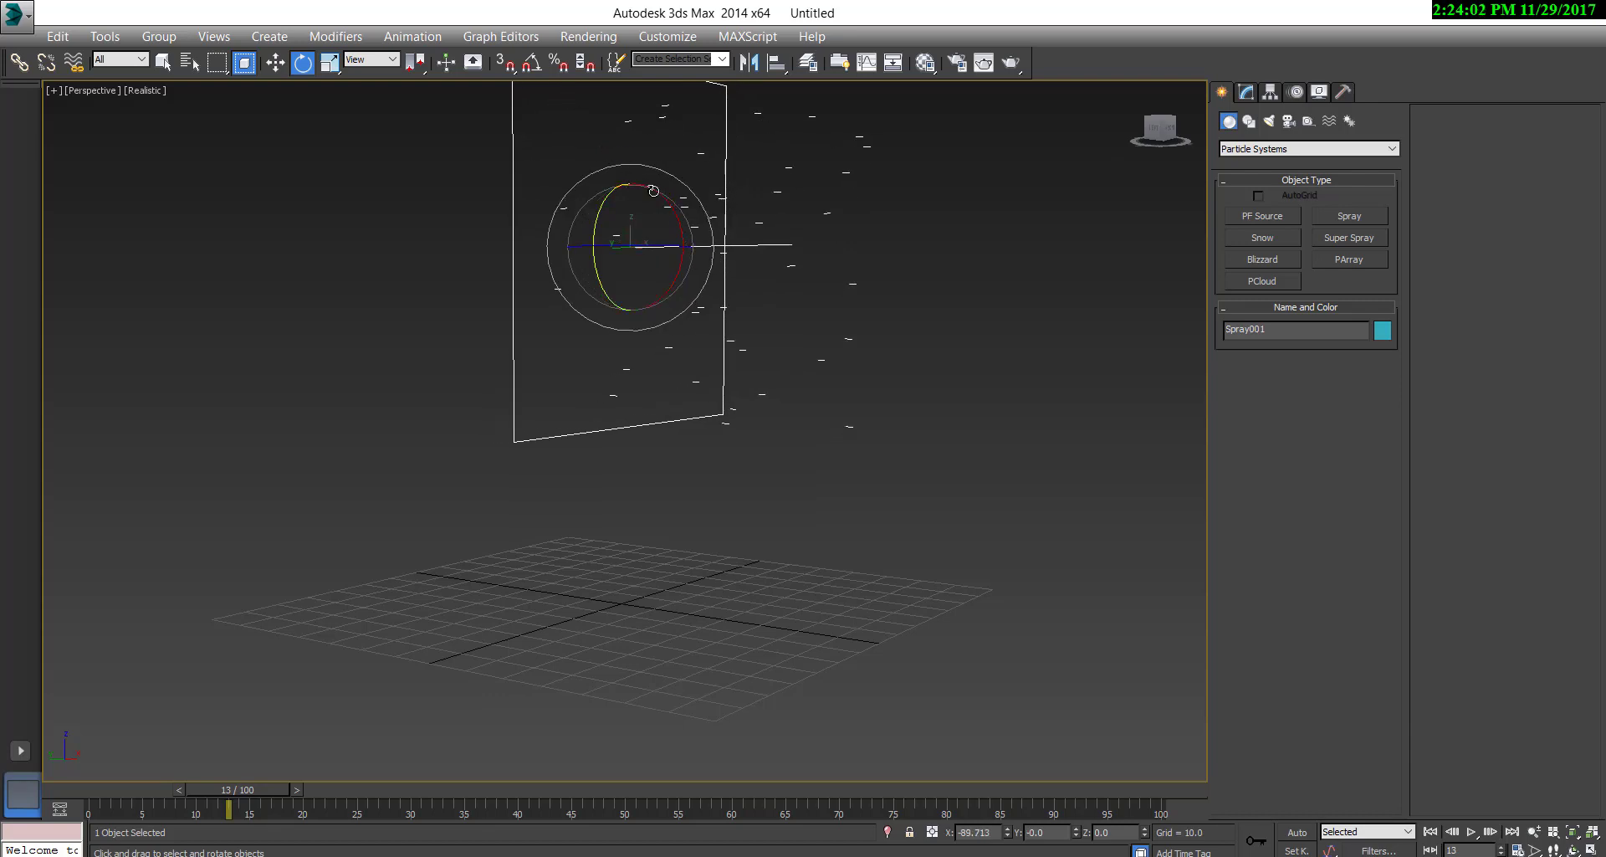
key("w")
left_click_drag(632, 228, 630, 201)
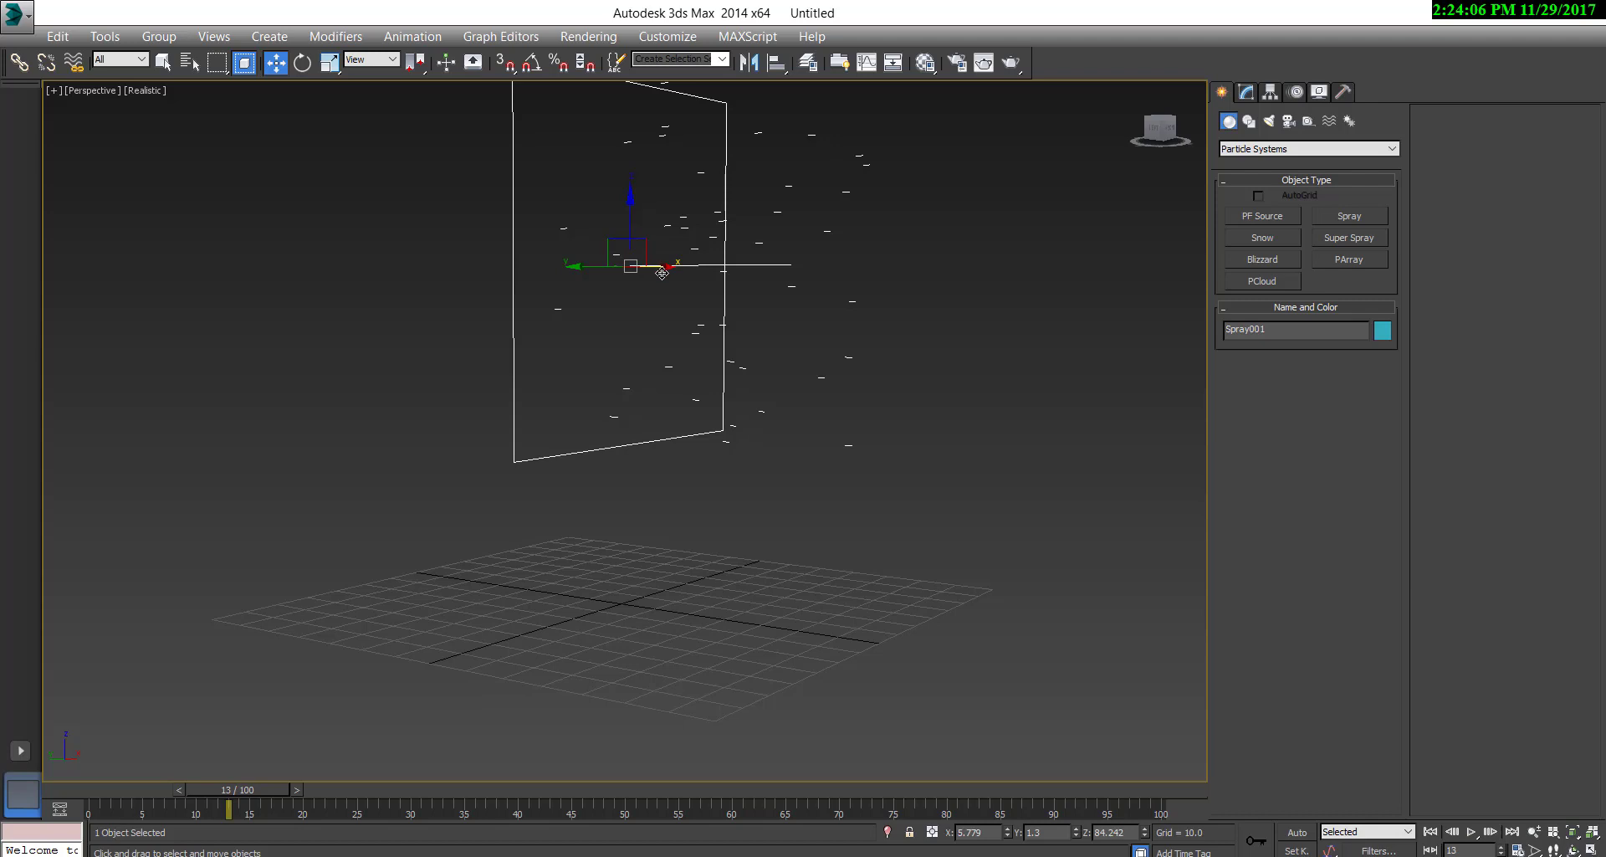
left_click_drag(662, 273, 273, 277)
left_click(1470, 830)
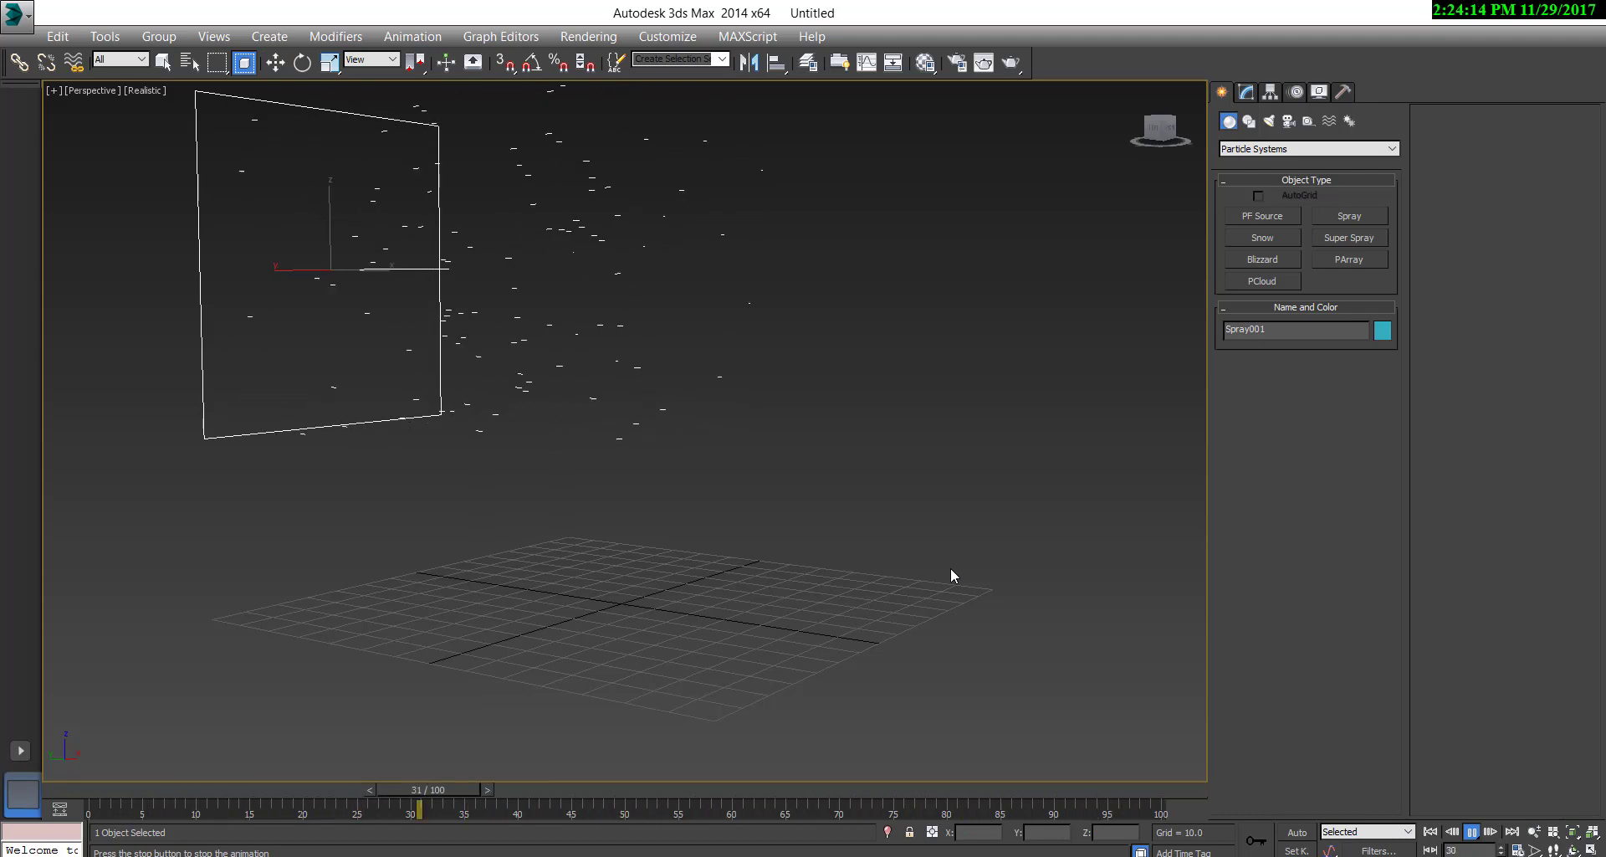
scroll(950, 567, "down", 3)
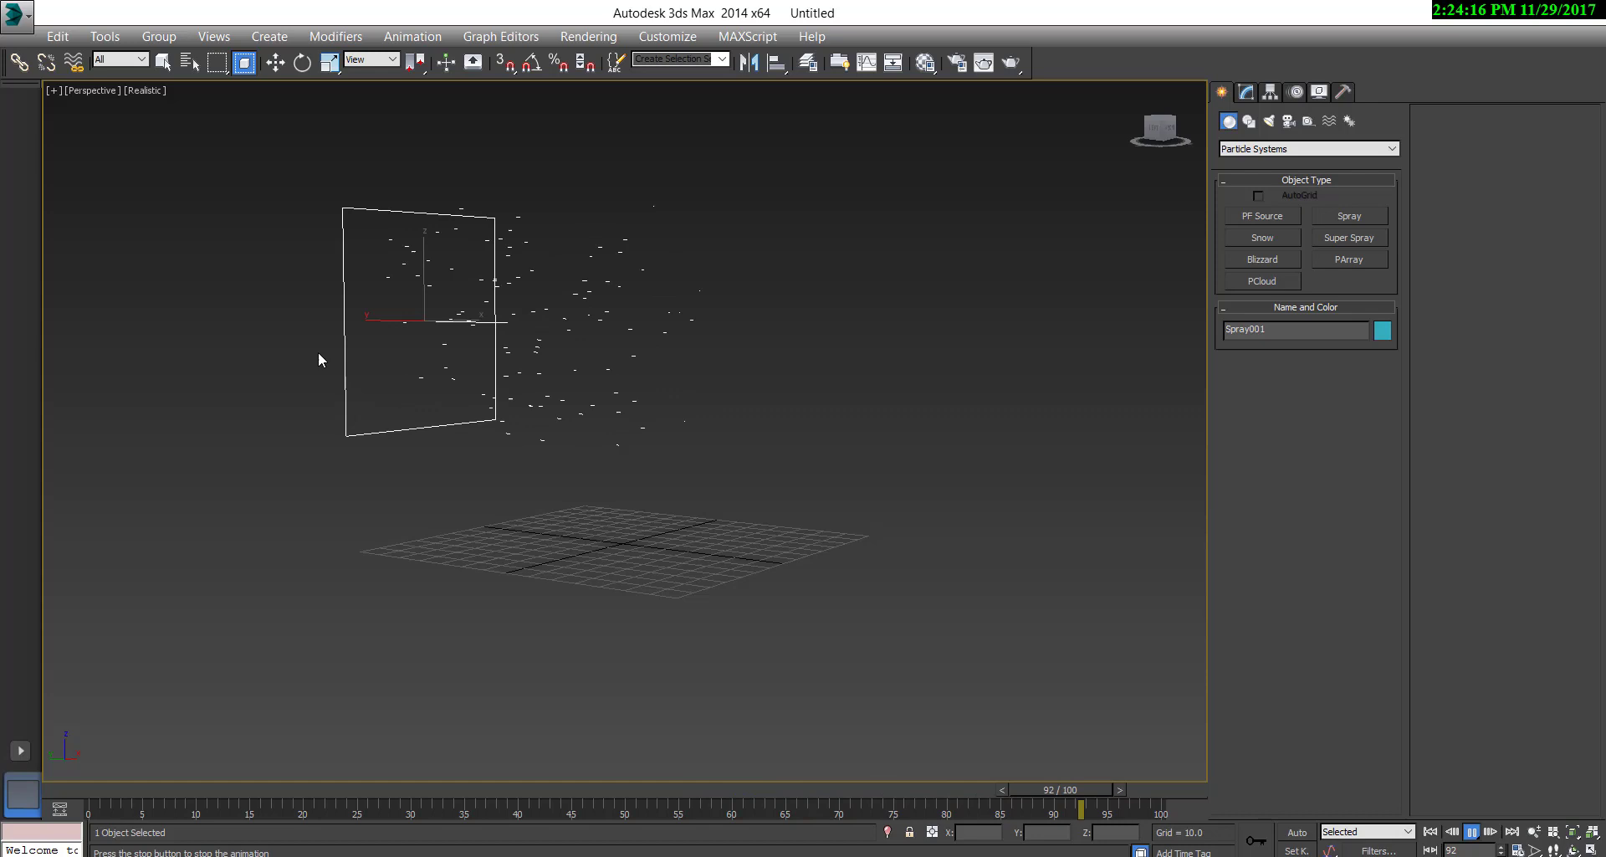
left_click(1473, 833)
Tilt the emitter further so particles stream diagonally up-right, scrubbing frames to check the flow
key("w")
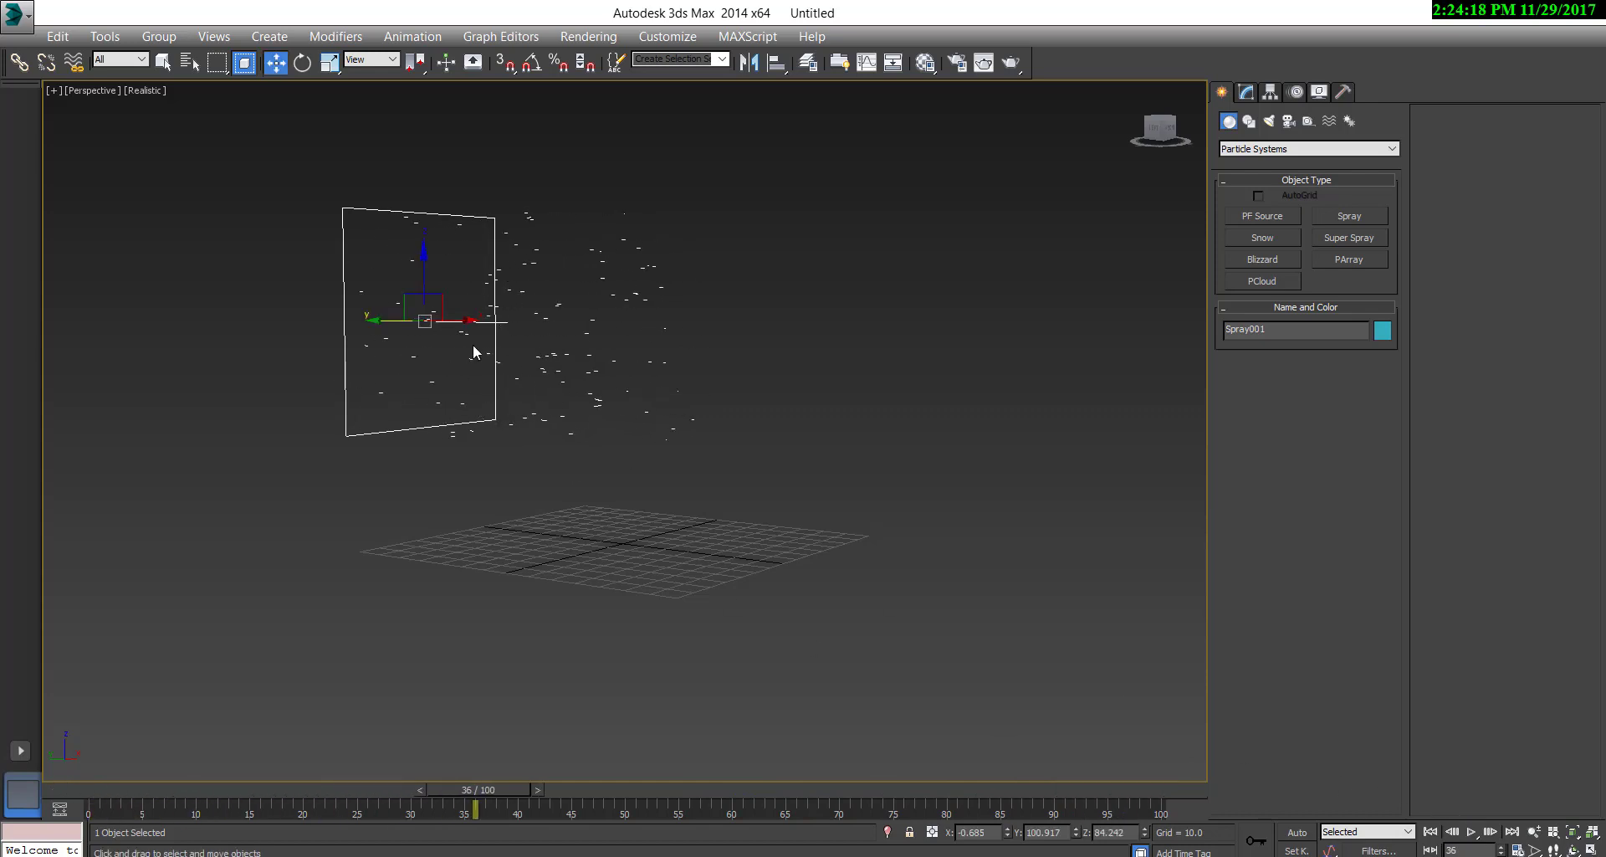
key("e")
left_click_drag(467, 297, 392, 682)
mouse_move(466, 793)
left_mouse_down()
mouse_move(775, 788)
mouse_move(281, 824)
mouse_move(704, 731)
mouse_move(1164, 709)
mouse_move(1094, 691)
left_mouse_up()
Create a Gravity force space warp, Gravity001, above the grid
left_click(752, 352)
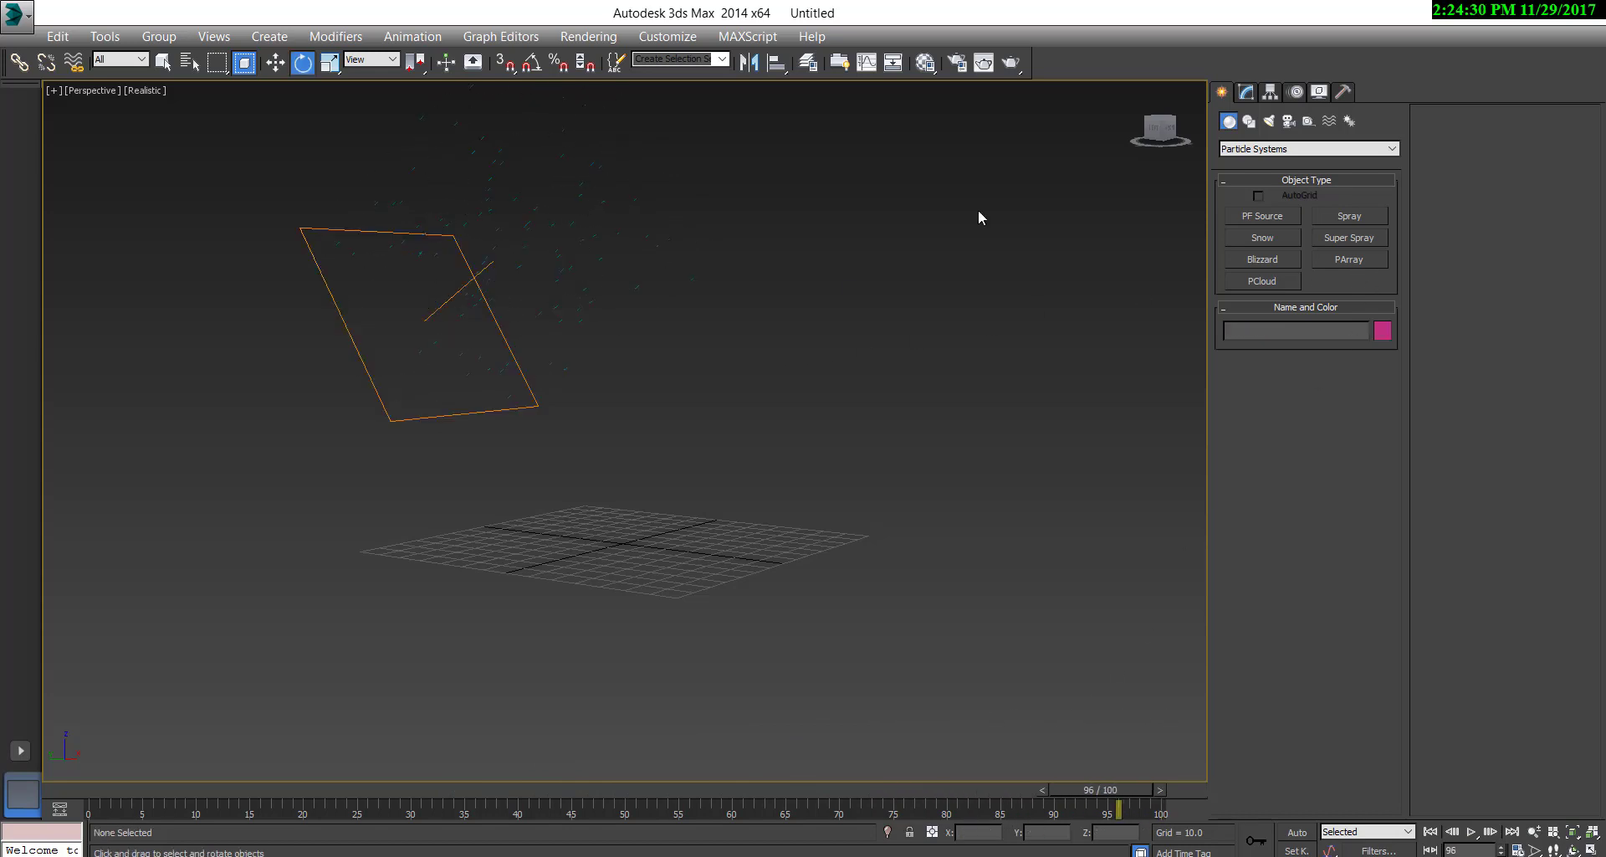
left_click(1335, 124)
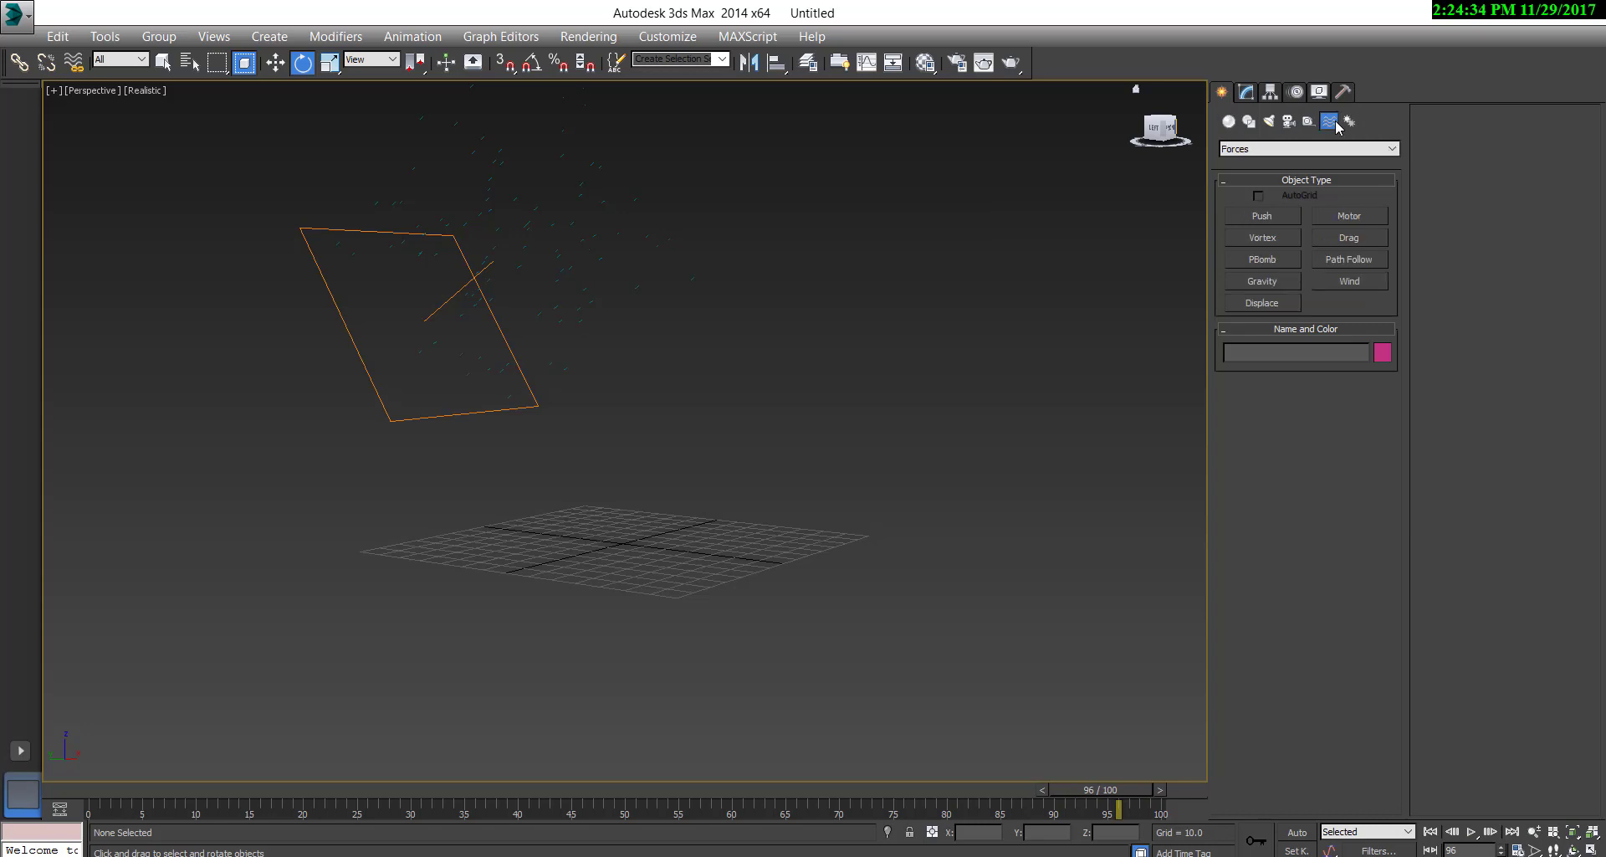
left_click(1265, 284)
left_click_drag(660, 367, 571, 371)
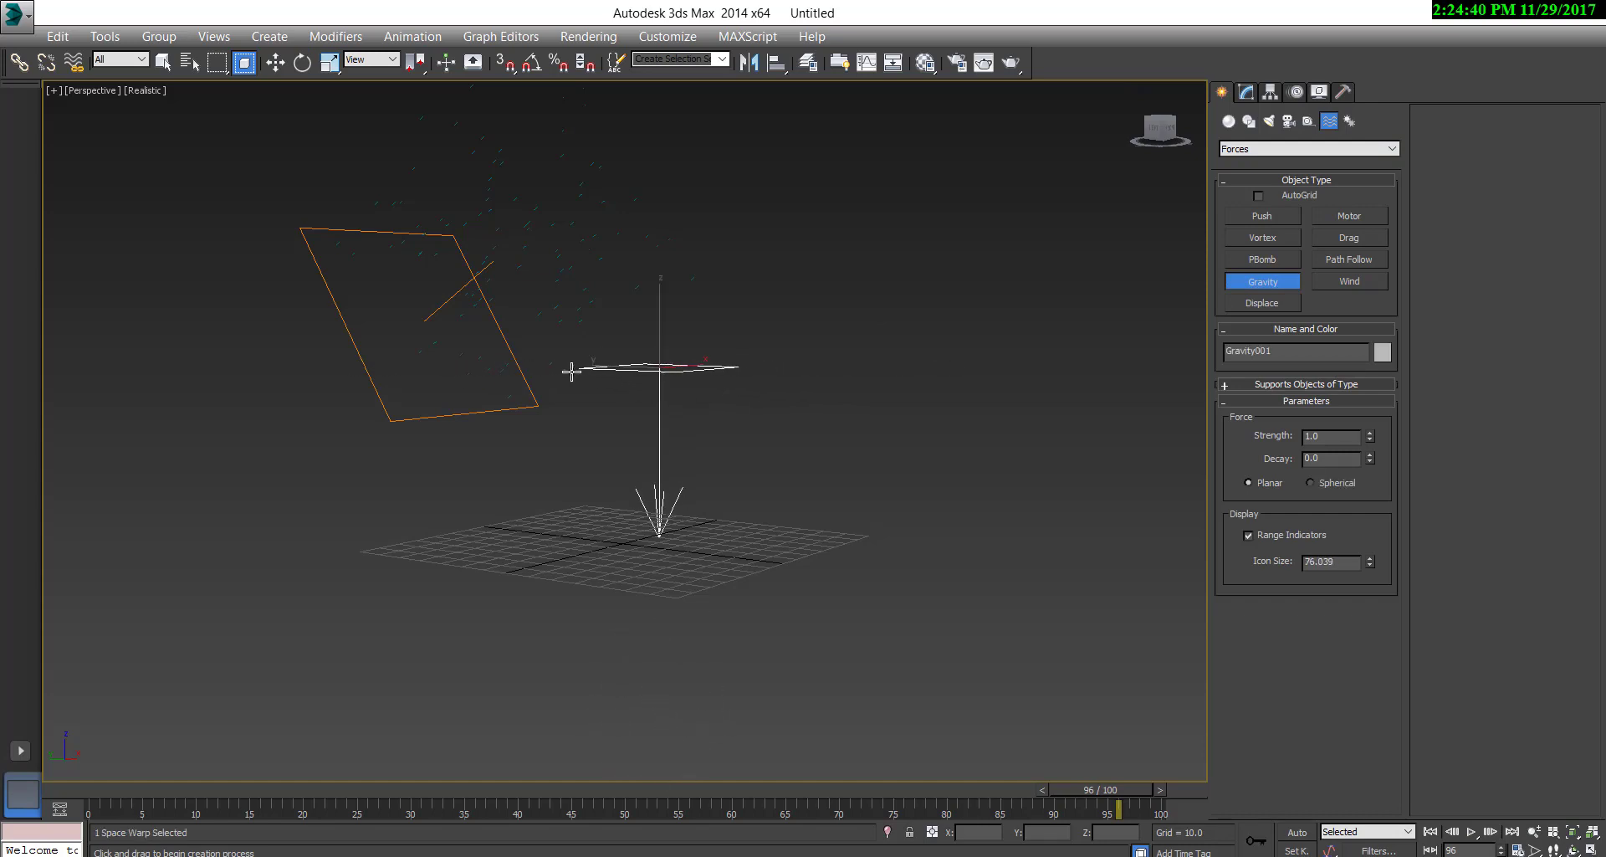
Move Gravity001 to the origin by zeroing its X and Y positions
left_click(280, 65)
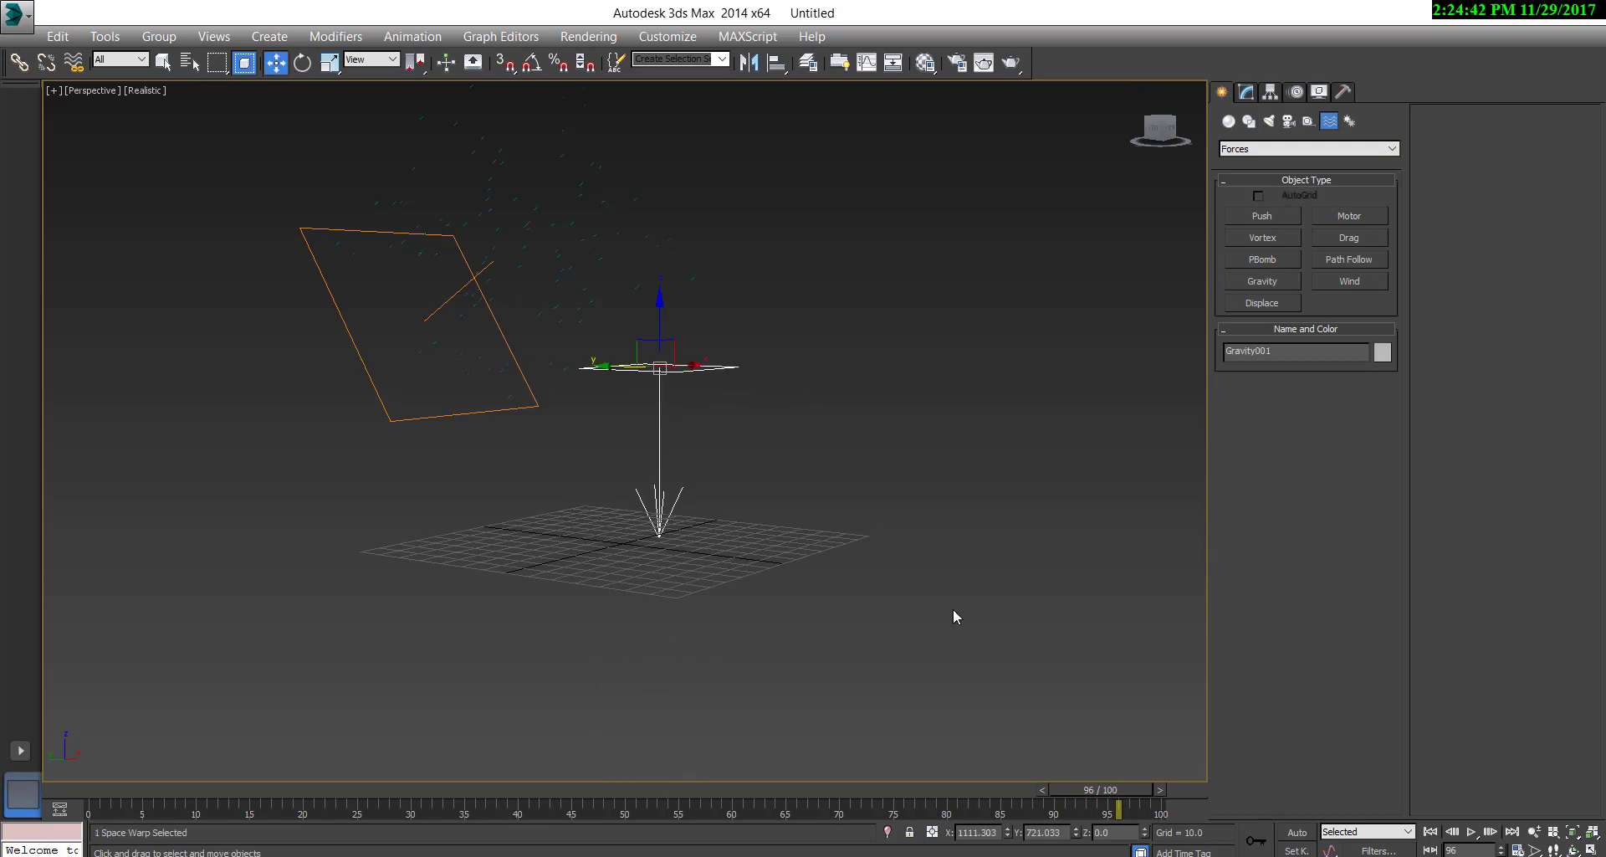
right_click(1008, 832)
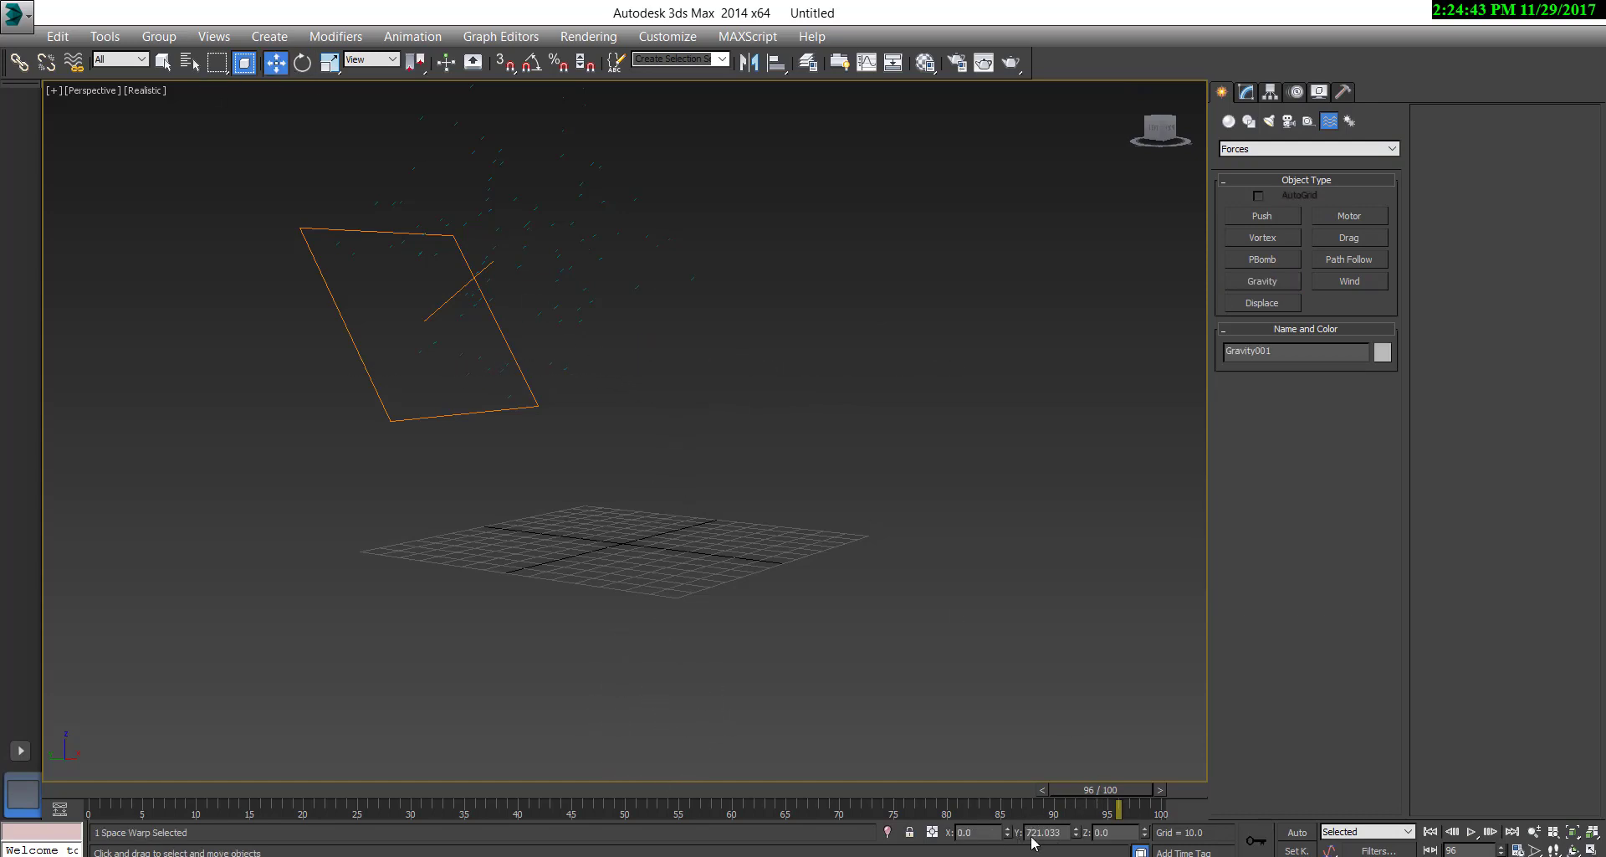
right_click(1077, 832)
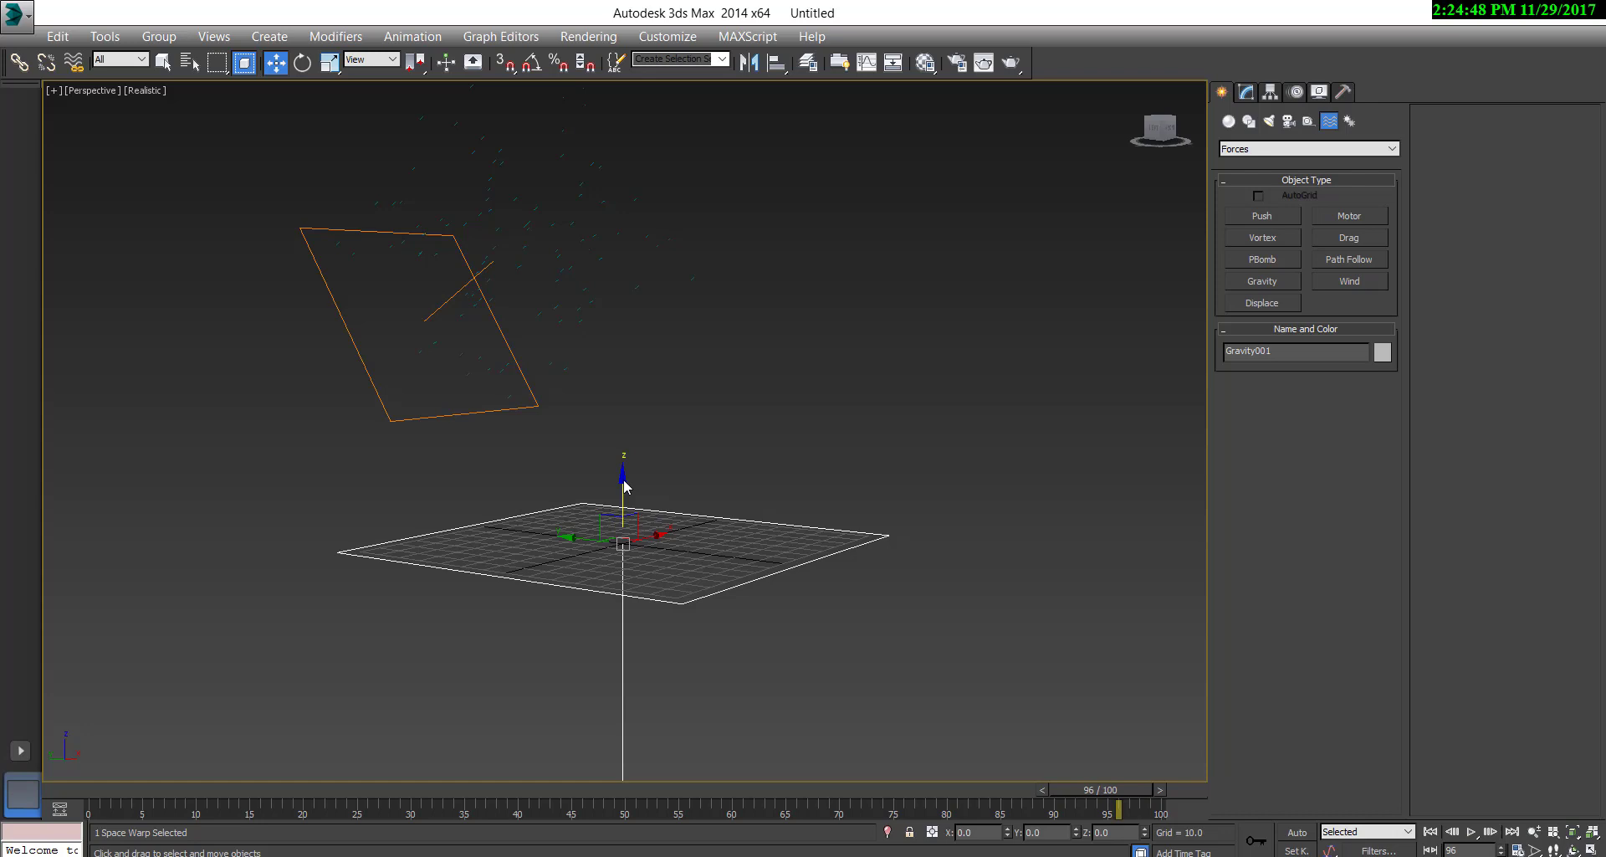
Play the animation with Gravity001 present and stop it at frame 61
left_click(1468, 833)
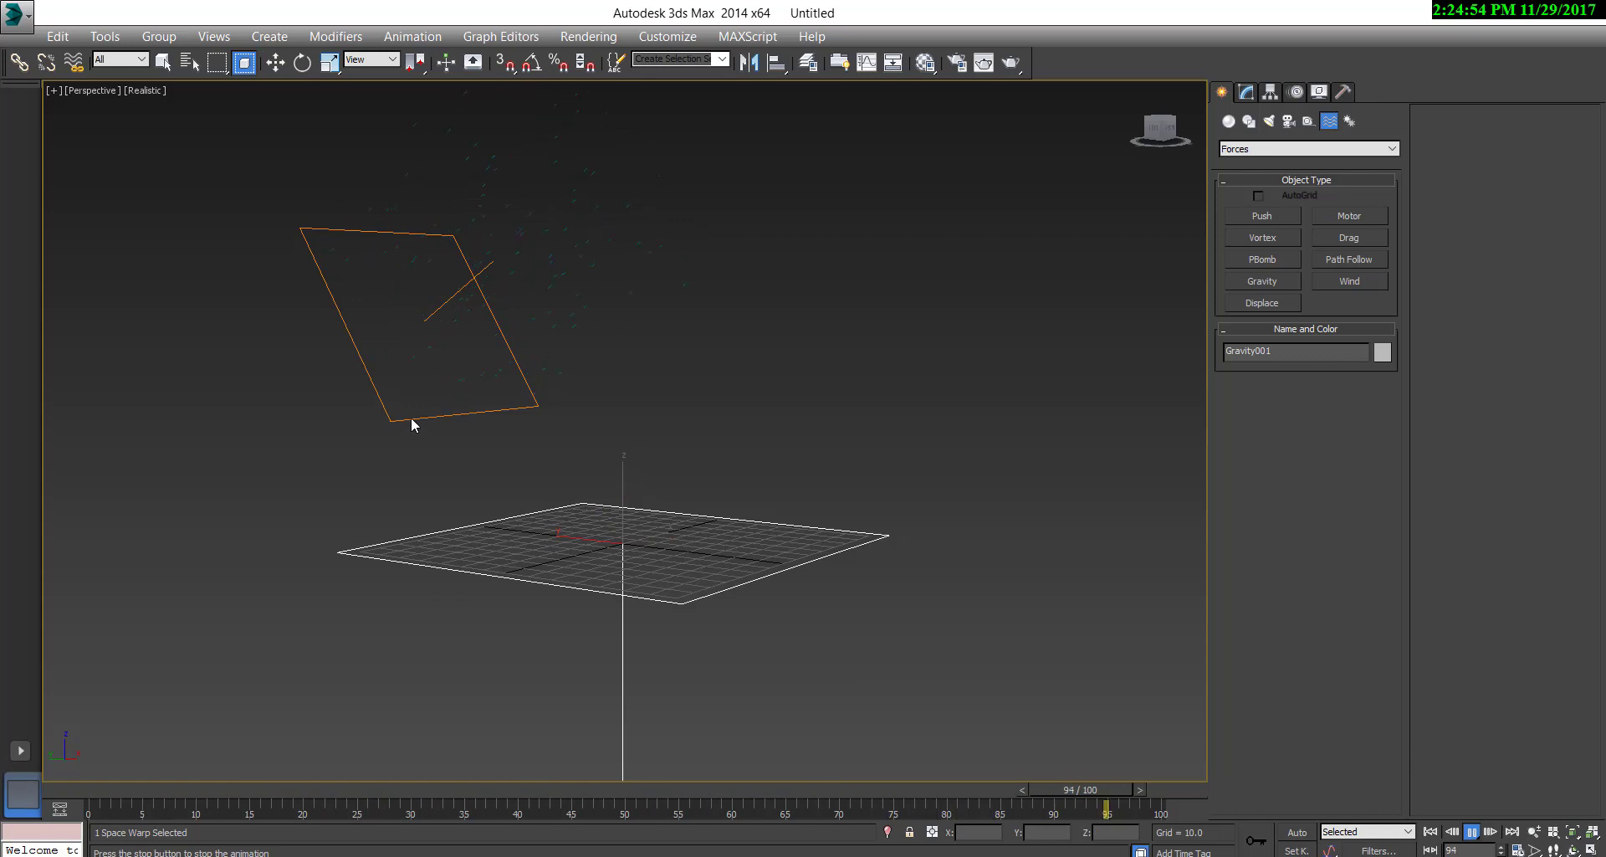
left_click(275, 62)
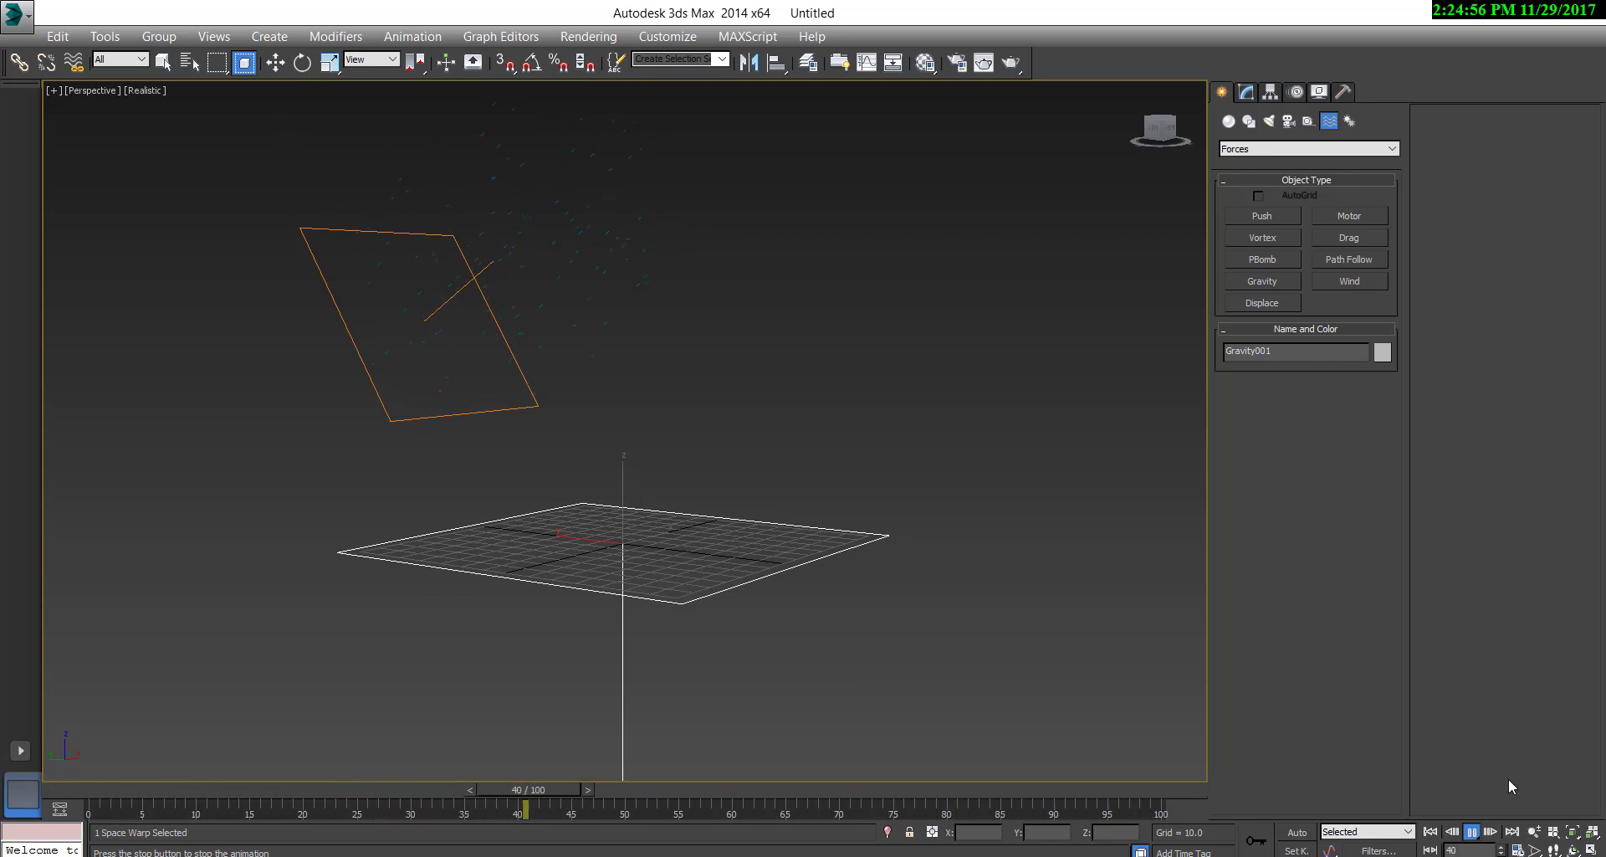
left_click(1471, 832)
Select Spray001 and set its viewport particle count to 200 in the Modify panel
left_click(455, 417)
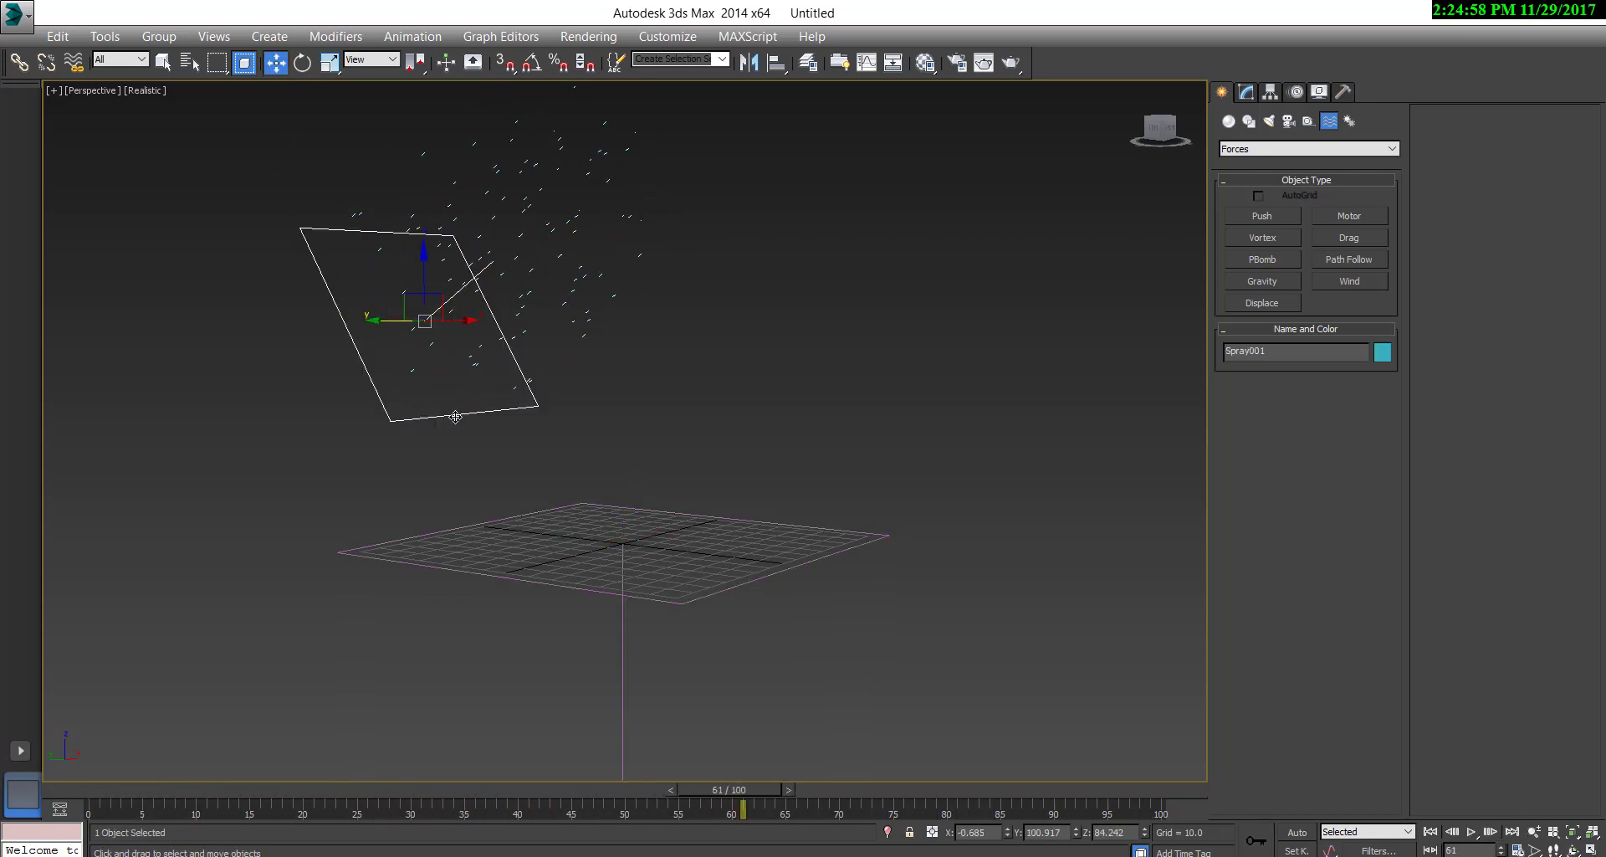
left_click(1246, 93)
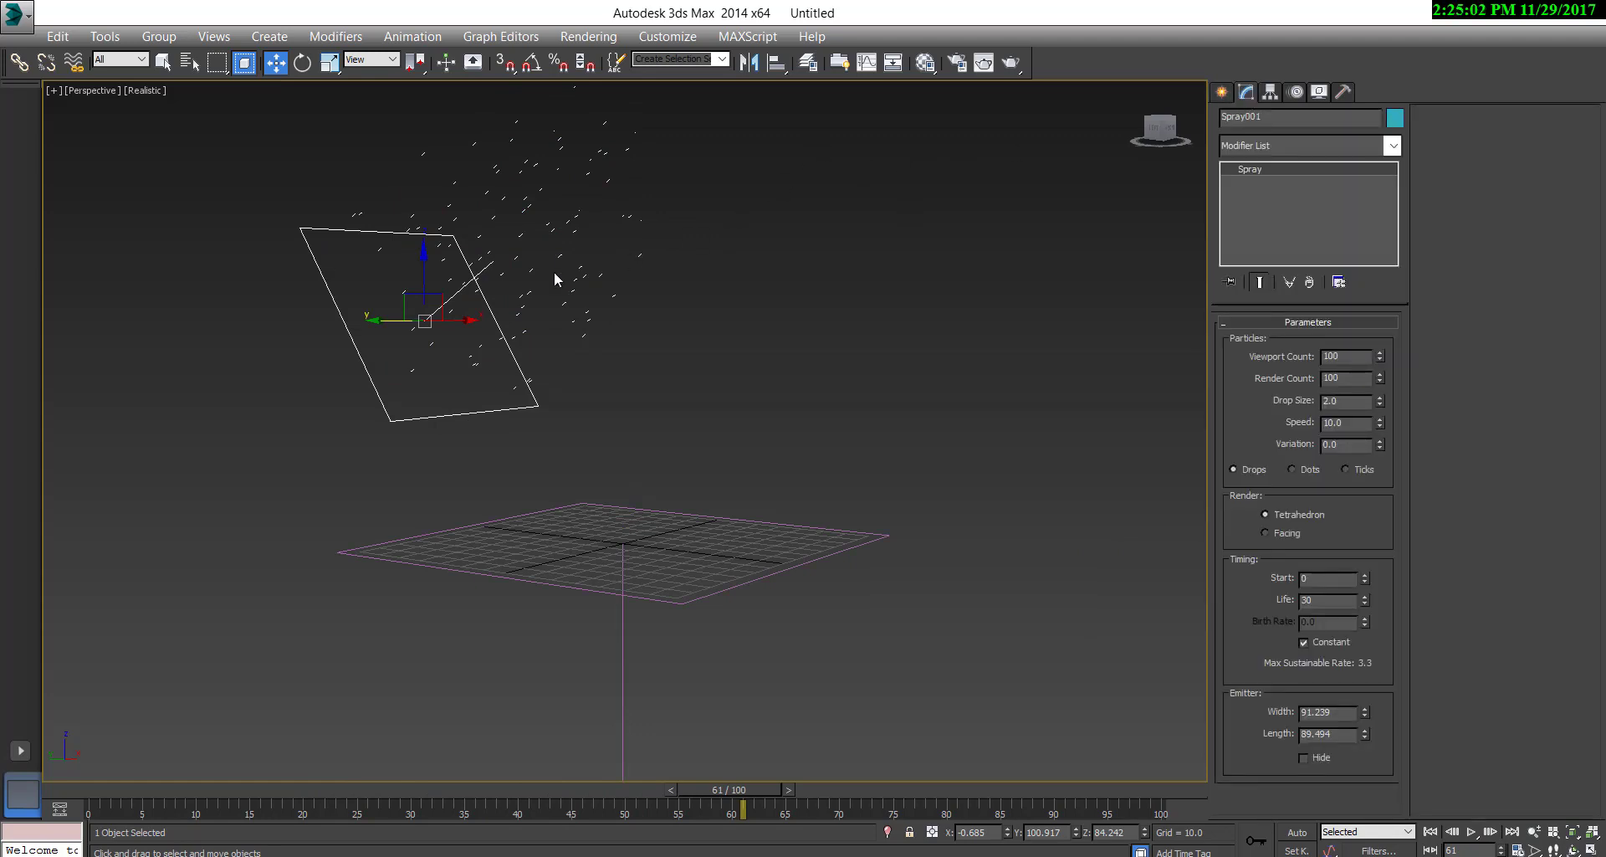
scroll(555, 279, "down", 3)
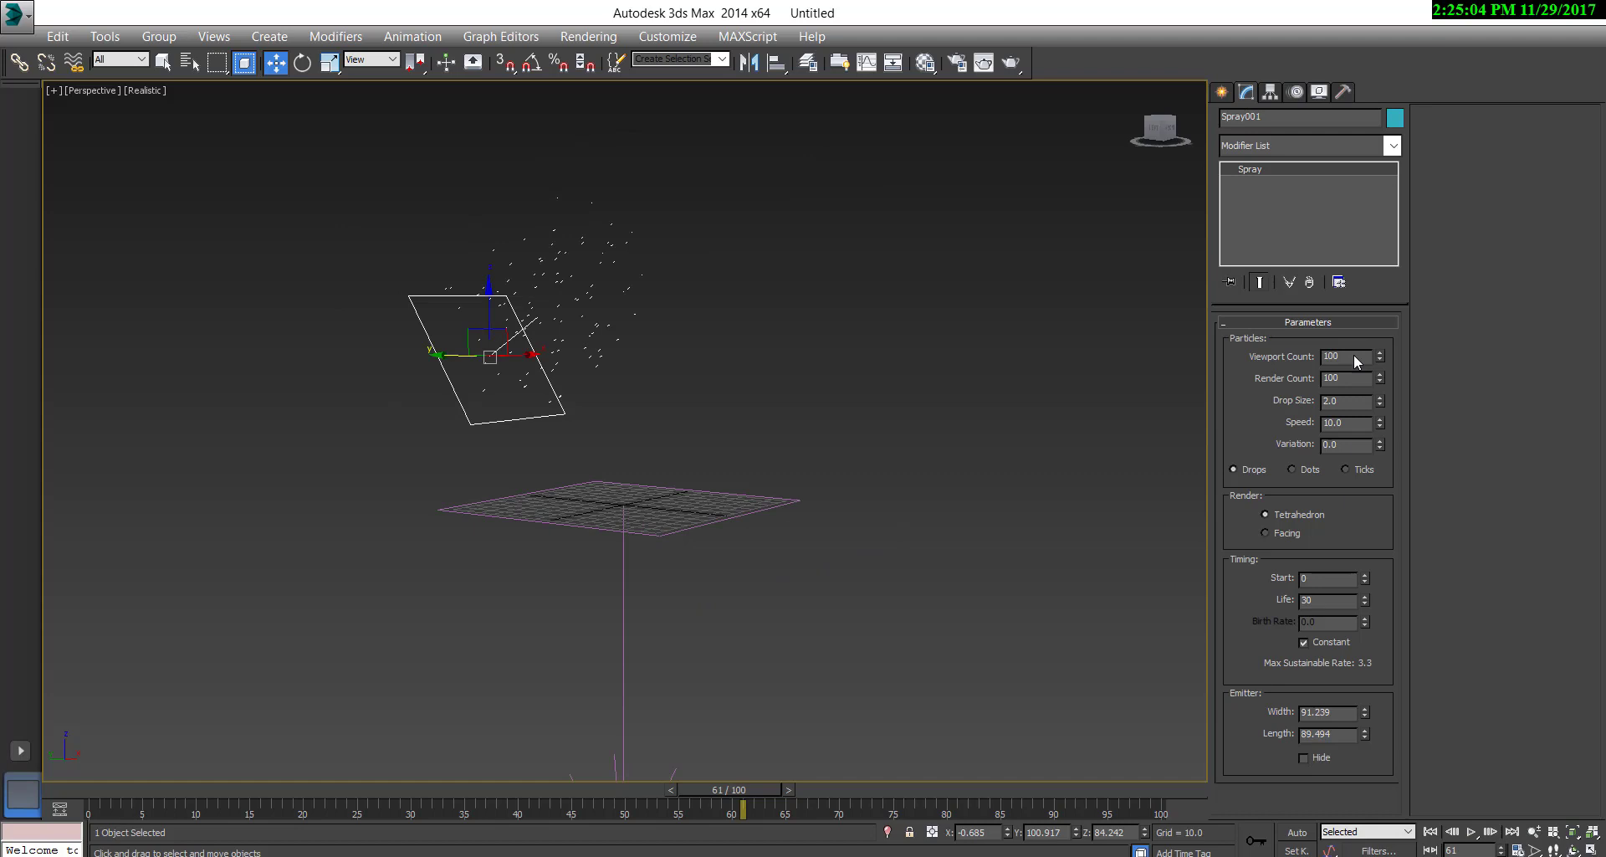
type("200")
key("Return")
Try a viewport count of 500, return to 200, and set render count 200 and drop size 5.0
left_click_drag(117, 796, 456, 786)
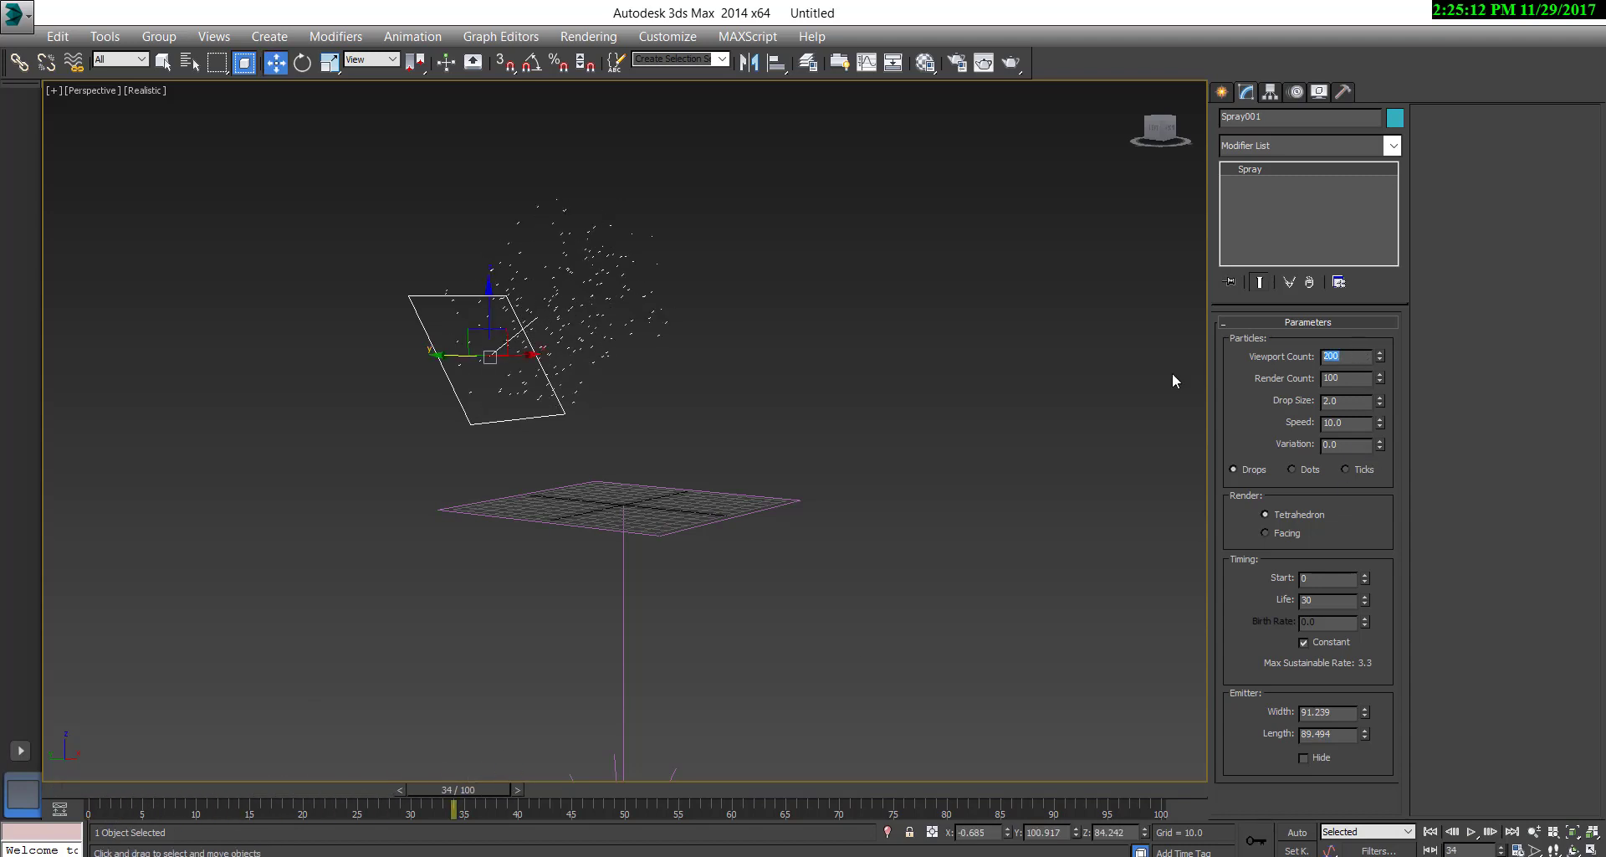
type("500")
key("Return")
type("200")
key("Return")
type("200")
key("Tab")
type("5")
key("Return")
Set the spray Speed to 15.0 and Variation to 1.0, checking the stream at frame 31
scroll(549, 266, "up", 2)
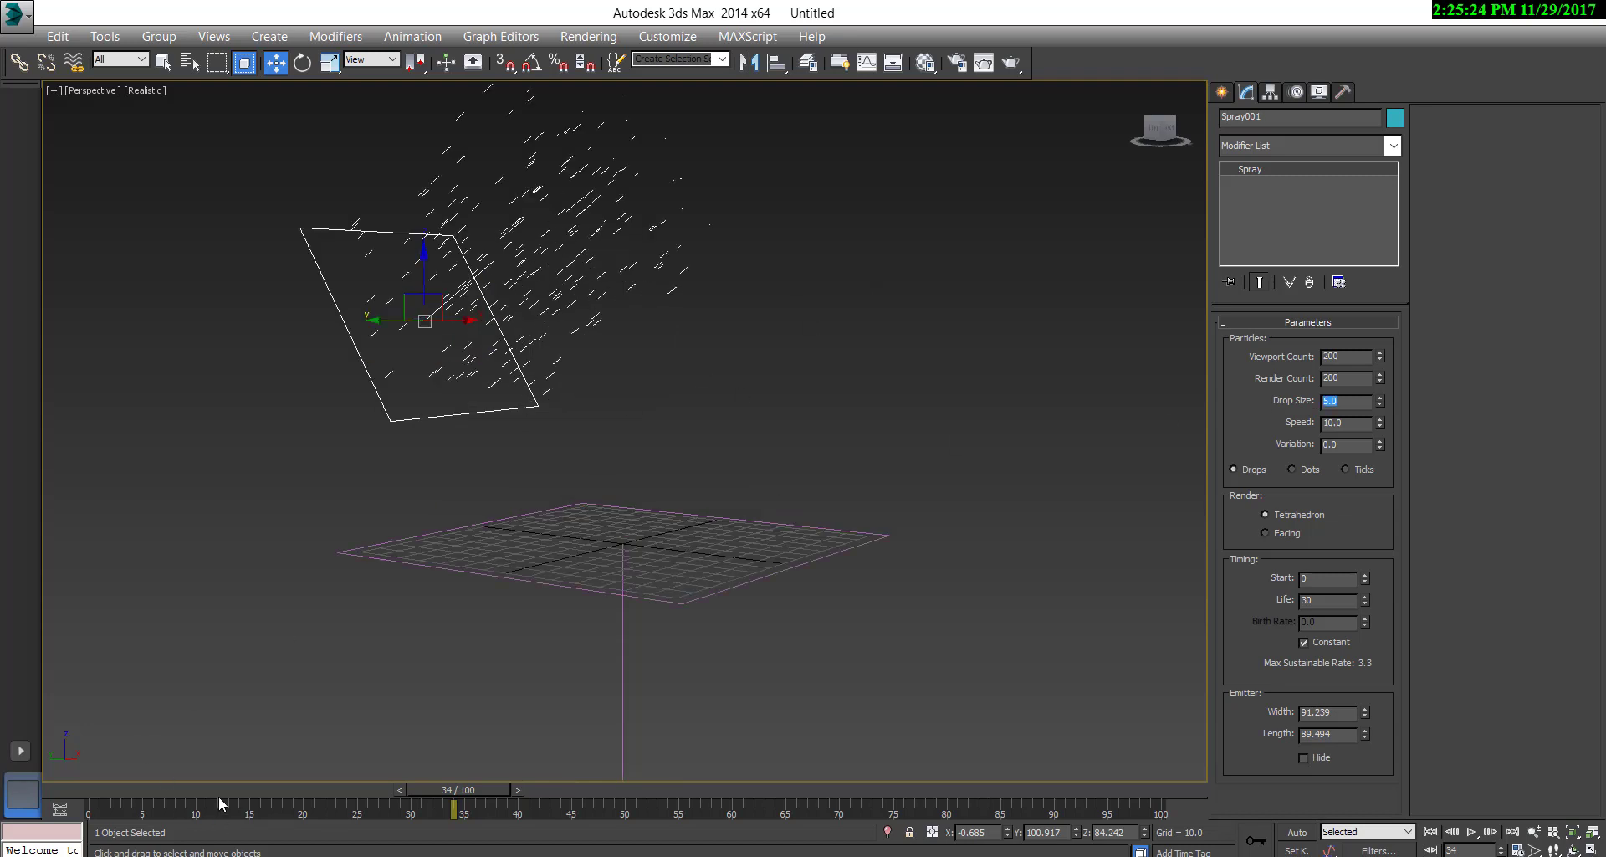
mouse_move(218, 795)
left_mouse_down()
mouse_move(38, 801)
mouse_move(498, 766)
mouse_move(435, 771)
left_mouse_up()
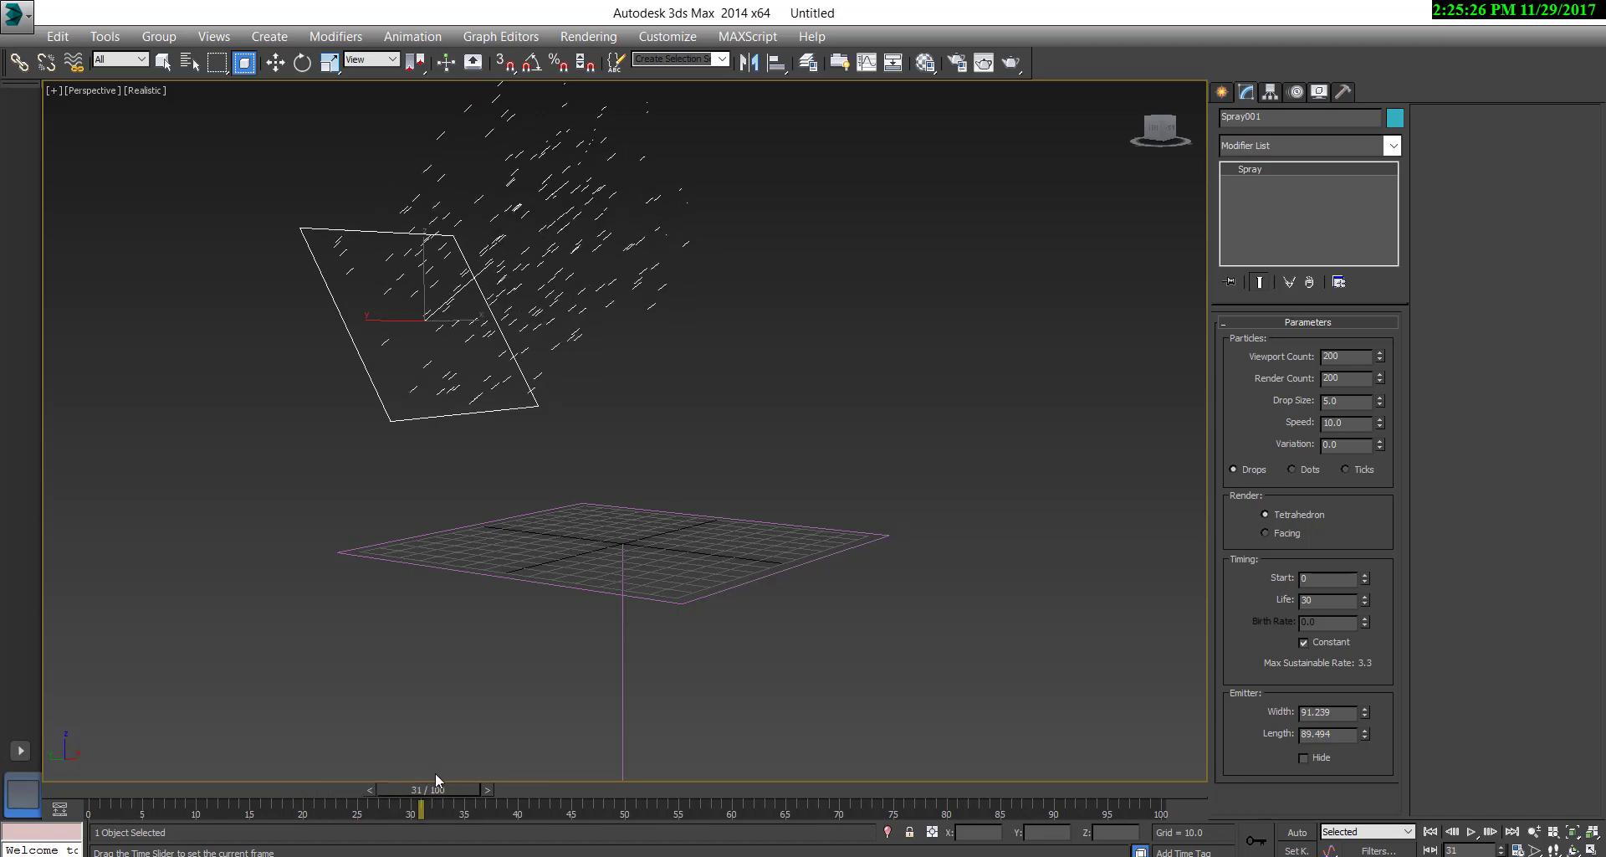
key("w")
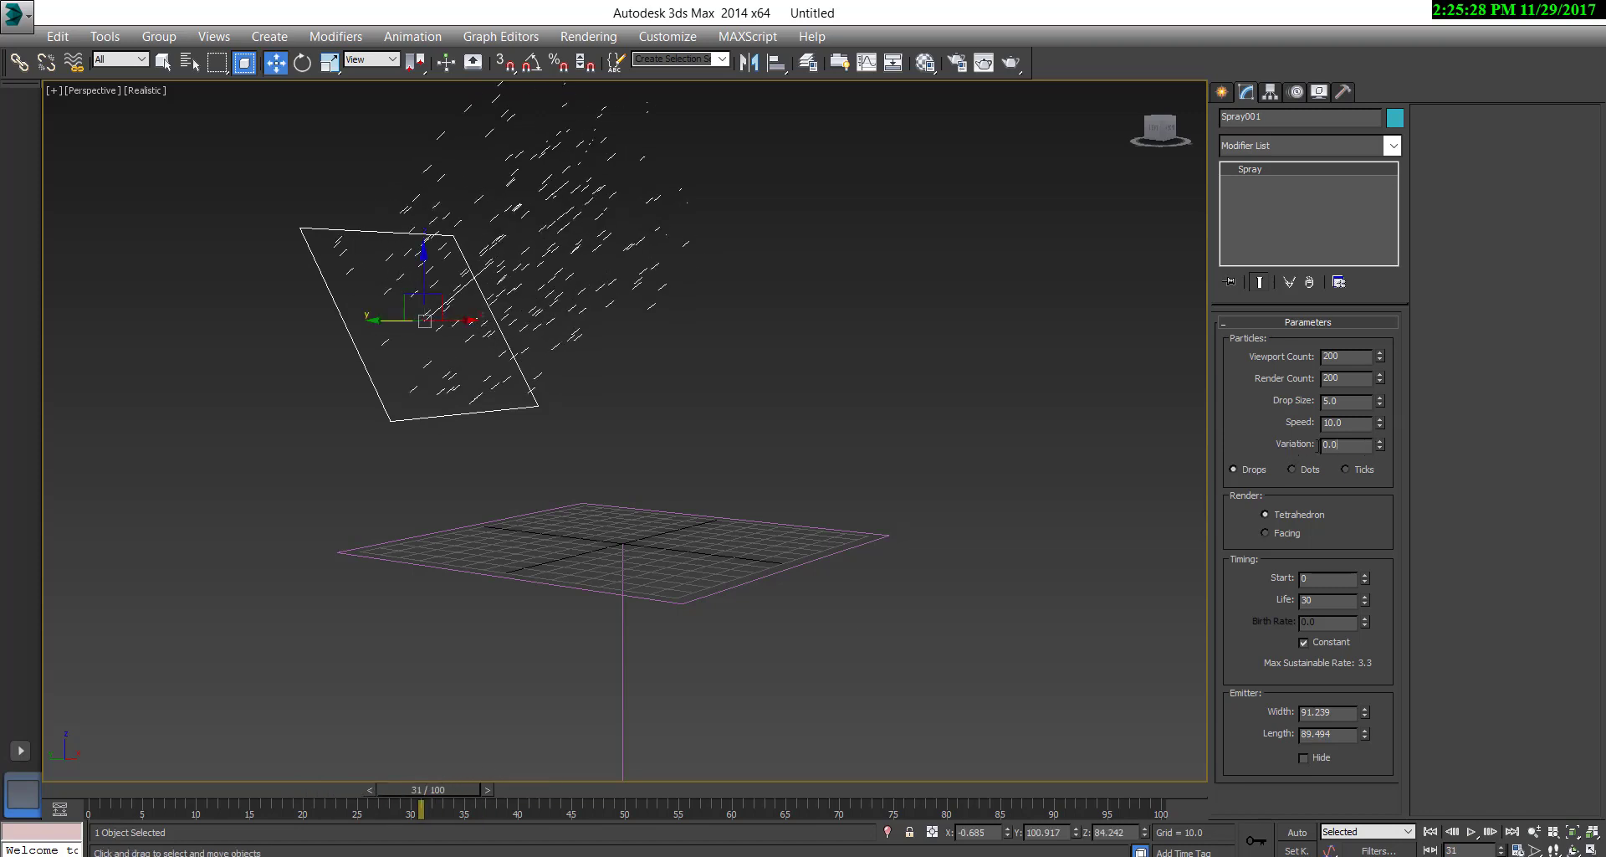
type("5")
key("Return")
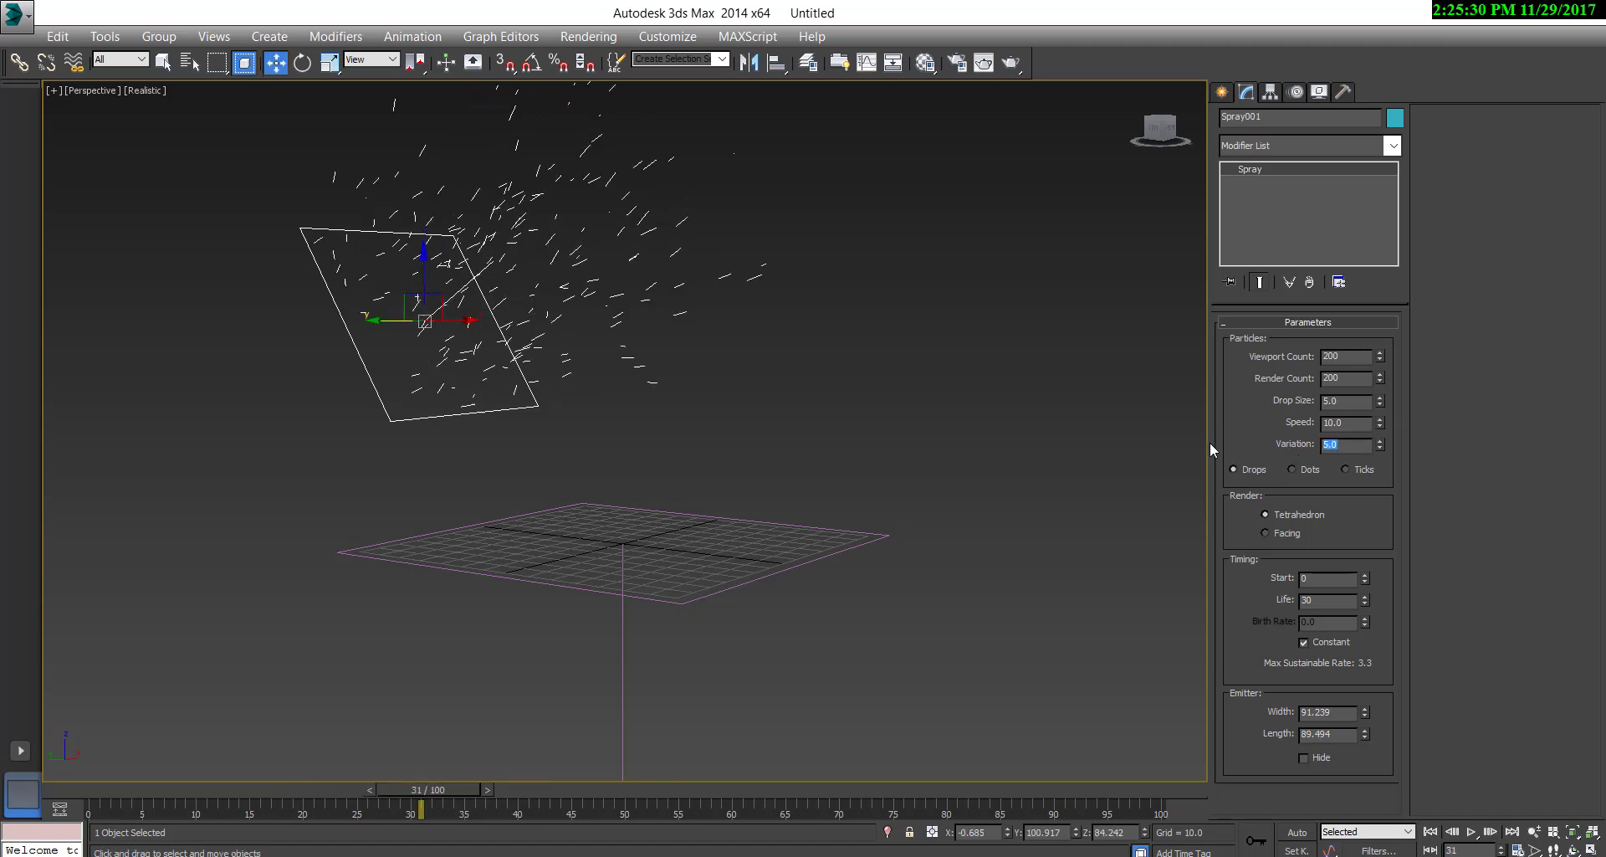
scroll(620, 404, "down", 3)
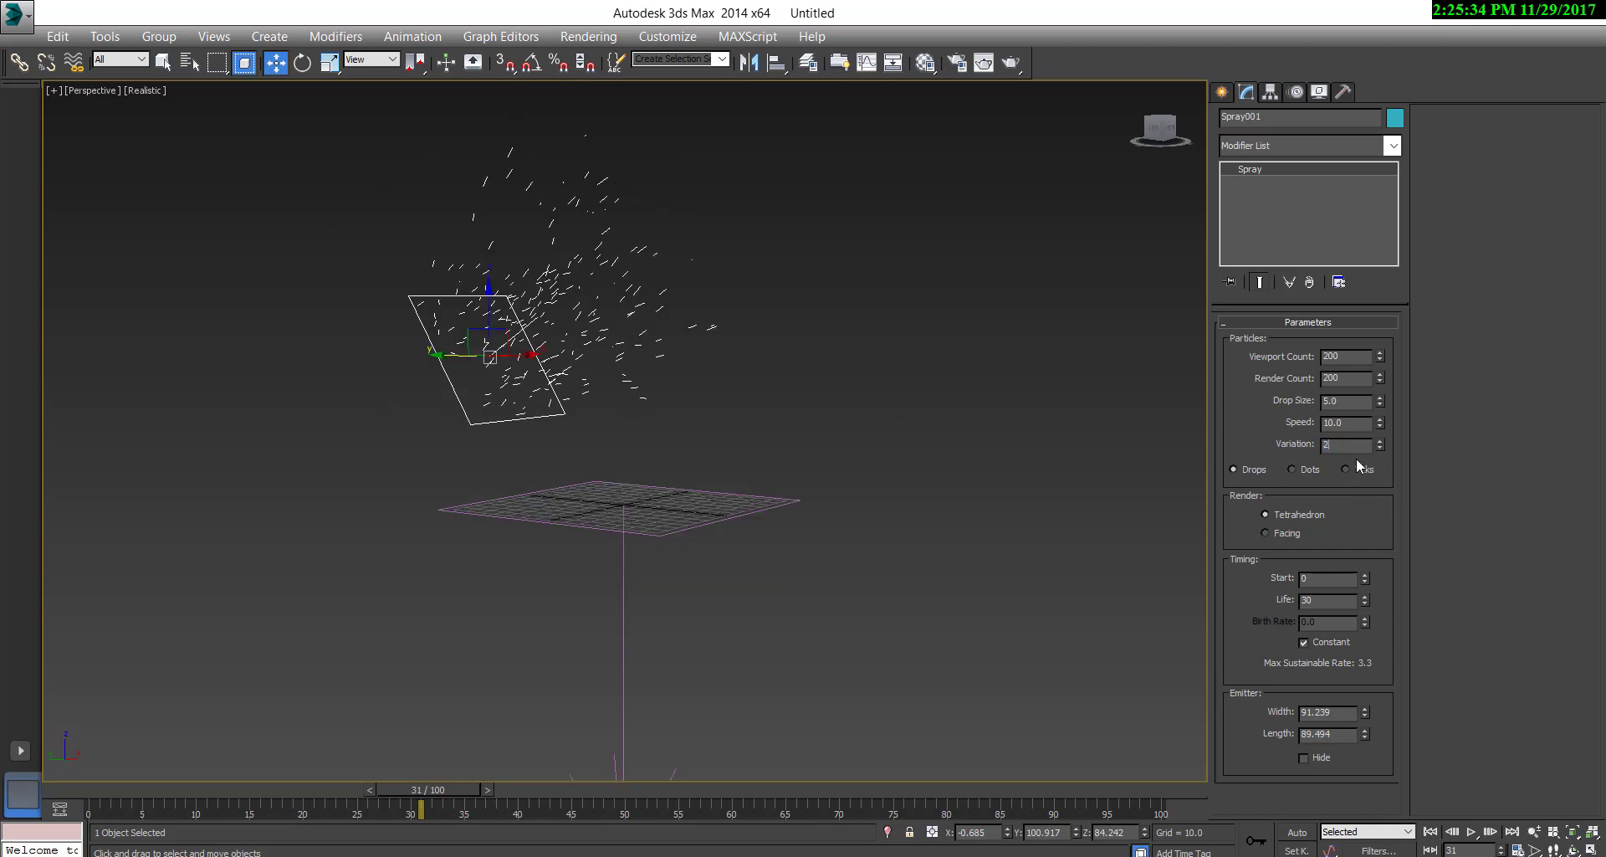
type("2")
key("Return")
key("Return")
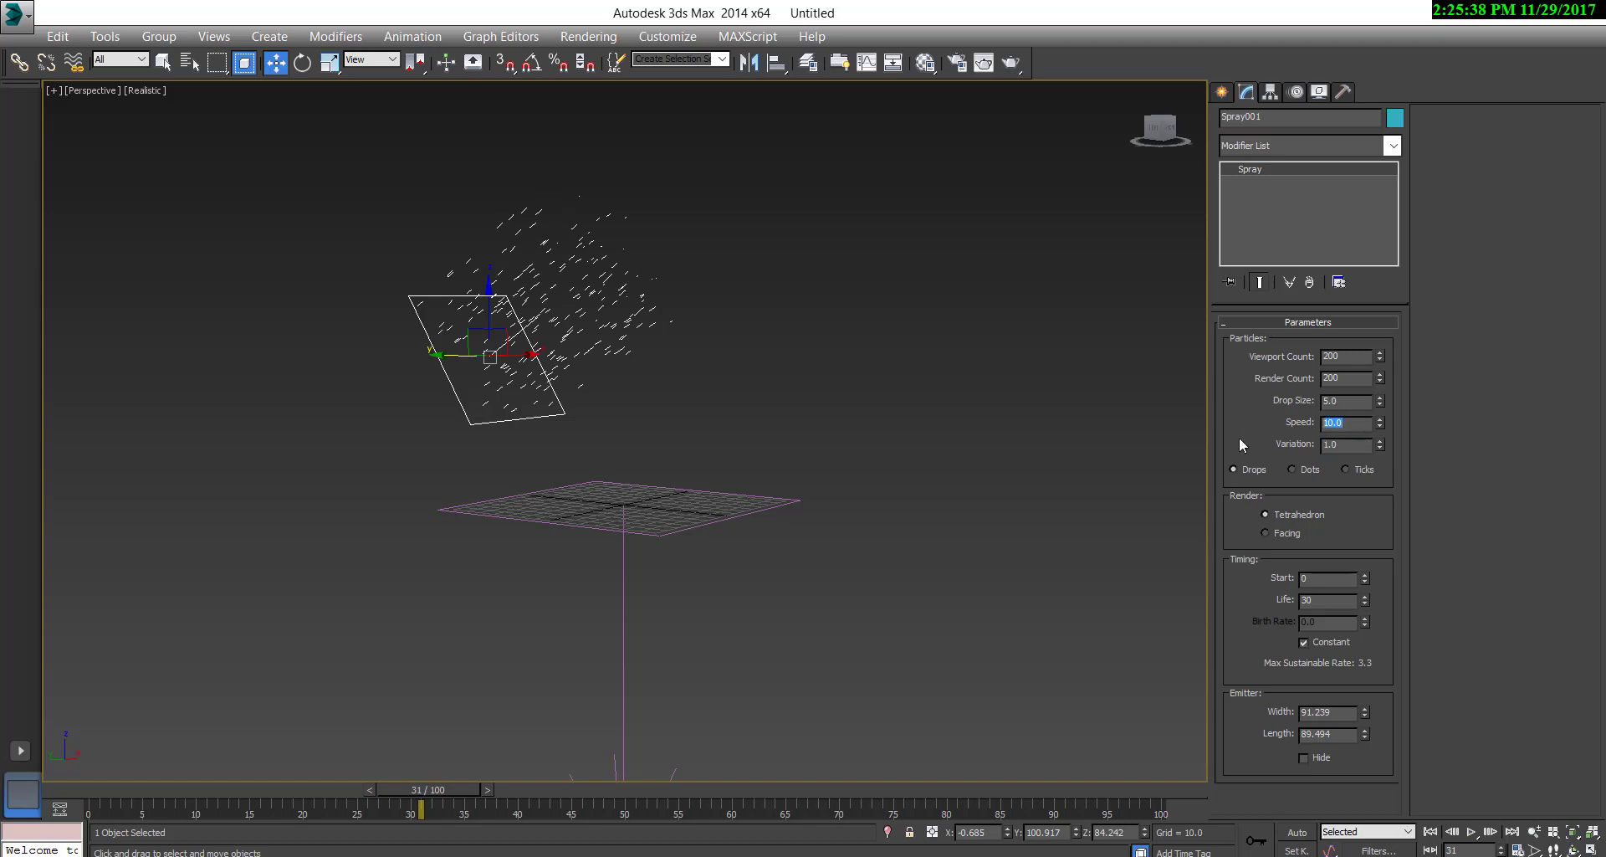
type("15")
key("Return")
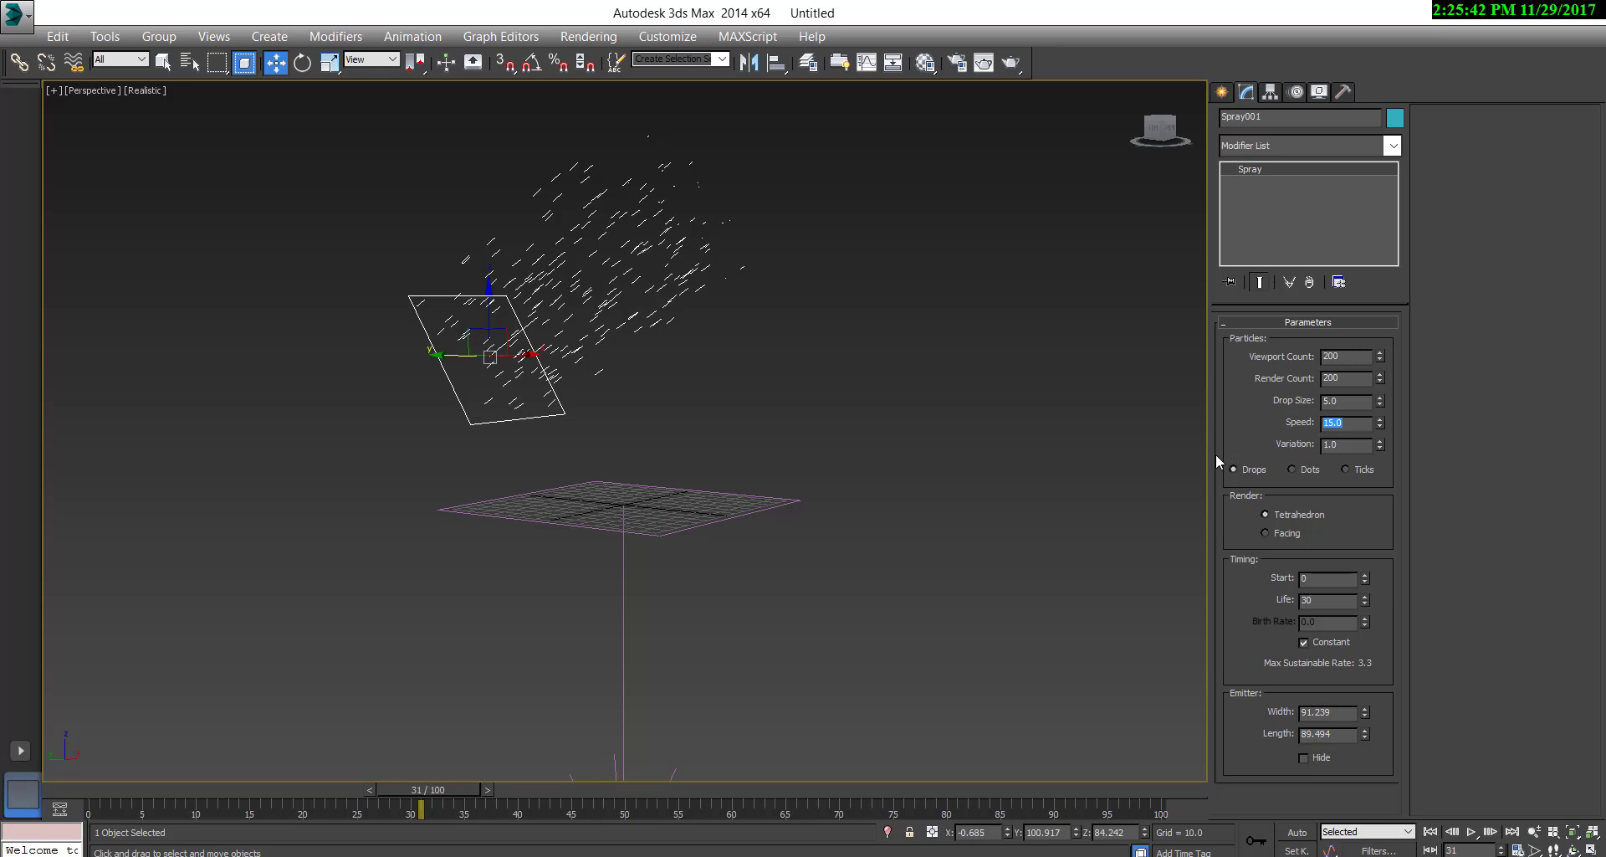
Toggle the particle display between Dots and Drops, frame the emitter, and render frame 31
left_click(1293, 469)
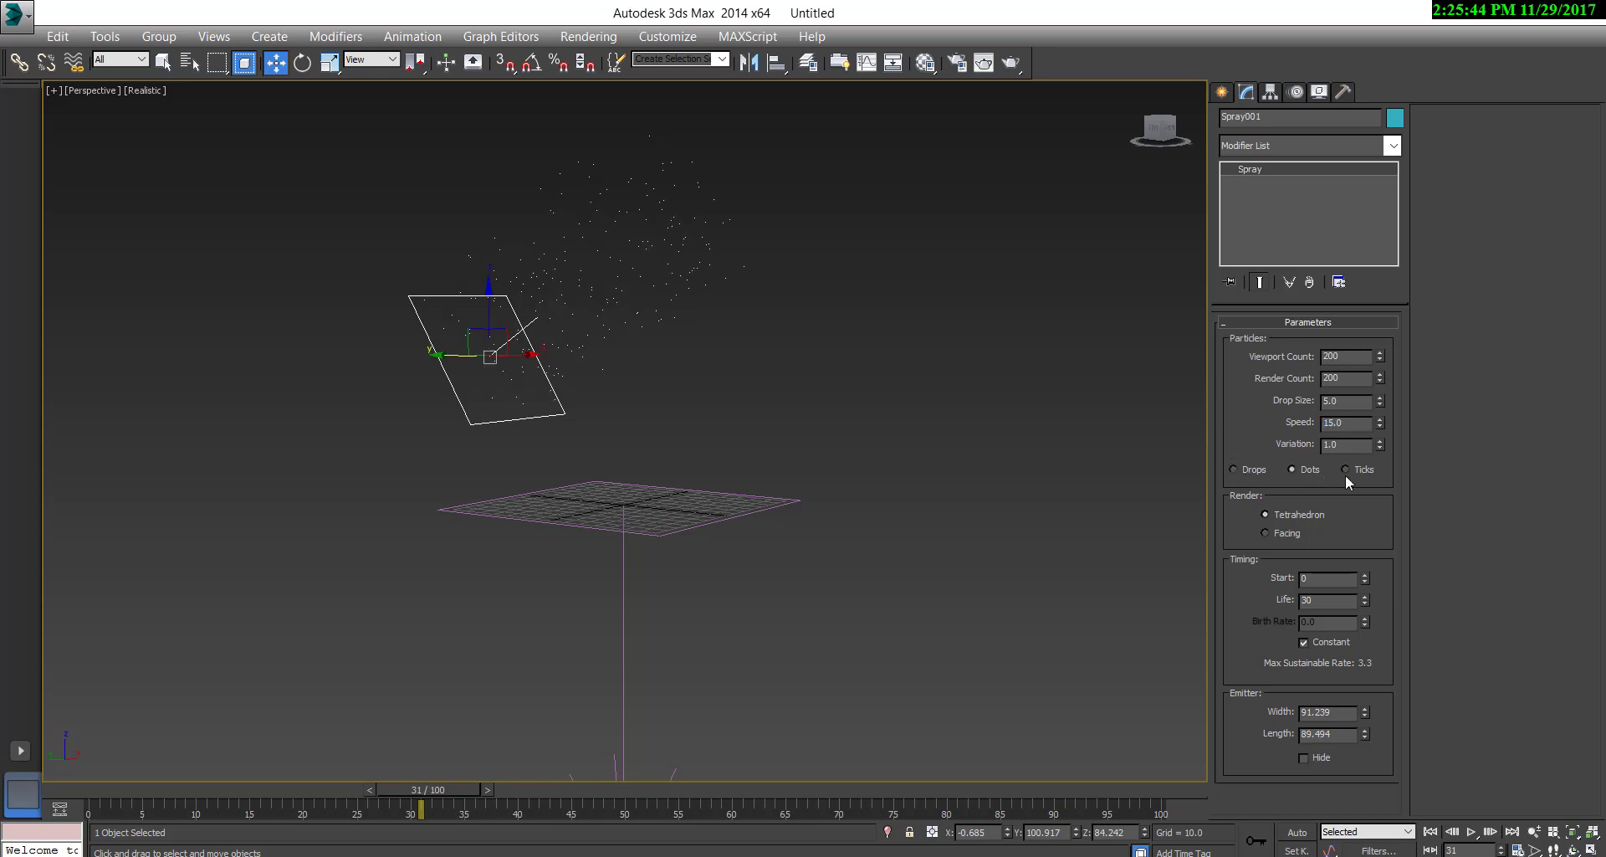
left_click(1265, 469)
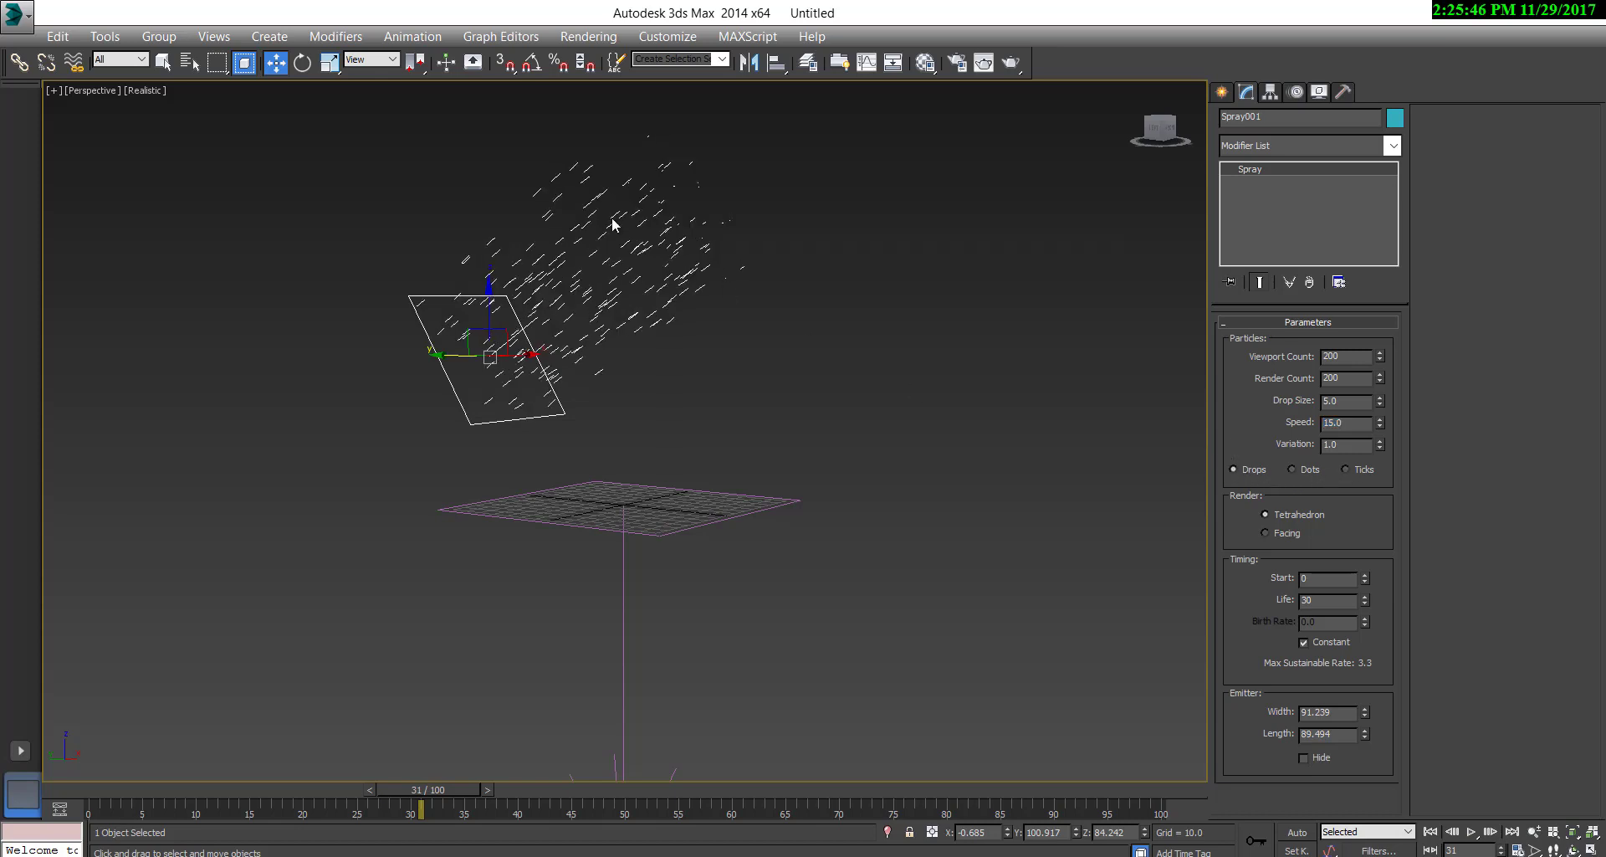
scroll(559, 210, "up", 2)
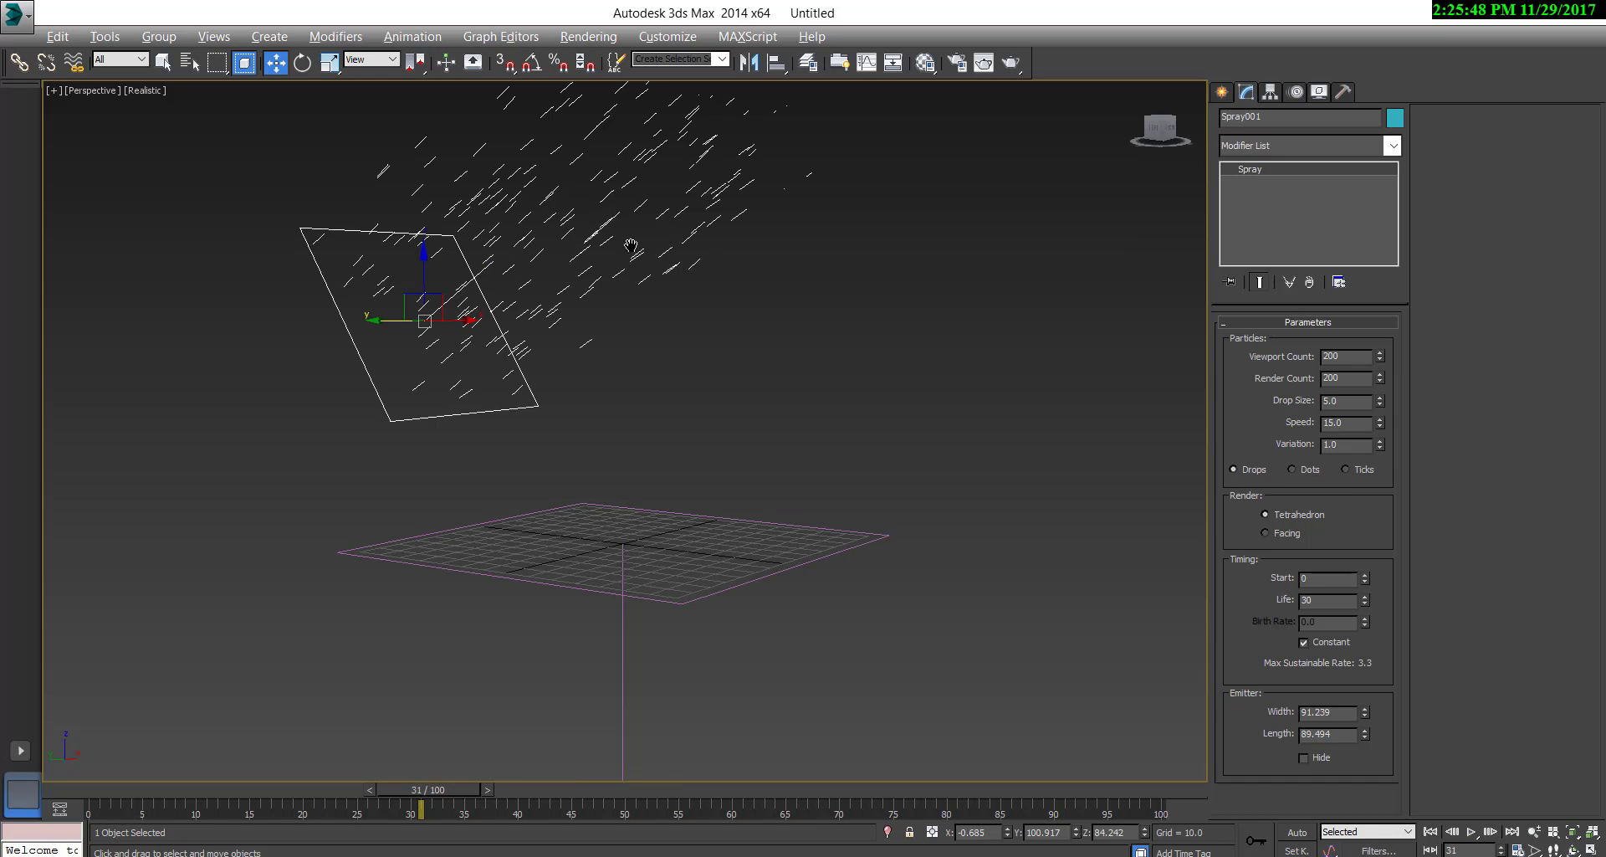
middle_click_drag(630, 245, 702, 452)
scroll(677, 402, "up", 3)
left_click(984, 62)
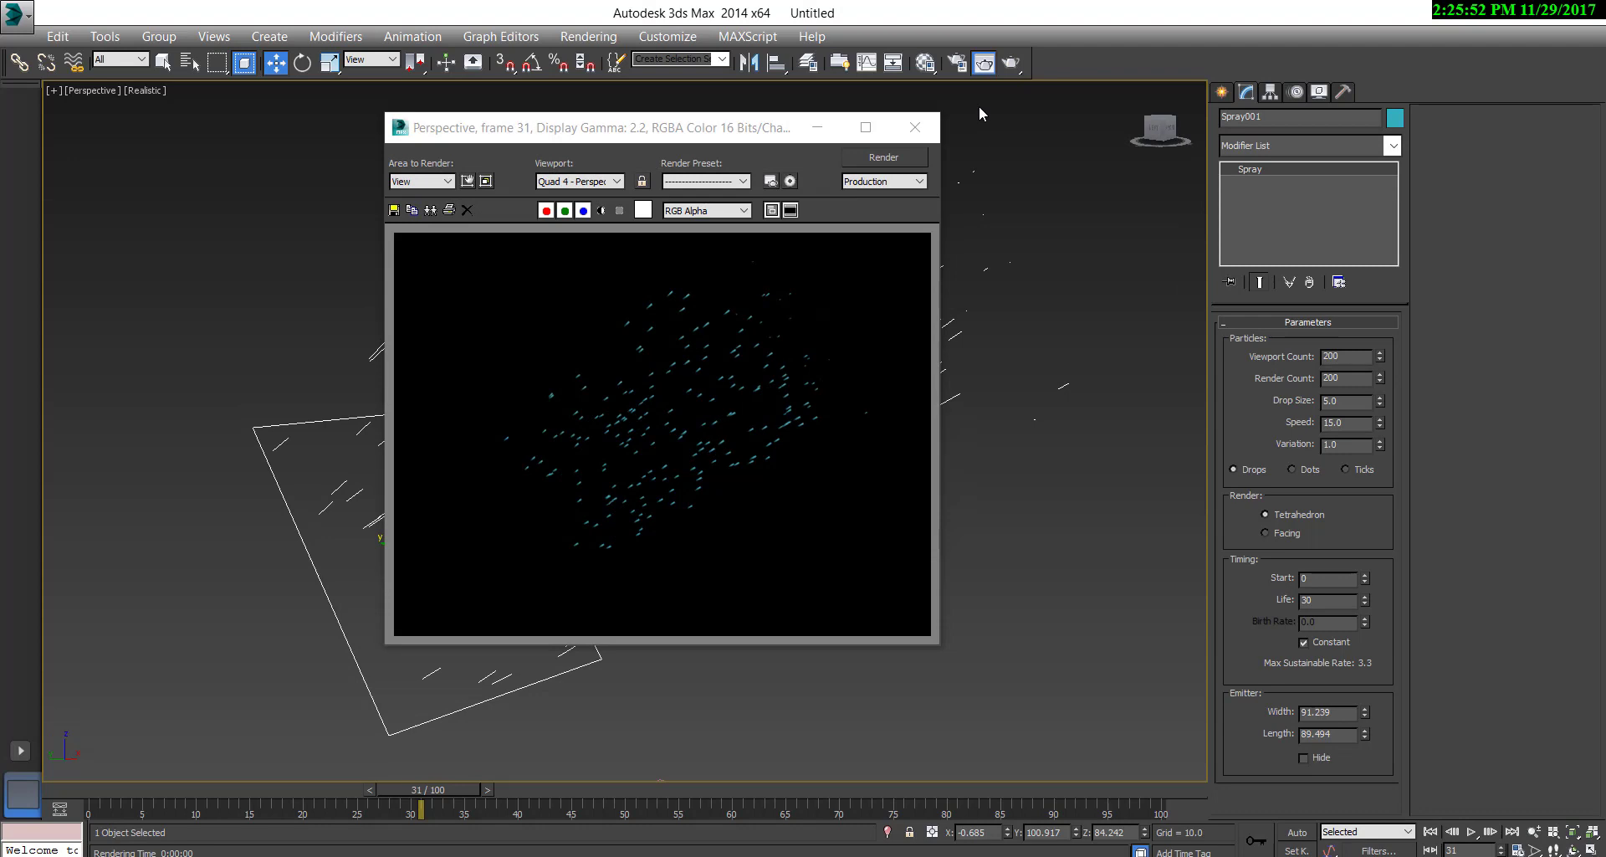
scroll(677, 418, "up", 3)
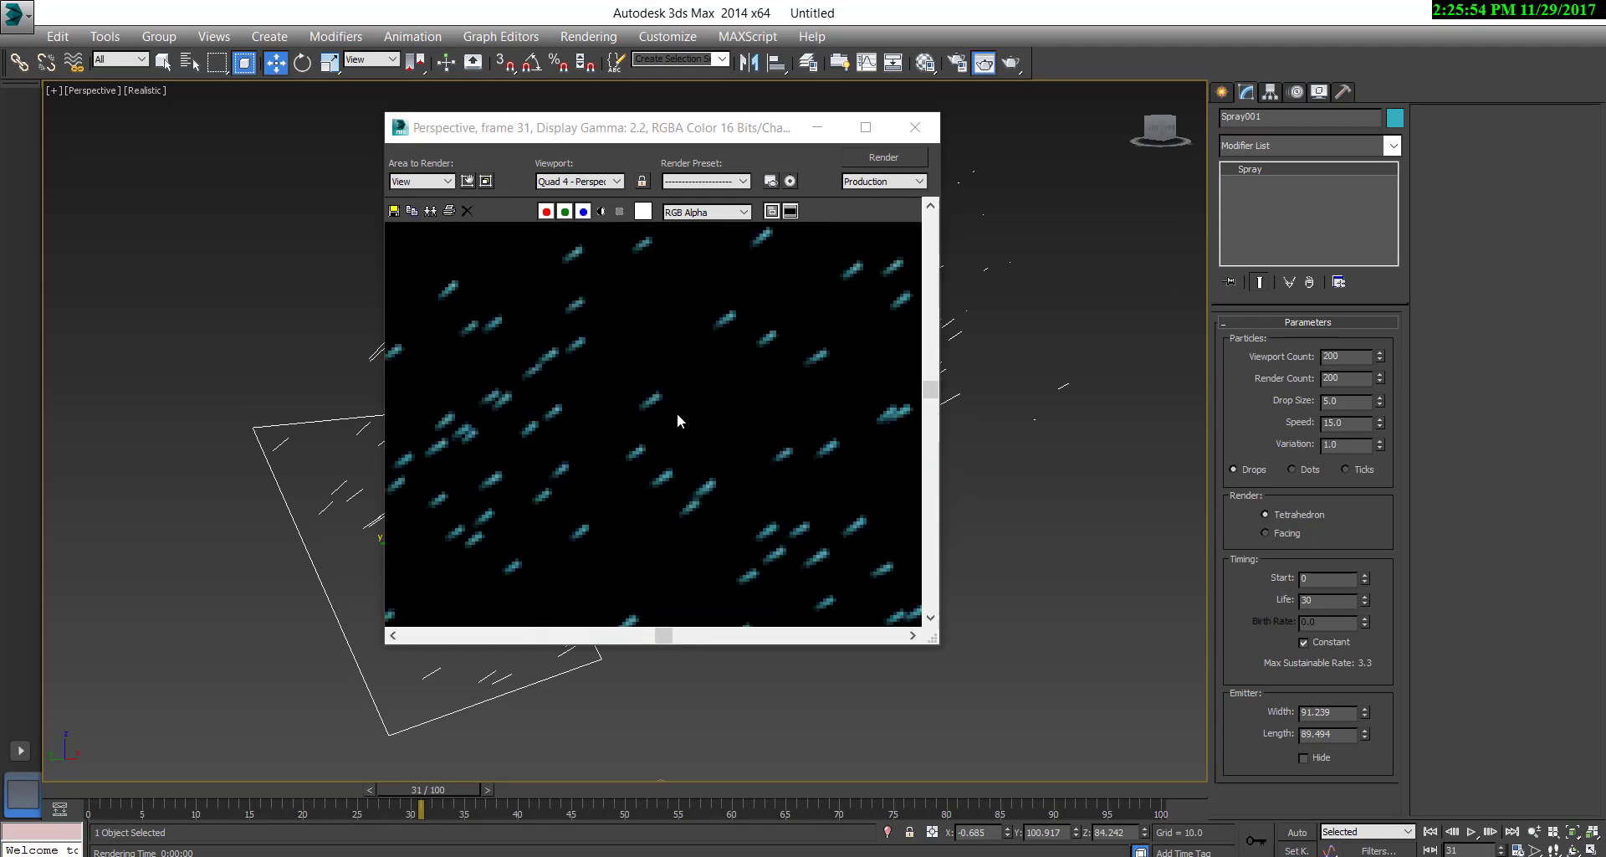
scroll(677, 418, "down", 1)
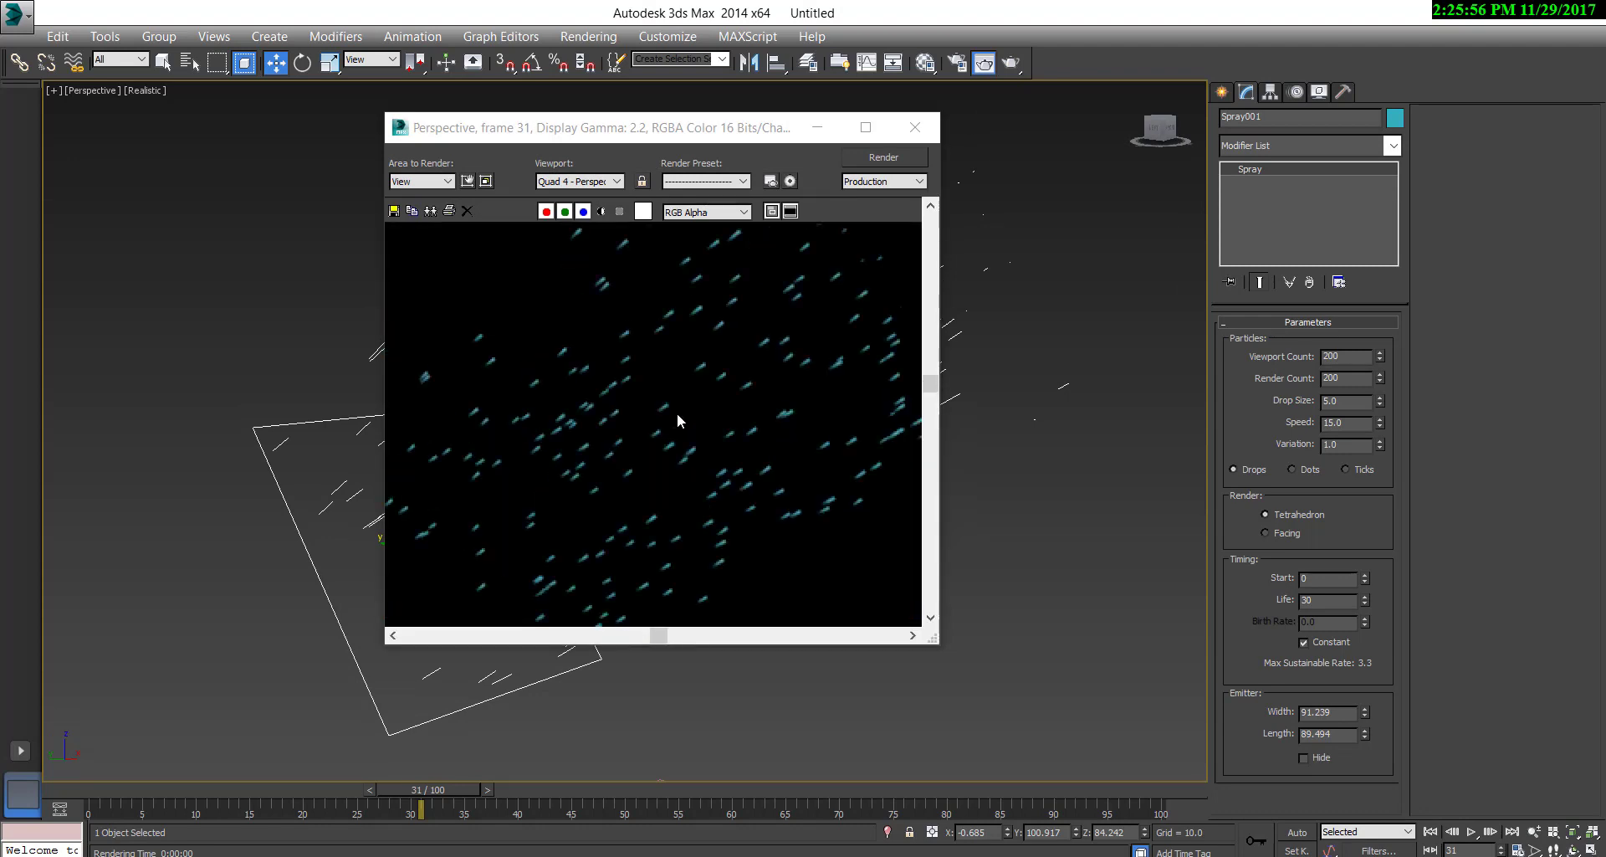
left_click(915, 128)
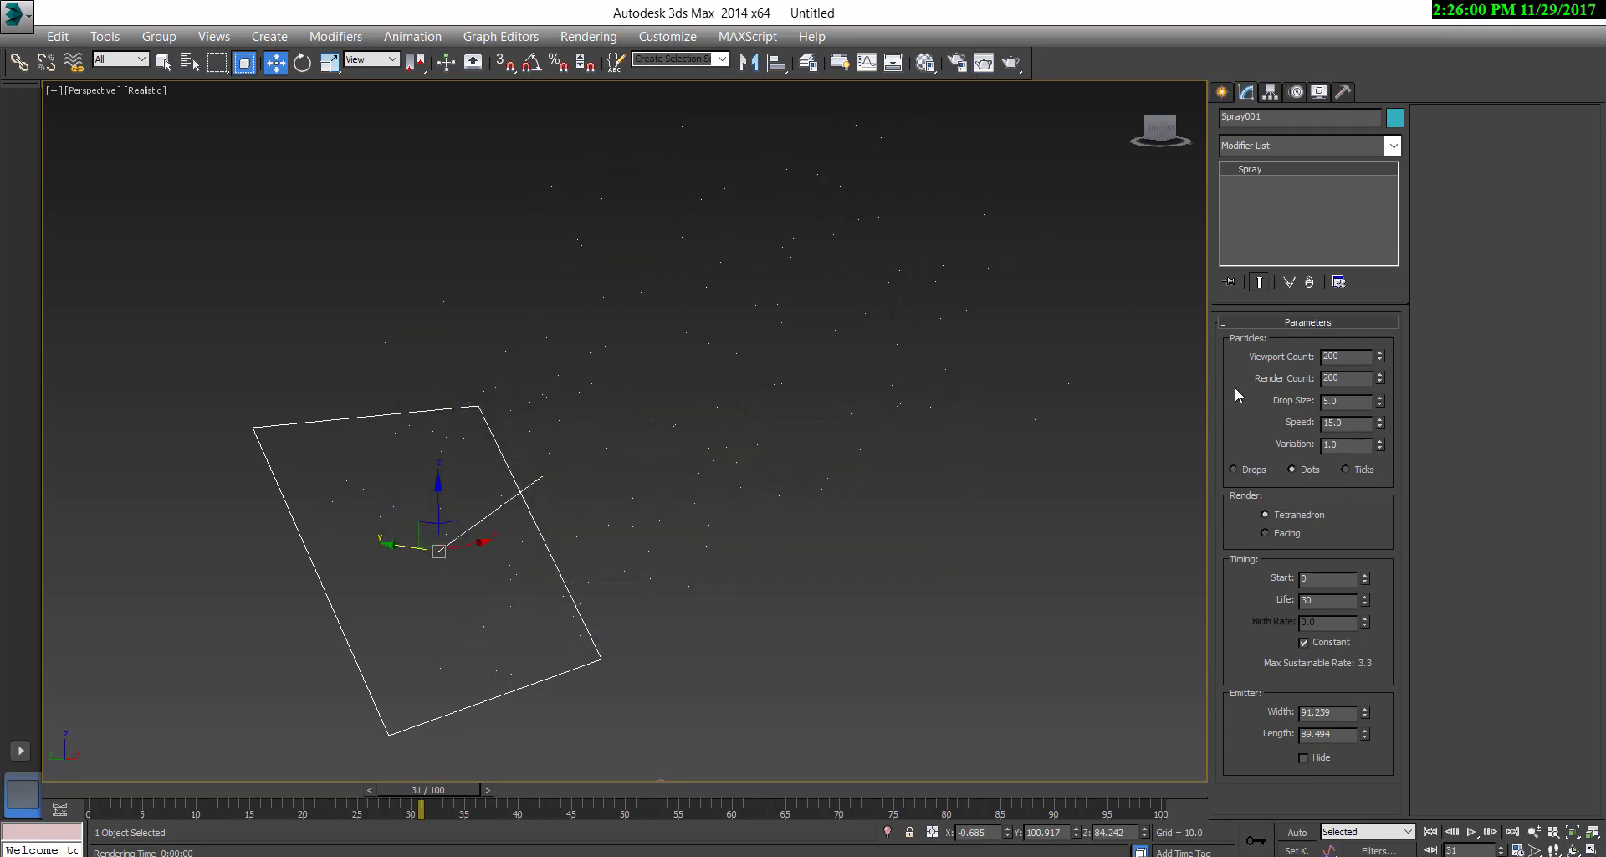
Render frame 31 again with Dots and then with Ticks particle display, closing each render
left_click(983, 62)
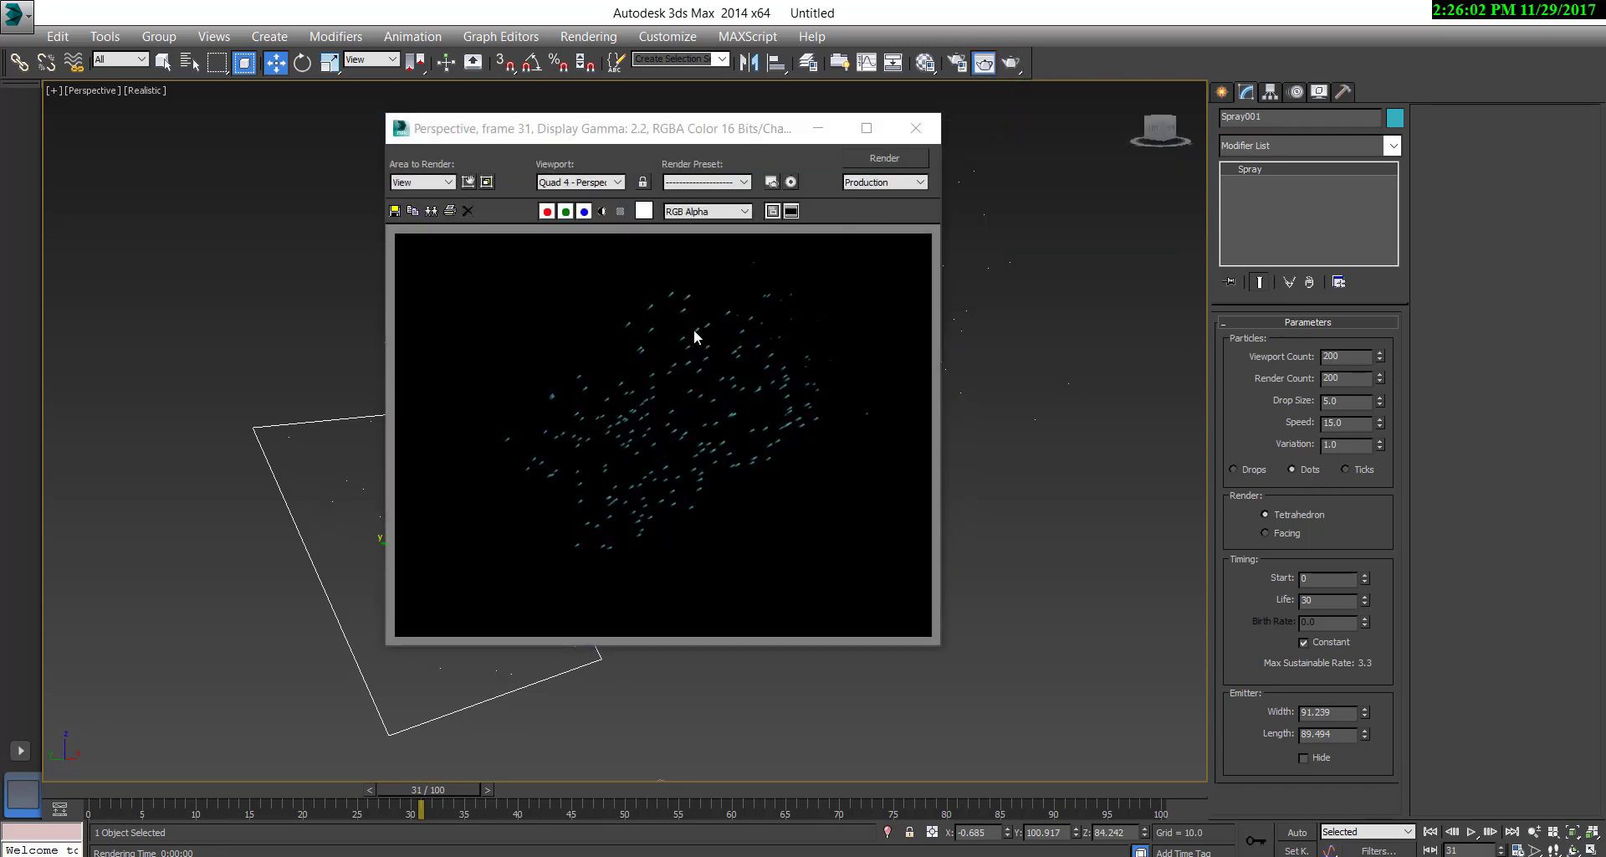
scroll(650, 418, "up", 2)
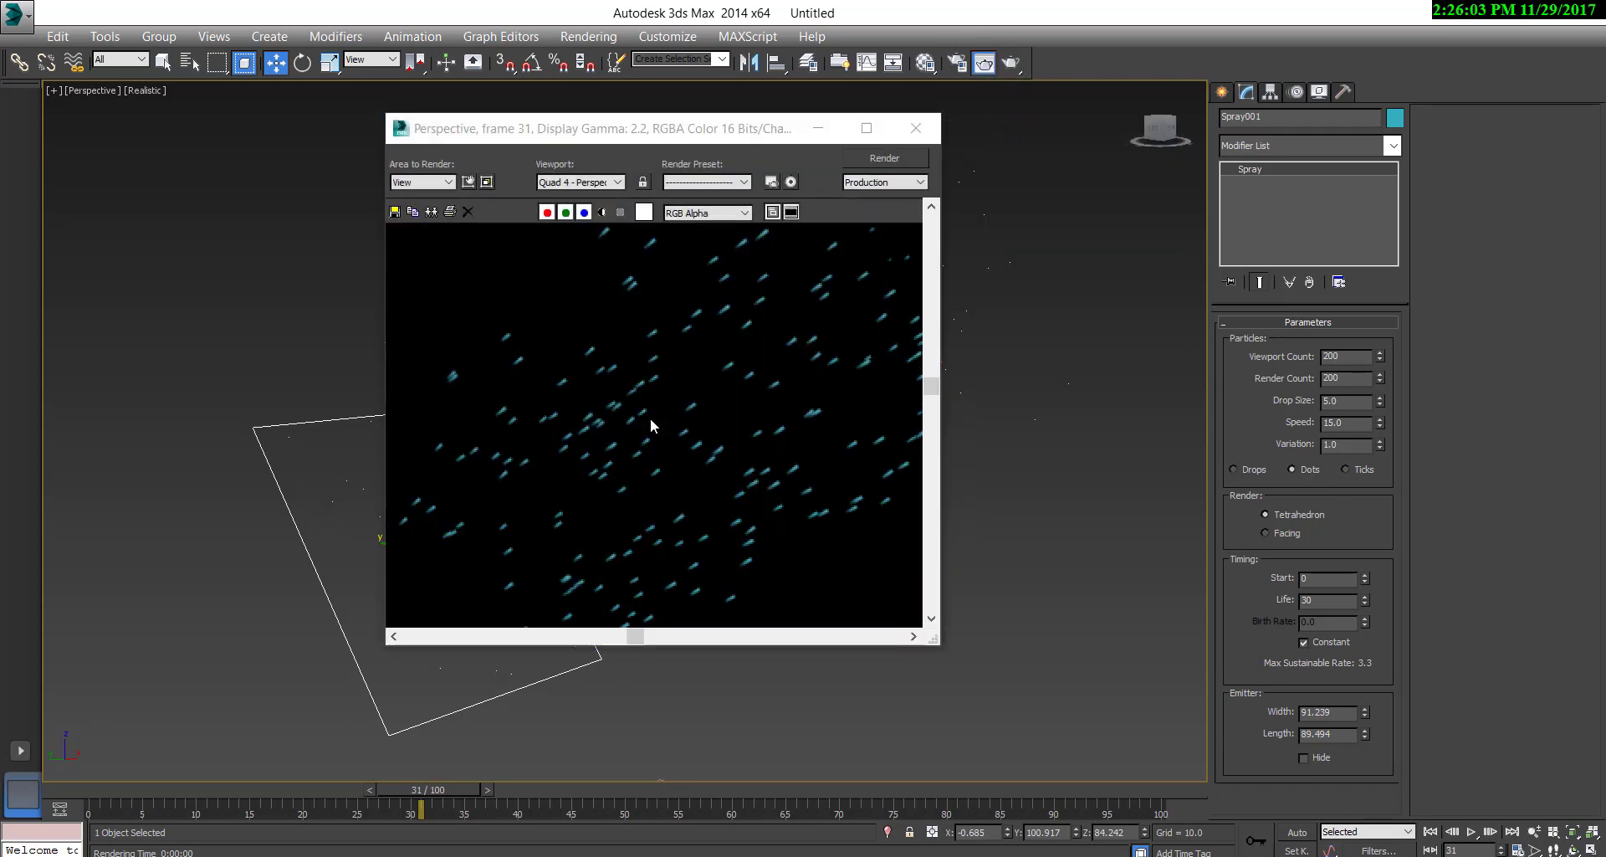
left_click(914, 134)
left_click(1347, 469)
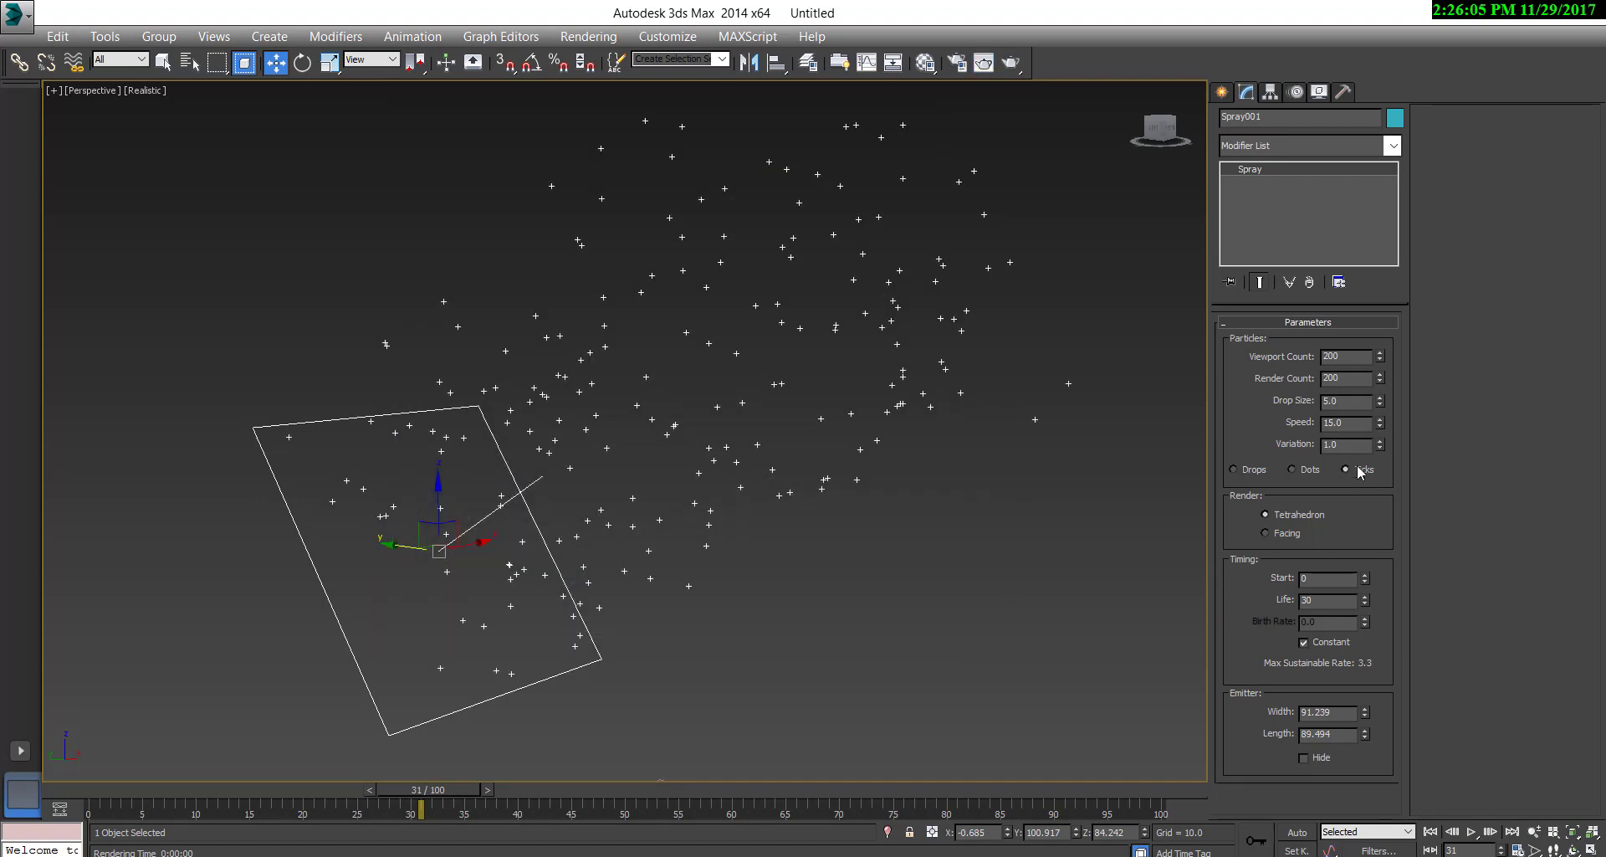
left_click(1009, 64)
scroll(705, 364, "up", 2)
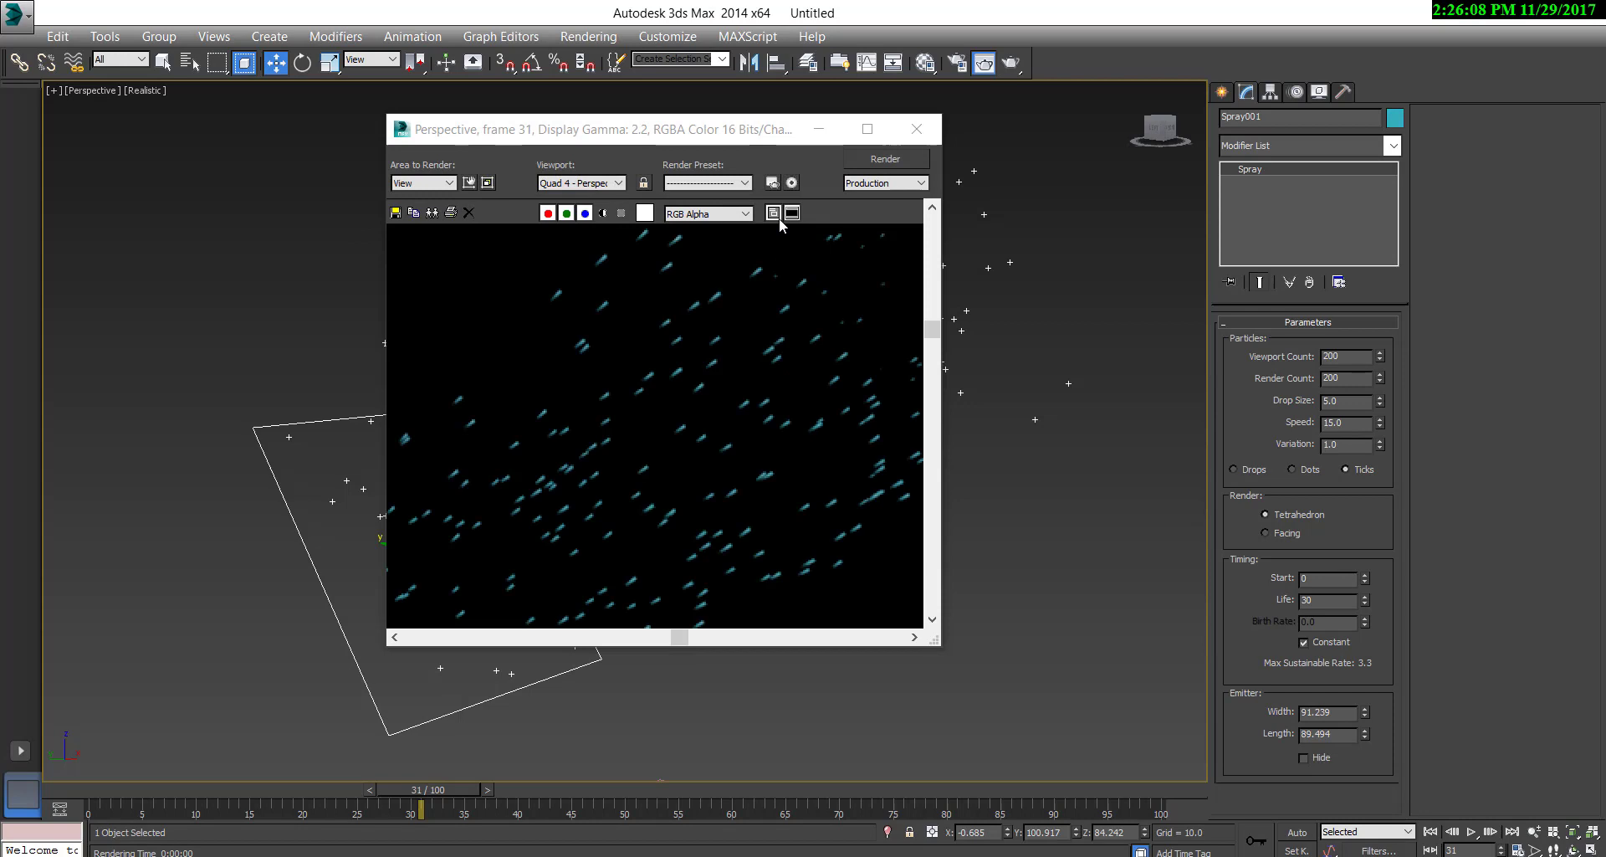
left_click_drag(725, 139, 535, 125)
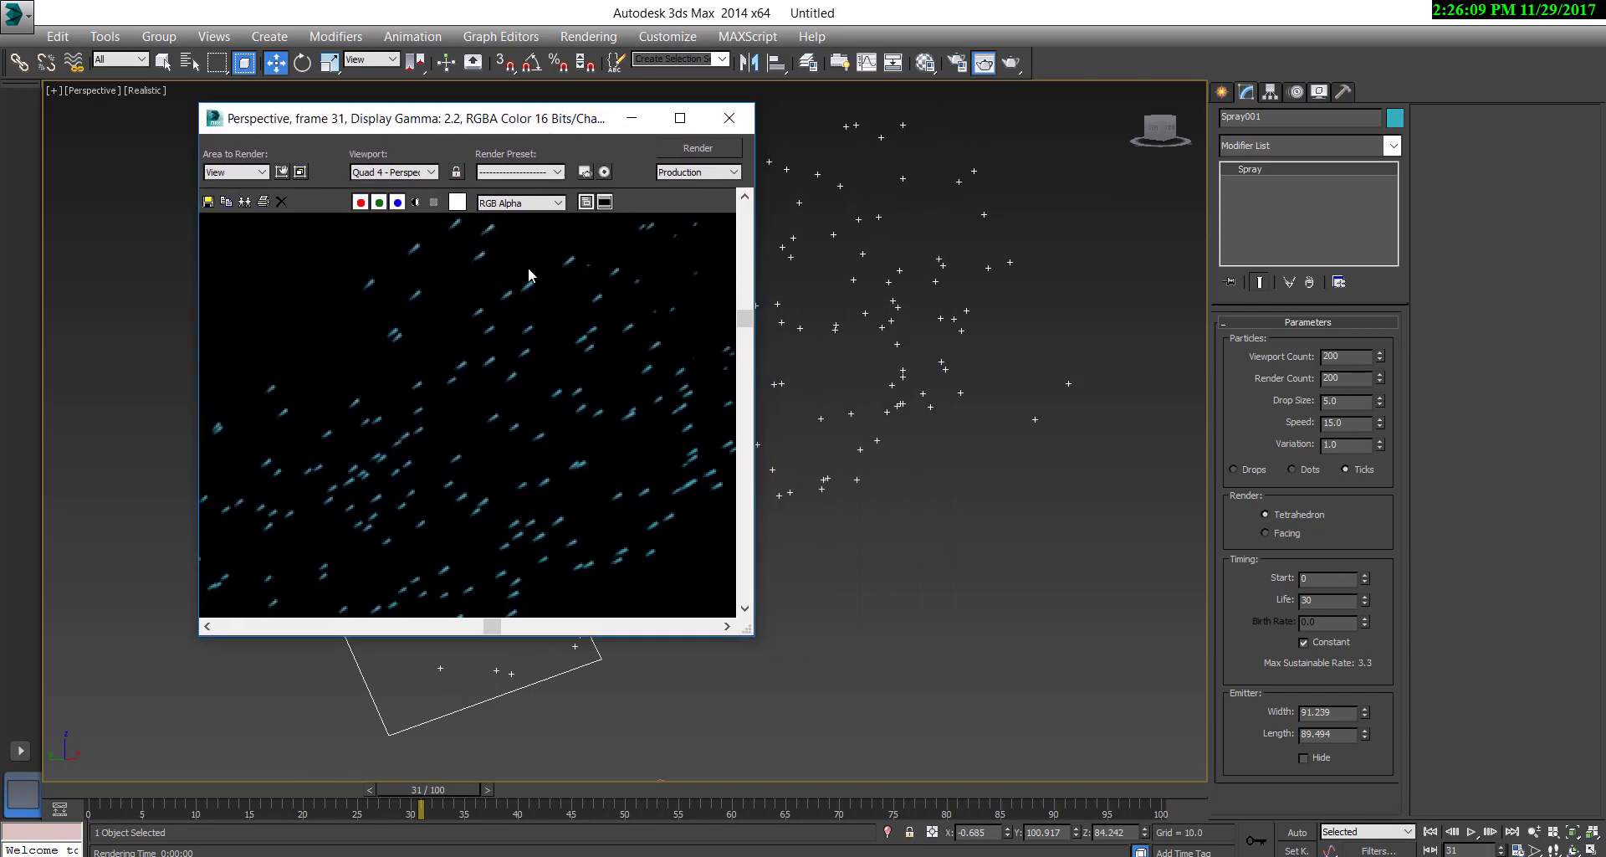
left_click(734, 118)
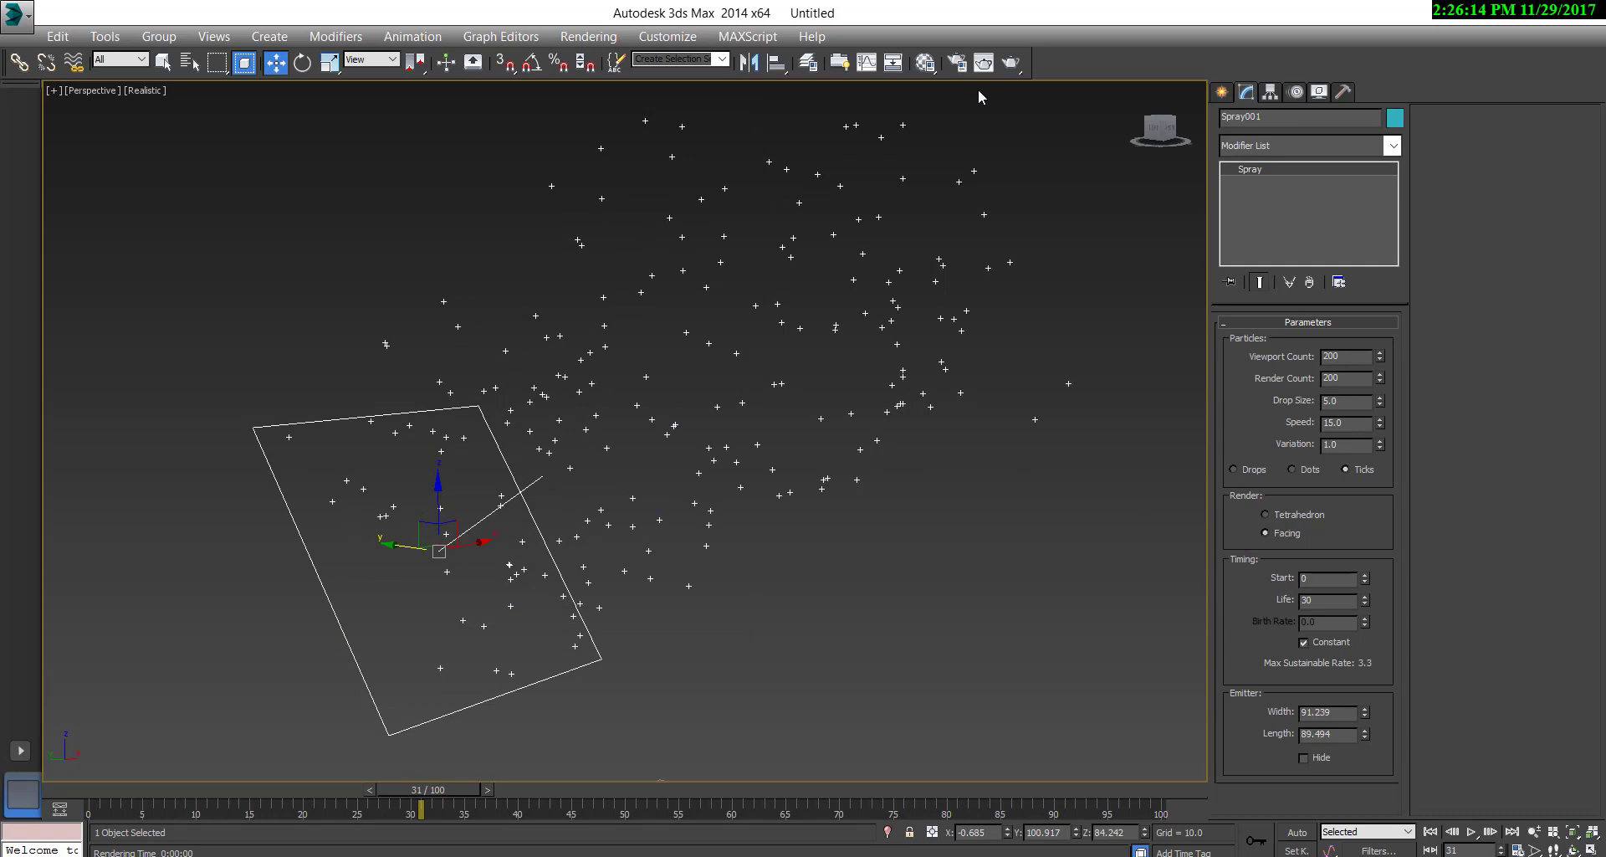
Re-render frame 31, zoom into the image, reset to the full frame, and close the window
left_click(983, 62)
scroll(515, 400, "up", 3)
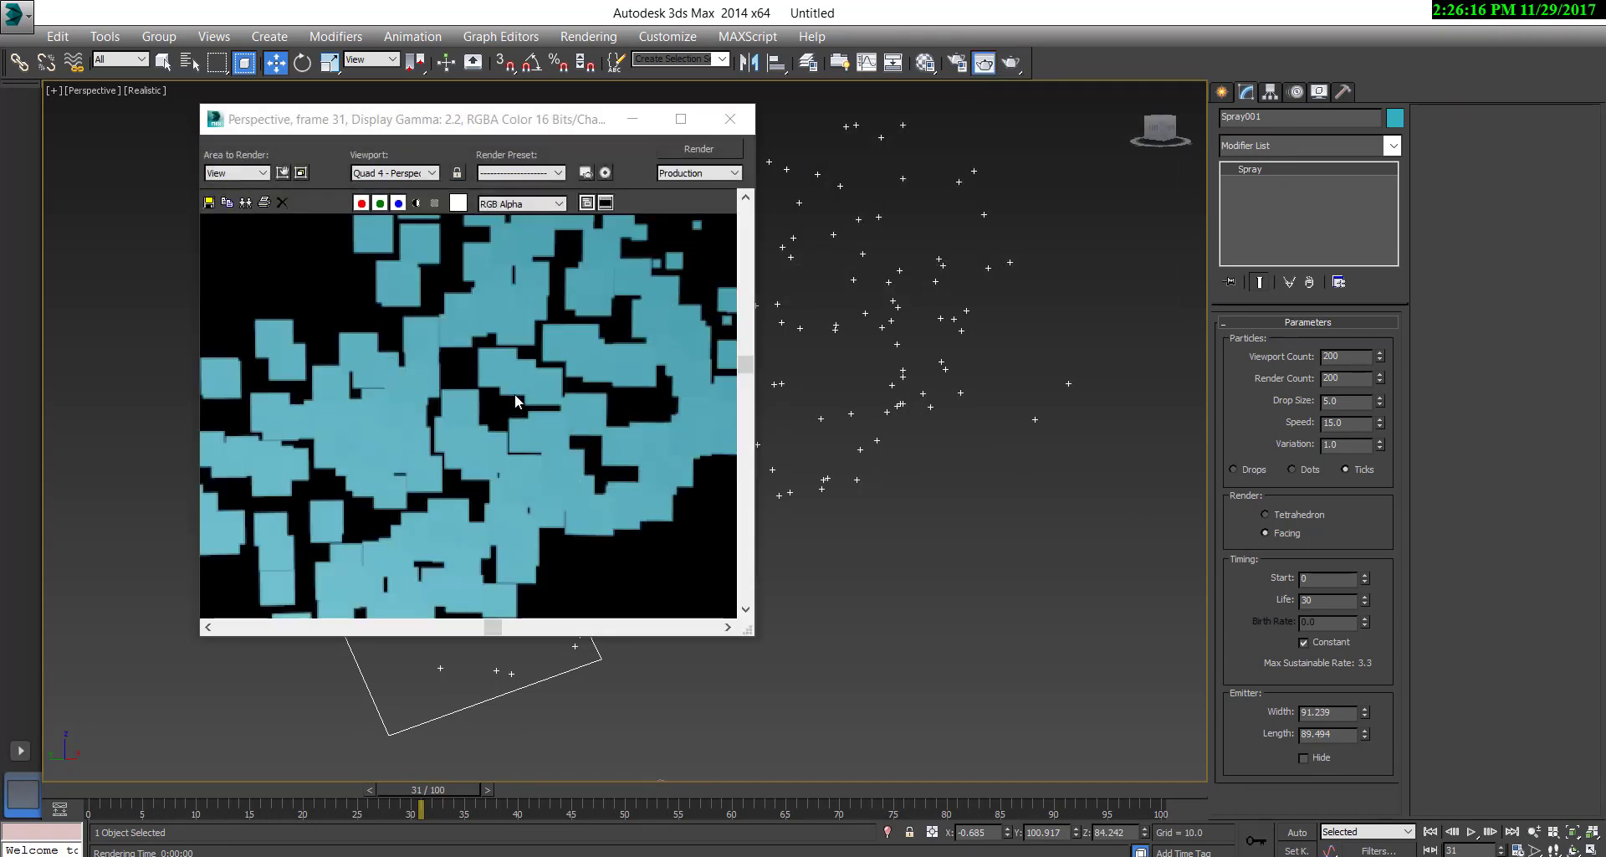
key("shift+q")
left_click(726, 122)
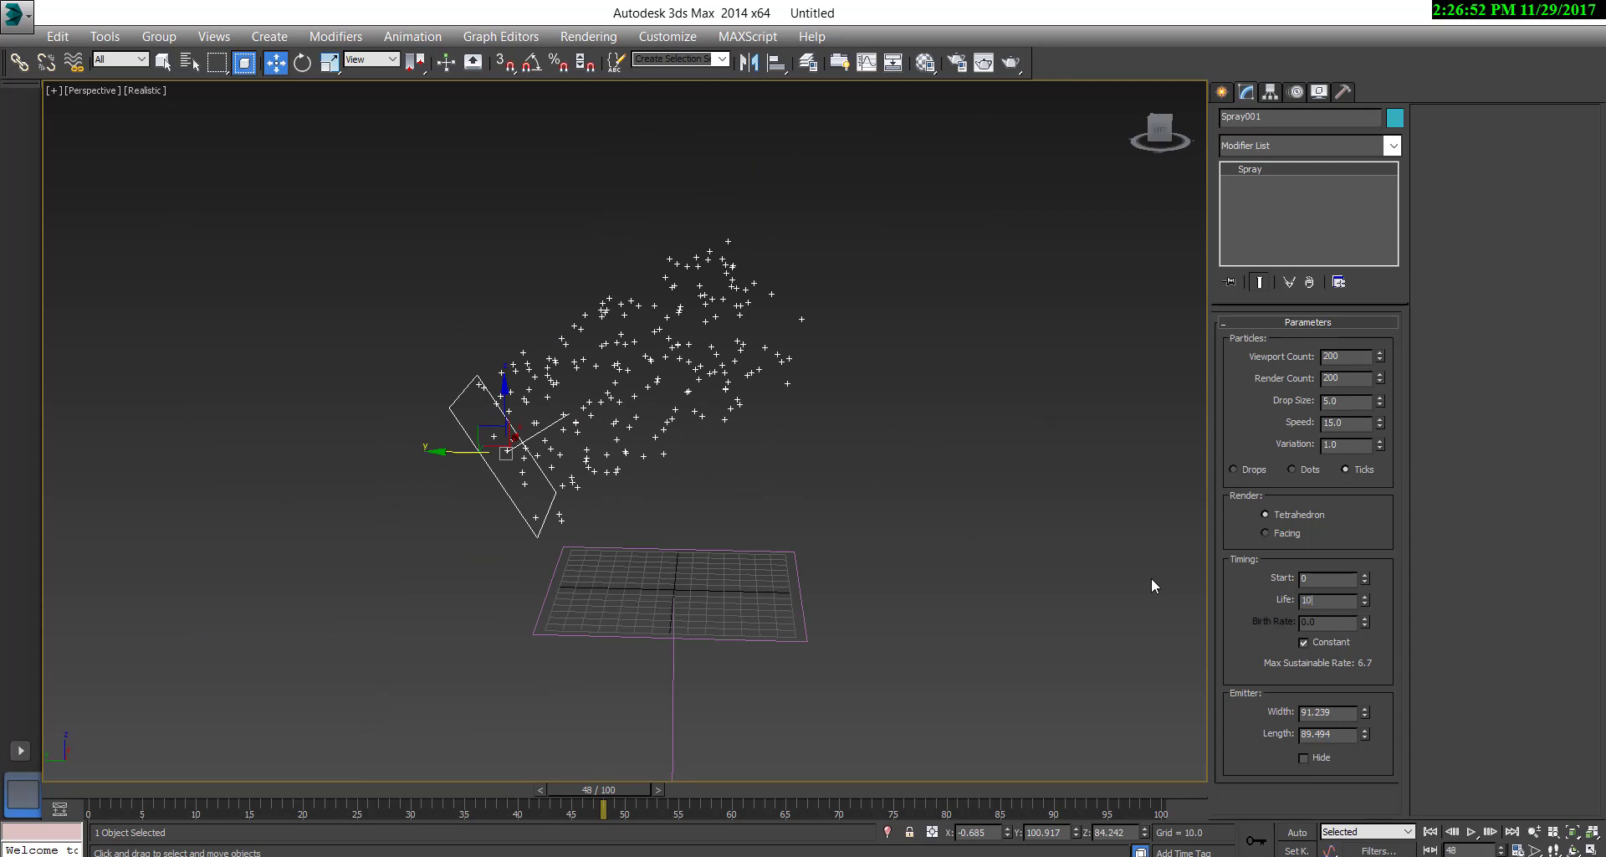
Set particle Life to 100 and widen the emitter to 289.227, reviewing the stream at frame 75
type("0")
key("Return")
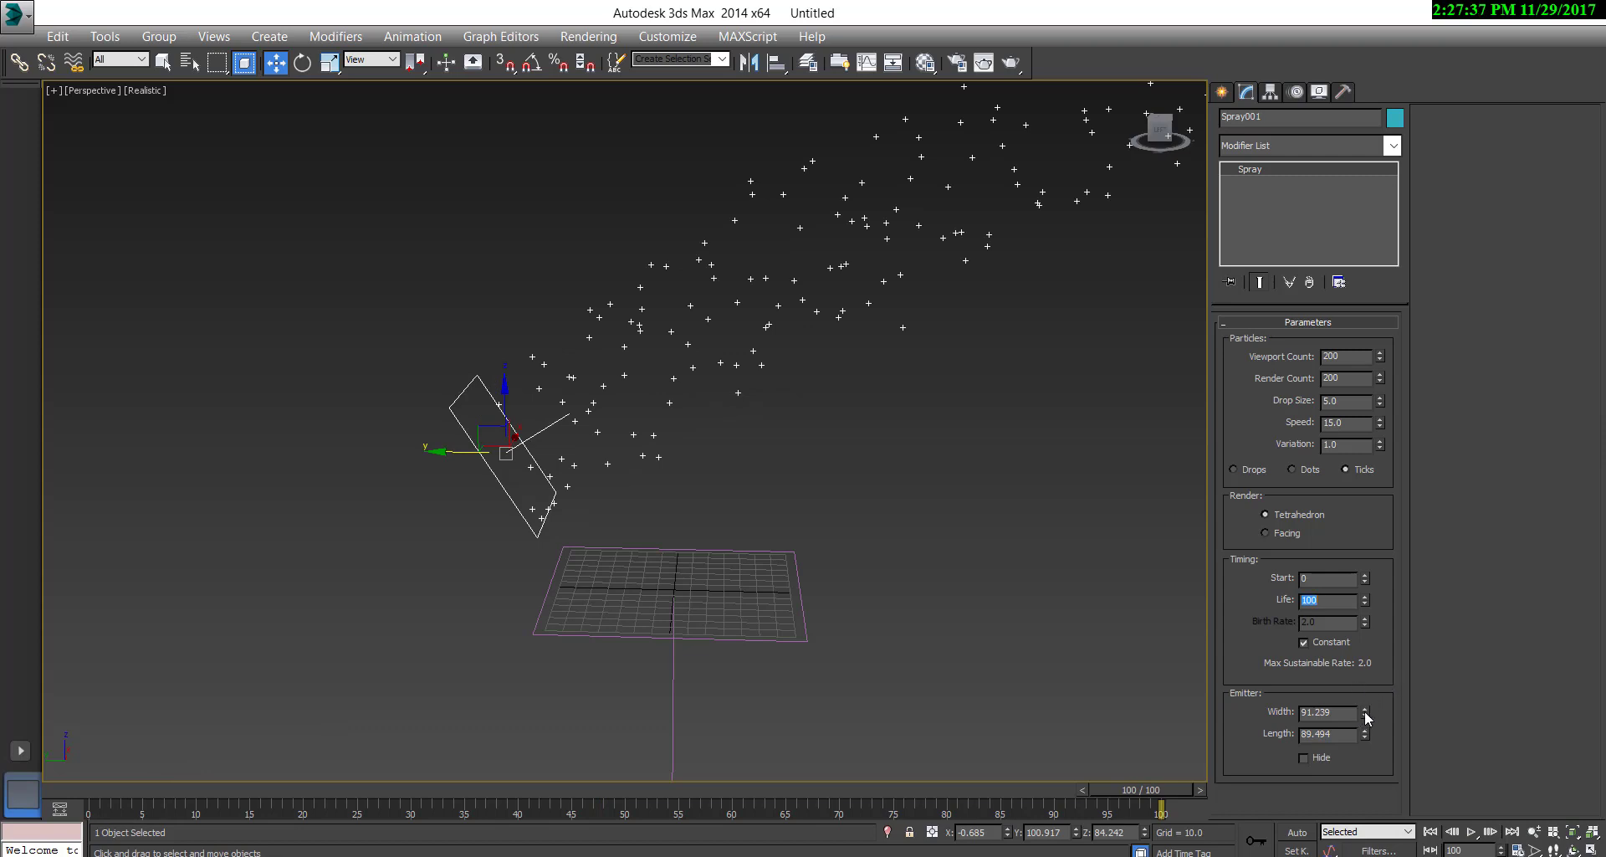
left_click_drag(1364, 710, 1412, 529)
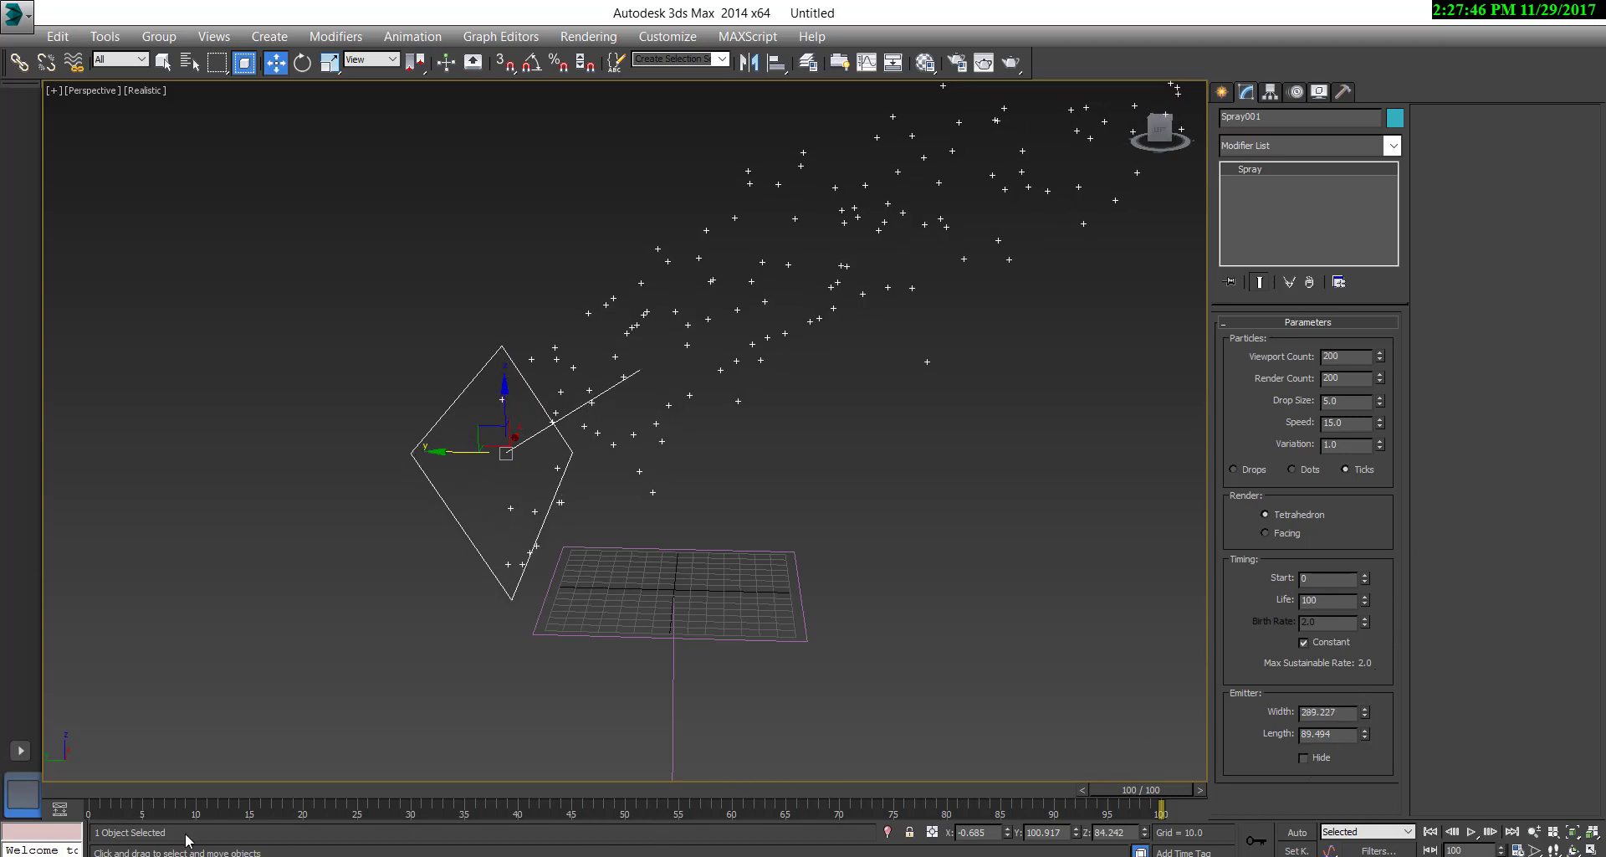
mouse_move(98, 786)
left_mouse_down()
mouse_move(679, 675)
mouse_move(1227, 609)
left_mouse_up()
key("w")
Bind Spray001 to Gravity001 with Bind to Space Warp
left_click(674, 655)
left_click(73, 62)
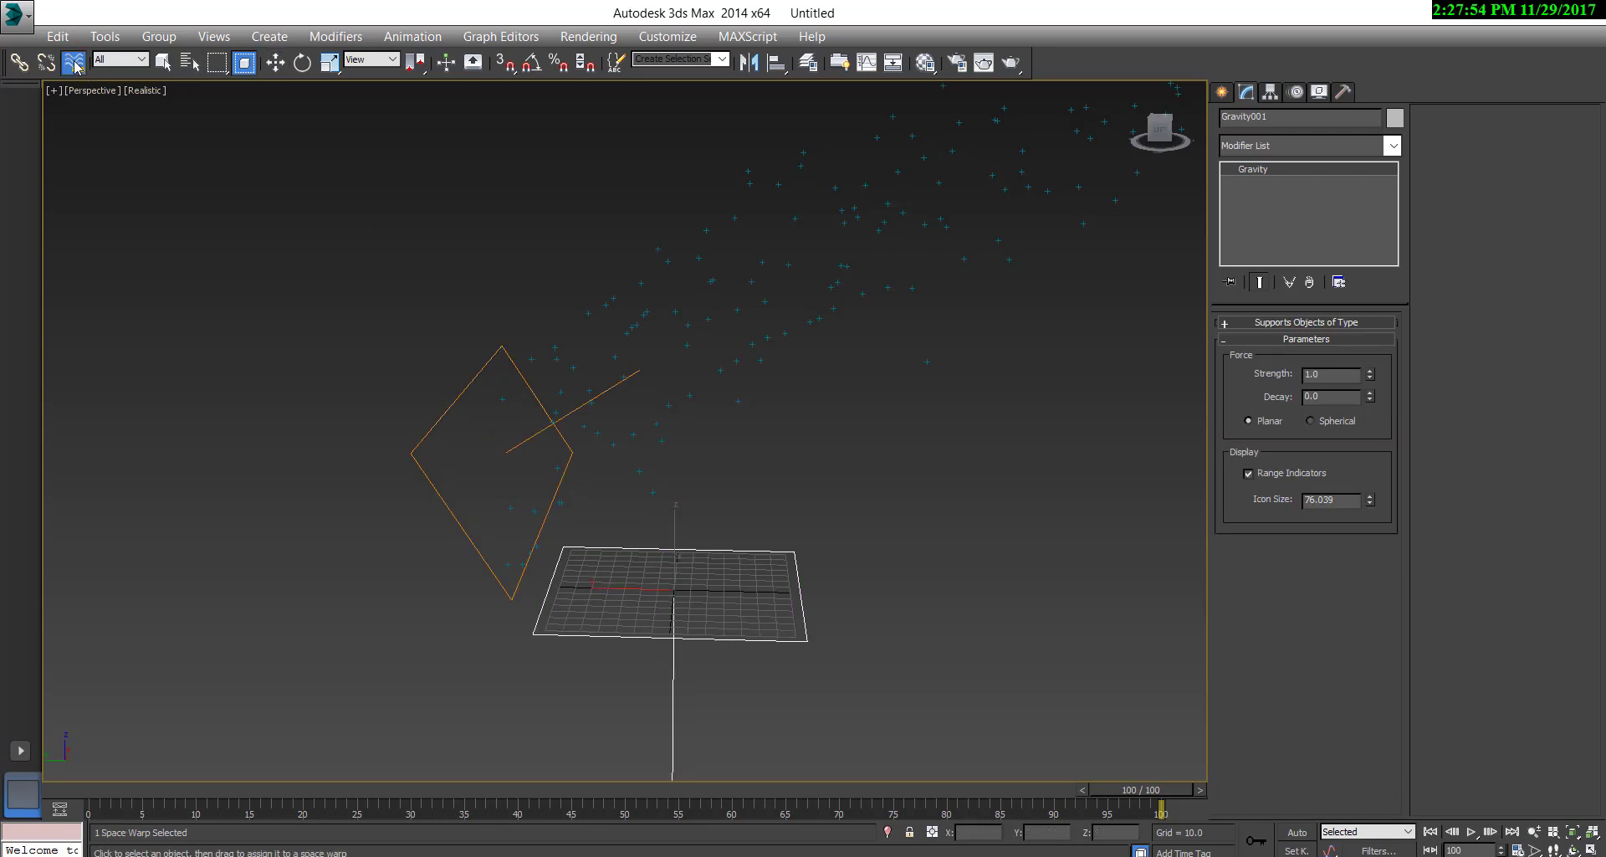
left_click_drag(682, 638, 634, 542)
left_click_drag(567, 444, 562, 425)
Reselect Spray001, toggle the Gravity Binding off and on, and raise the emitter to Z 224.487
left_click(275, 62)
left_click(408, 330)
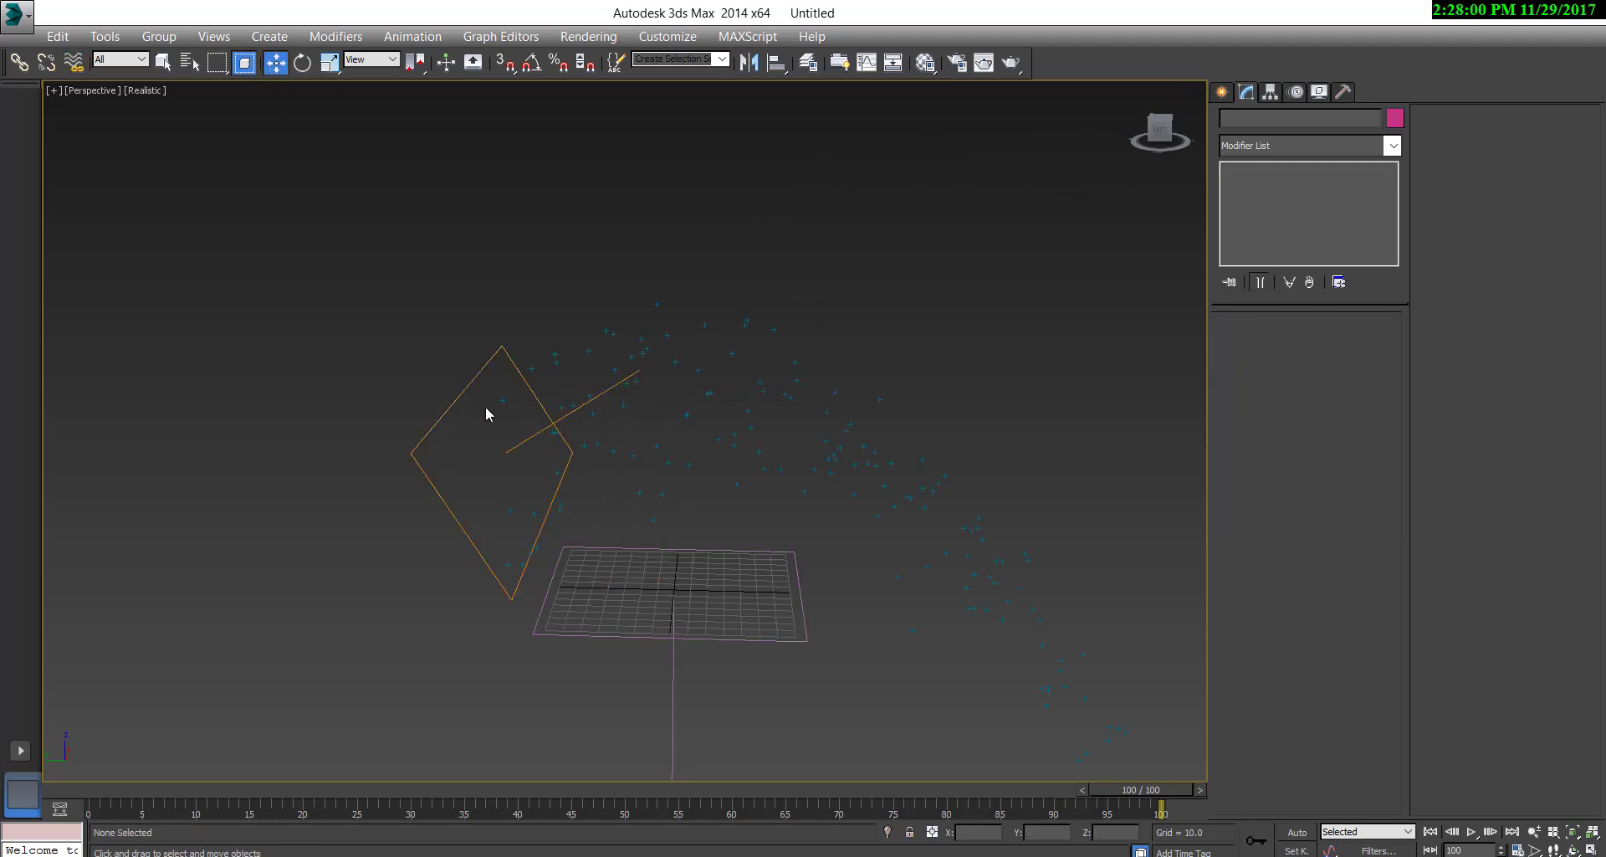
left_click(449, 414)
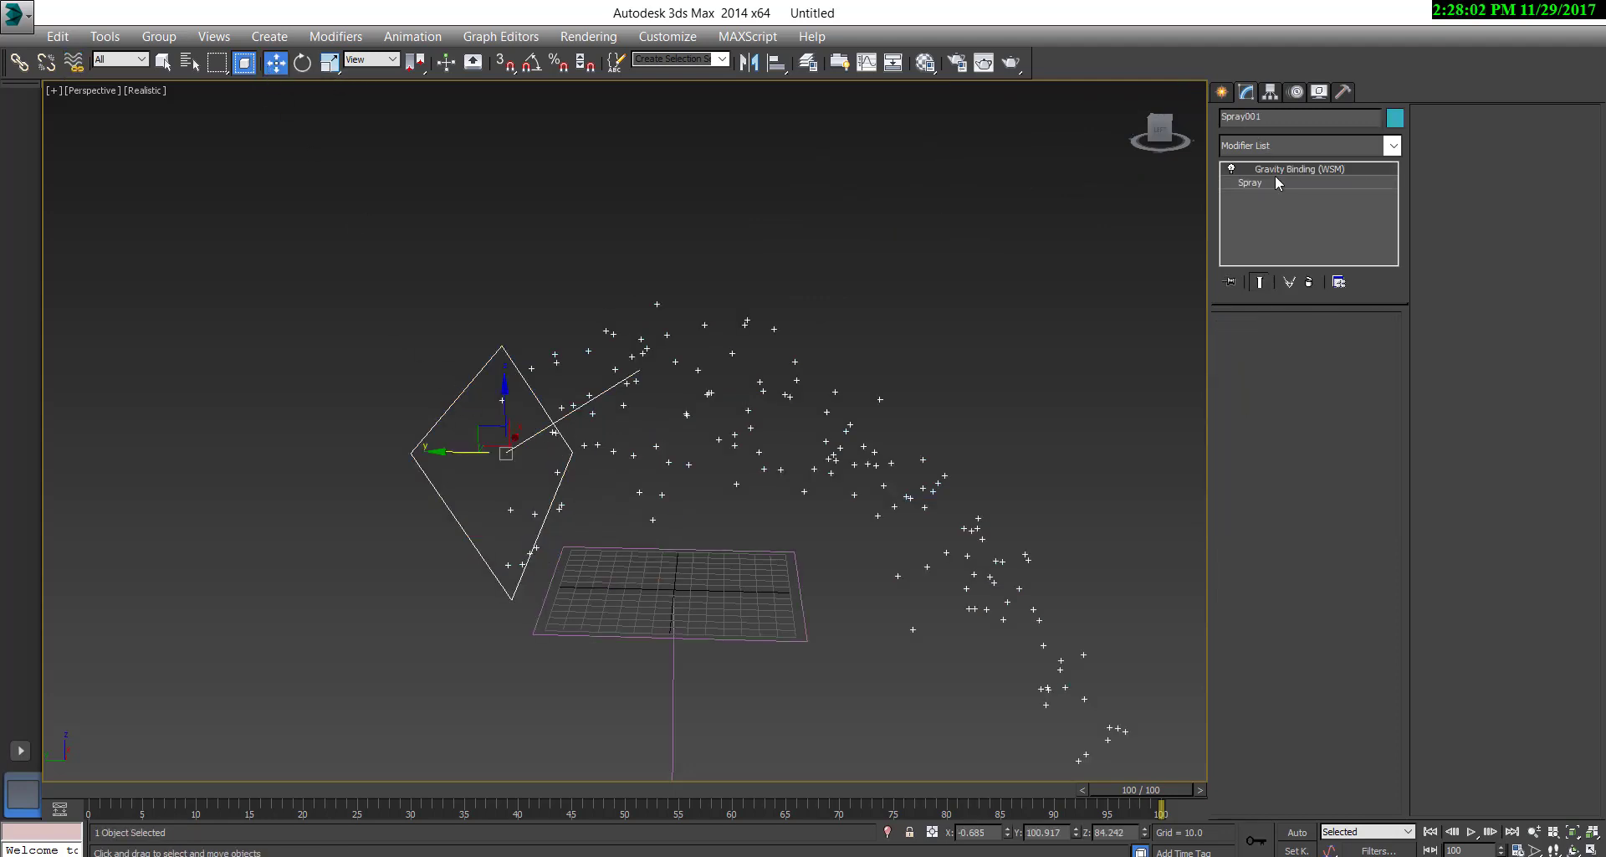
left_click(1231, 169)
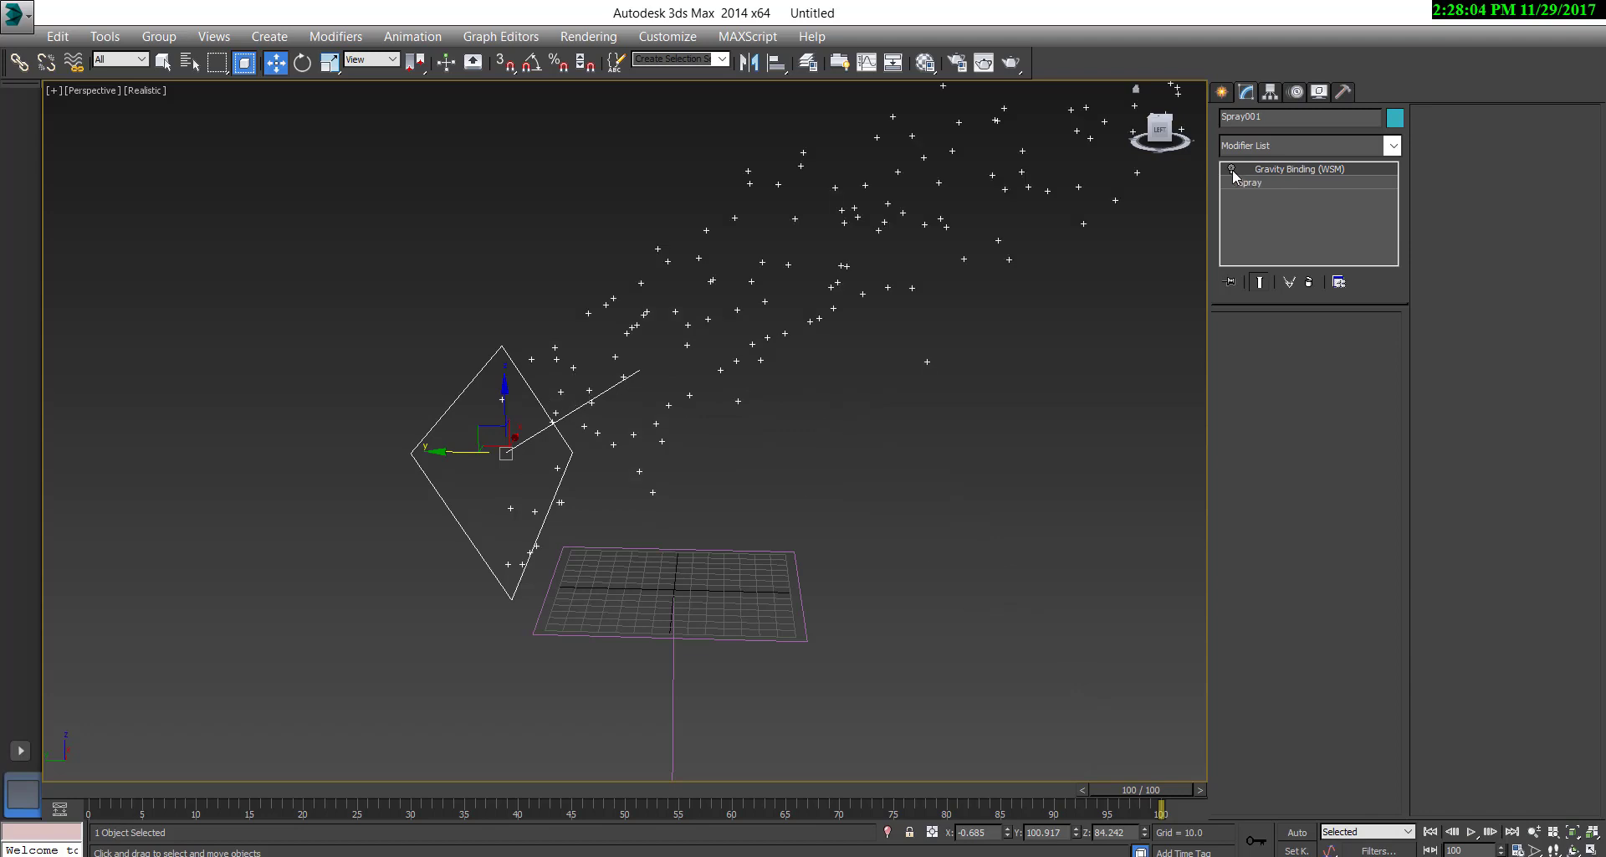
left_click(1232, 169)
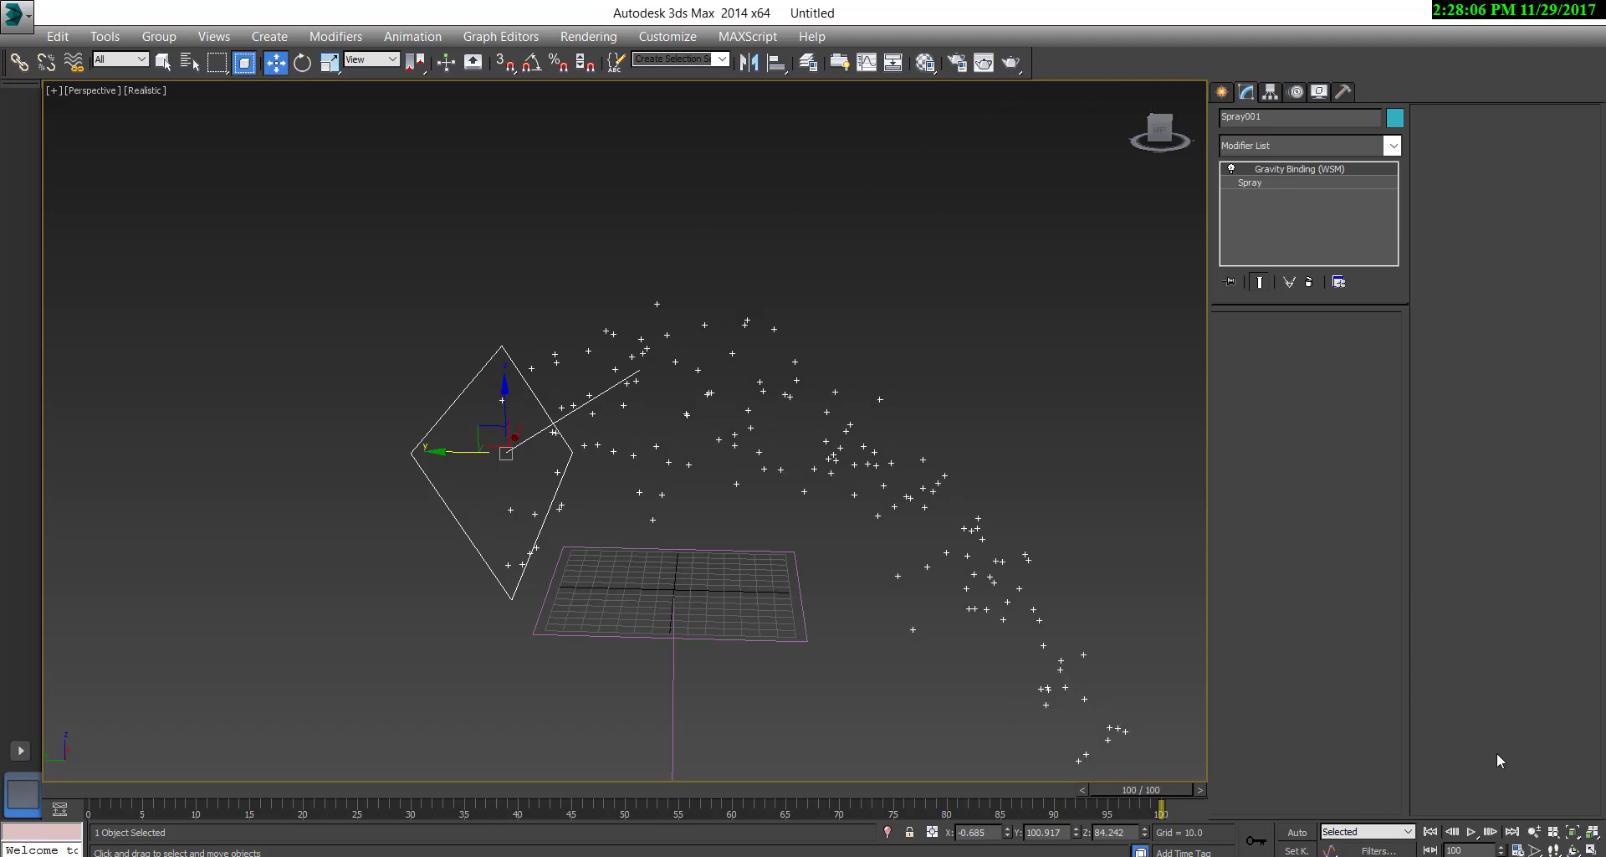
left_click_drag(454, 451, 449, 213)
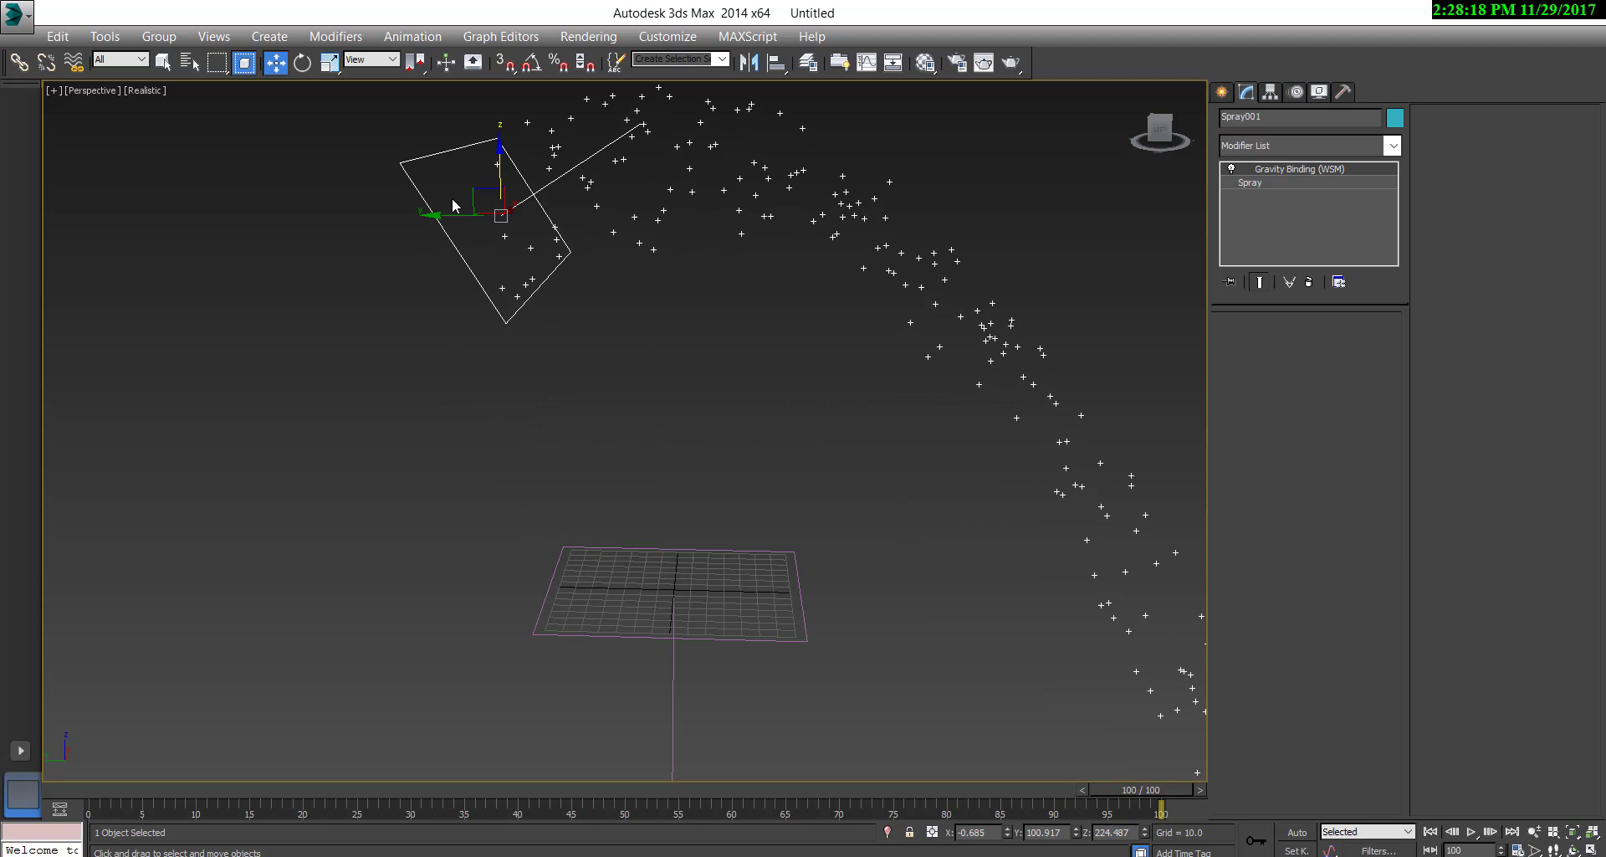
Tilt the Spray emitter upright, shift it left, and toggle gravity off and on to compare
key("e")
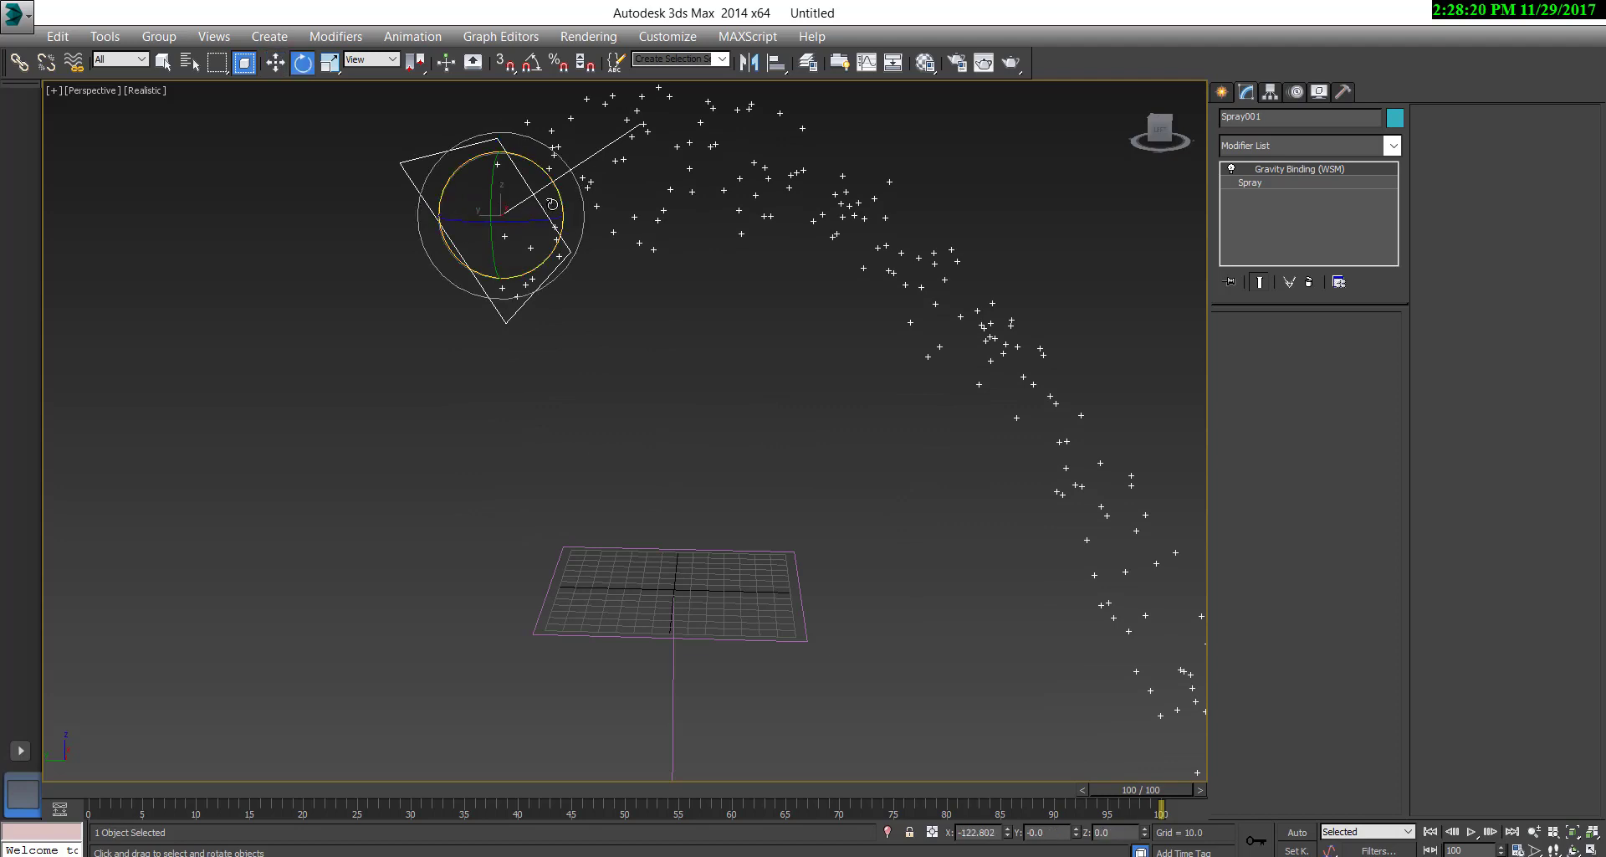
left_click_drag(555, 201, 578, 251)
key("w")
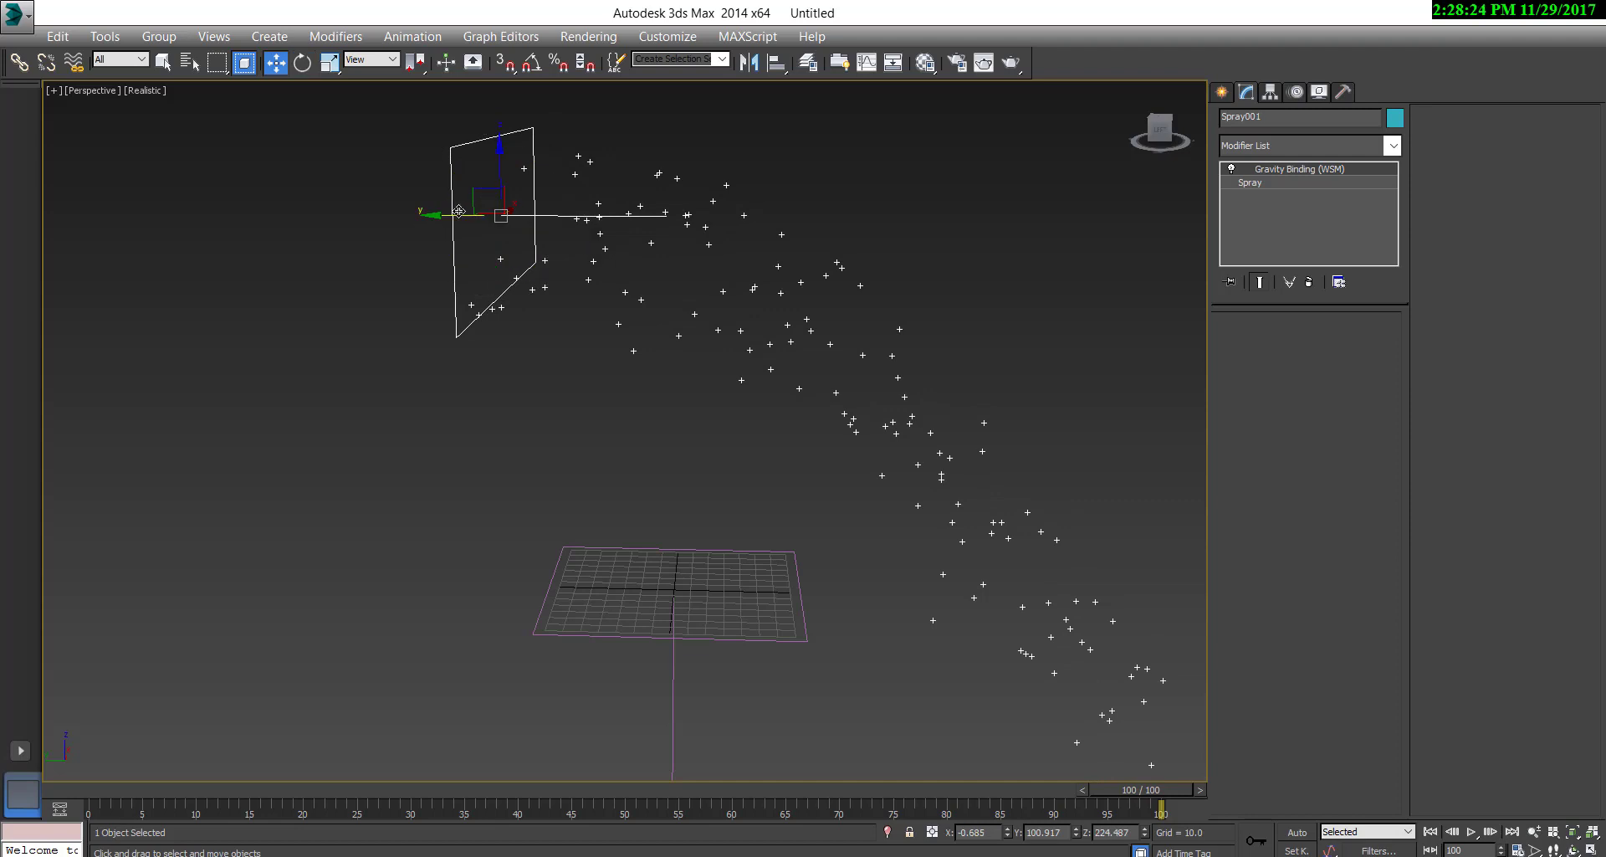
left_click_drag(451, 215, 314, 225)
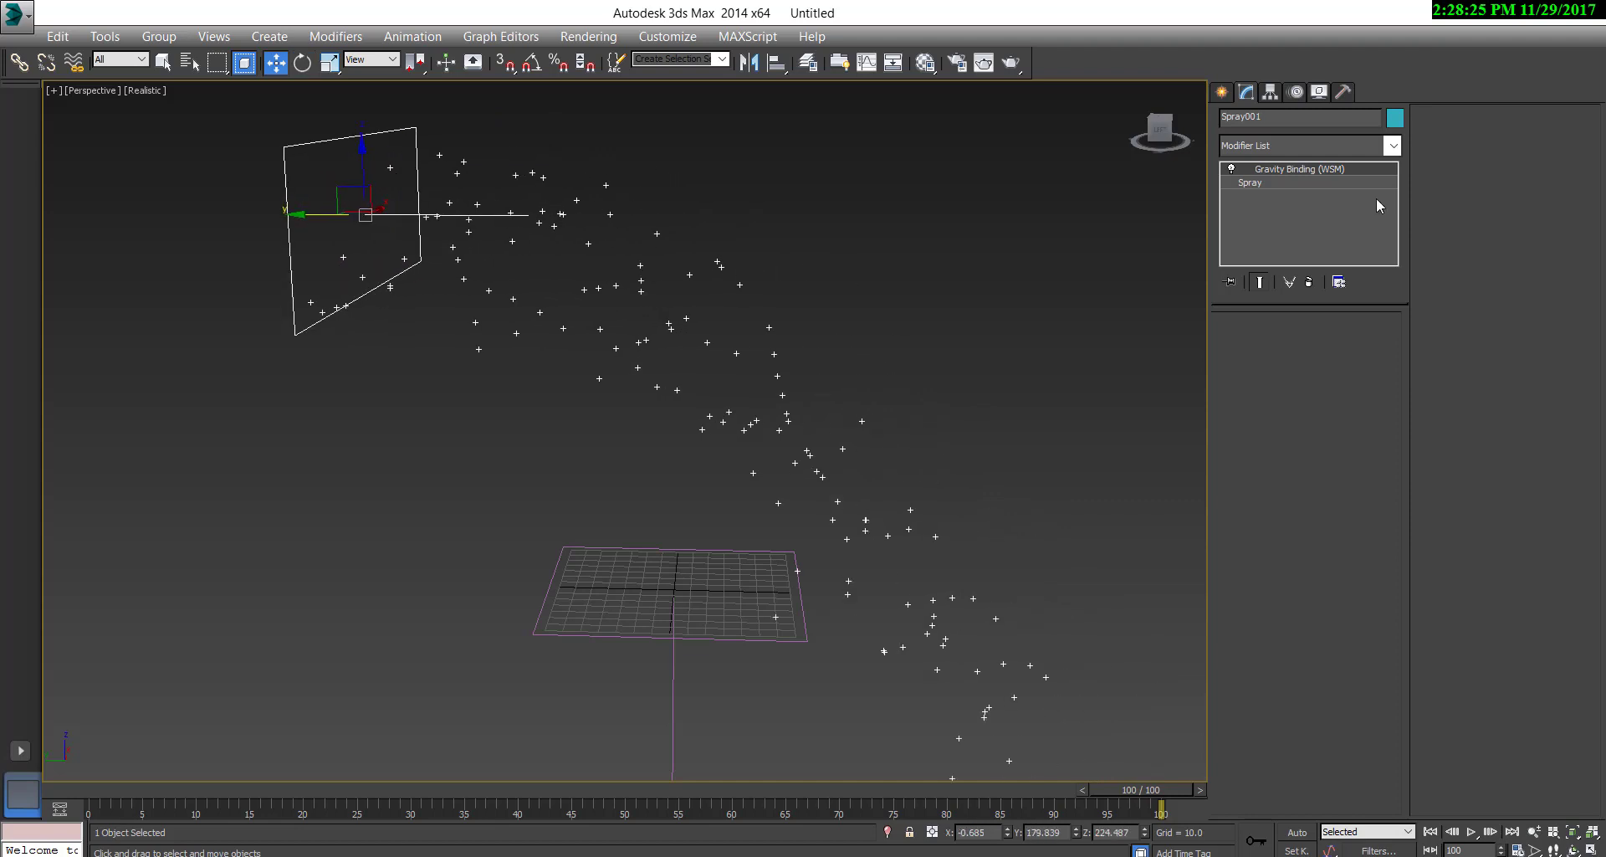
left_click(1231, 169)
left_click(1231, 169)
Set the spray's particle Speed to 10, trying 20 first, and play the animation
left_click(1261, 182)
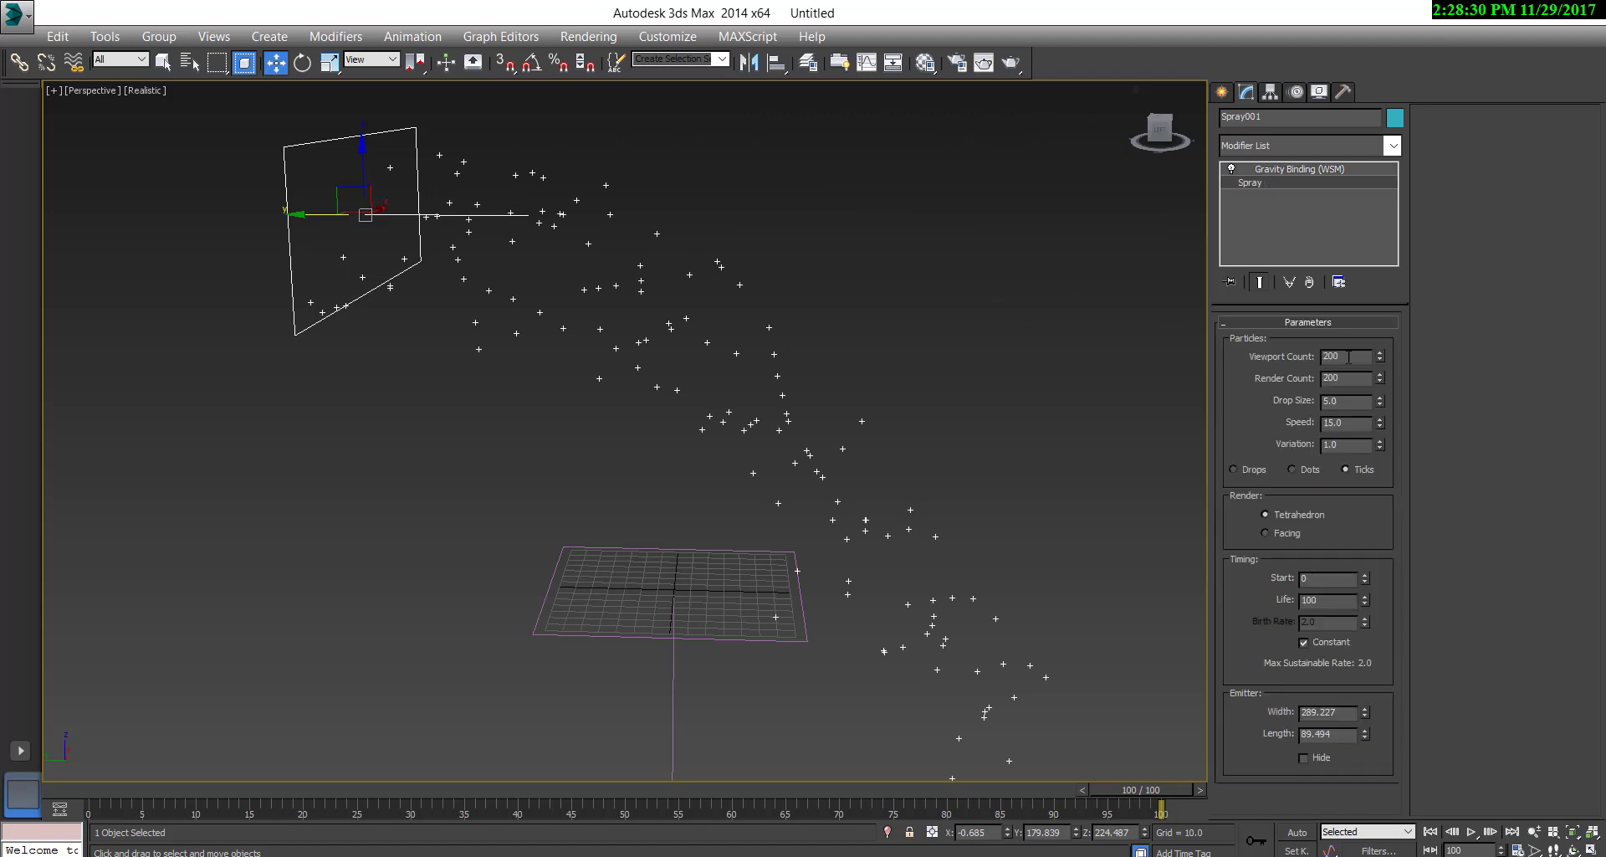
right_click(1380, 425)
double_click(1343, 423)
type("20")
key("Return")
type("10")
key("Return")
left_click(1471, 833)
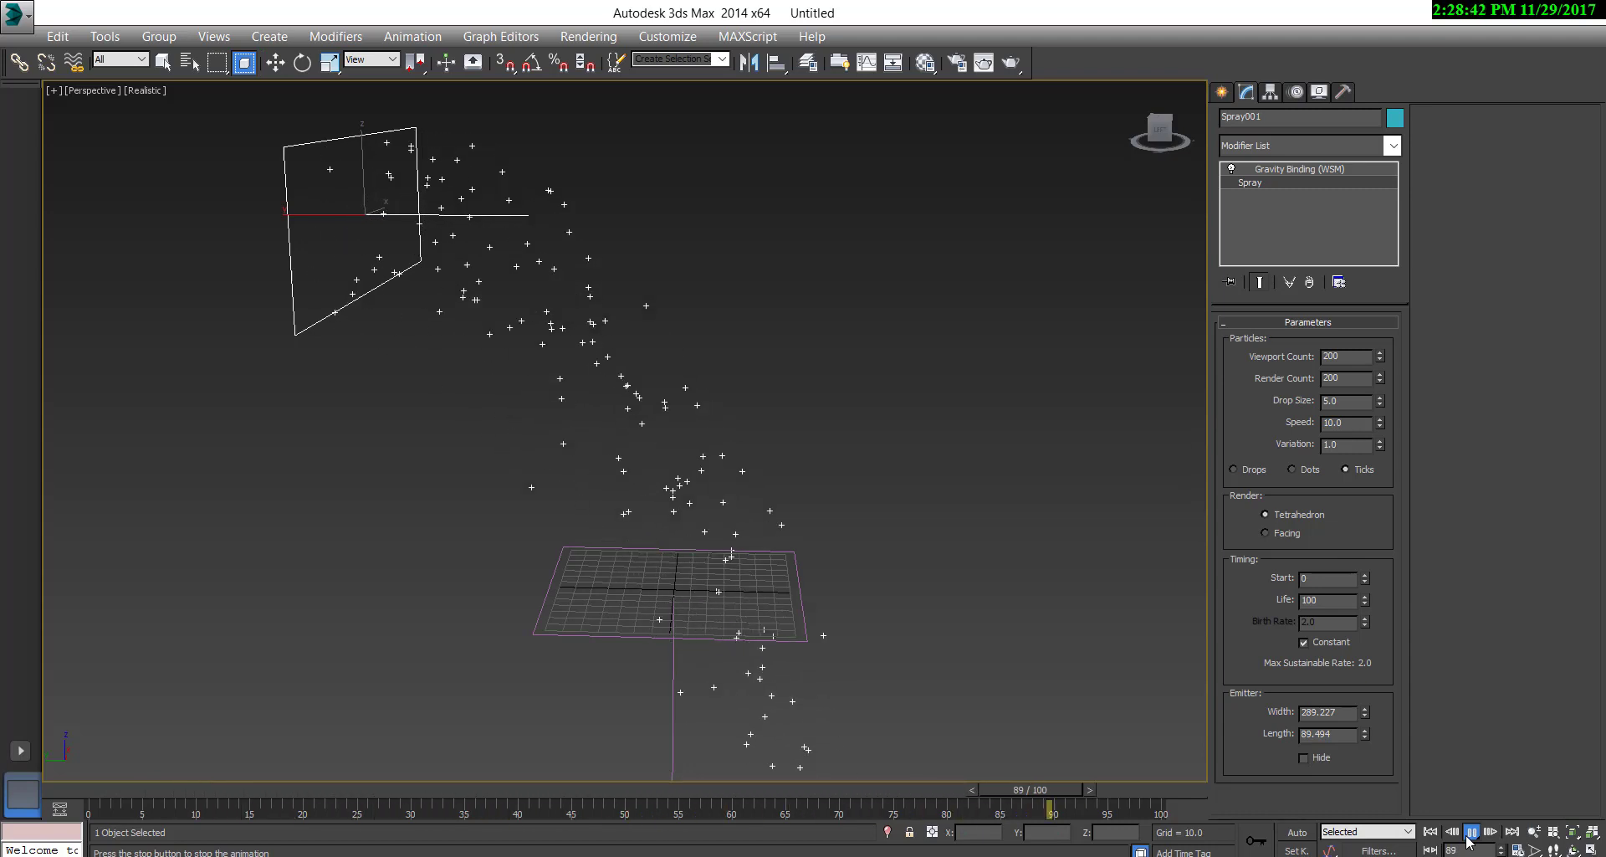
Create a Wind force space warp in the viewport
left_click(1222, 93)
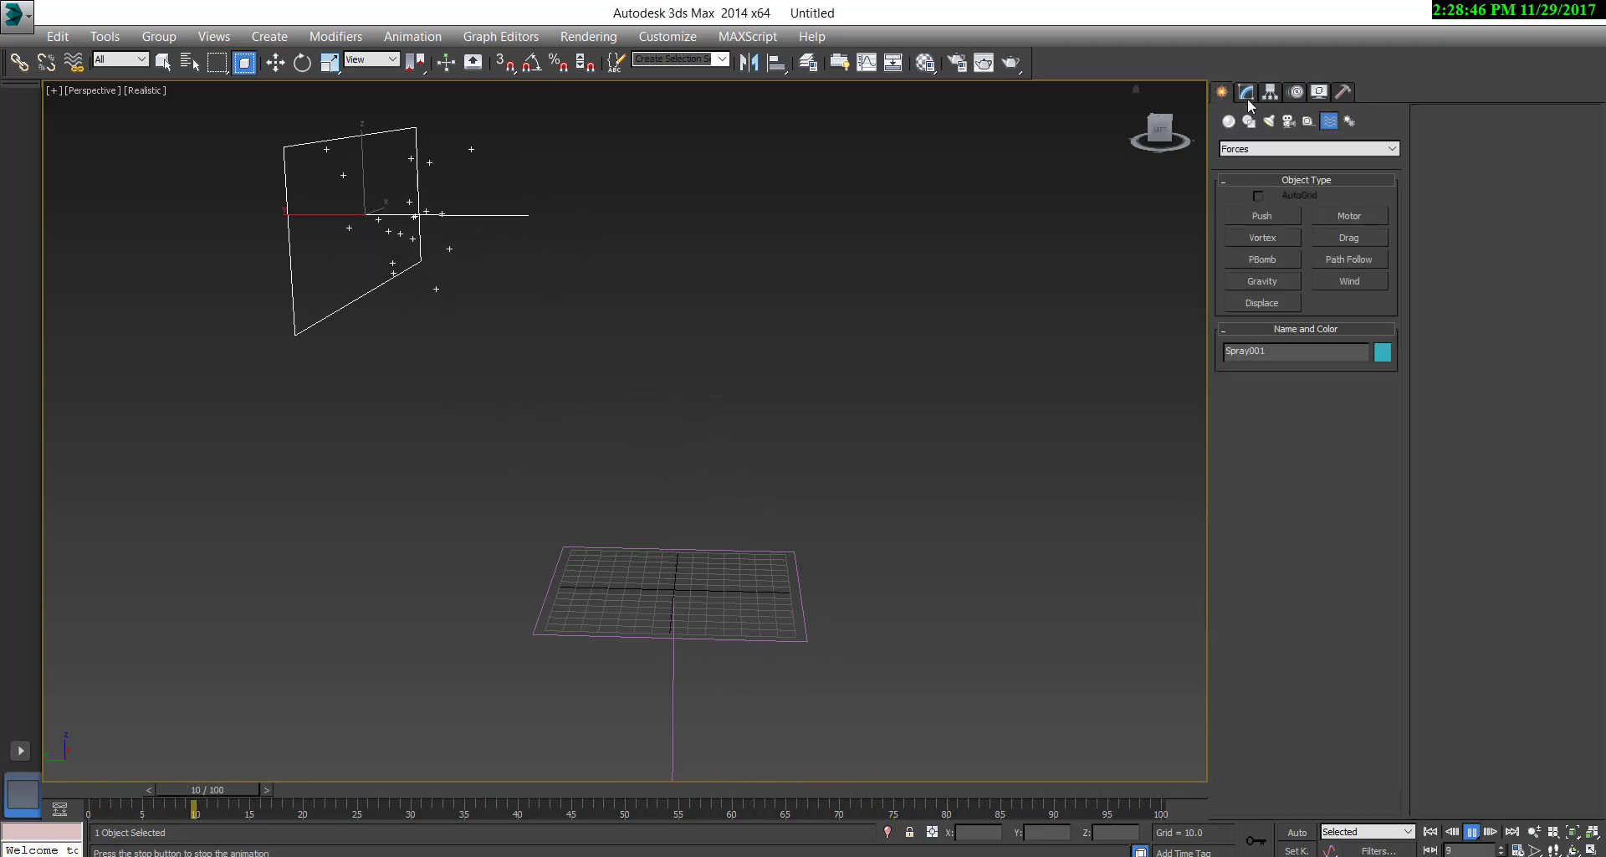
left_click(1329, 122)
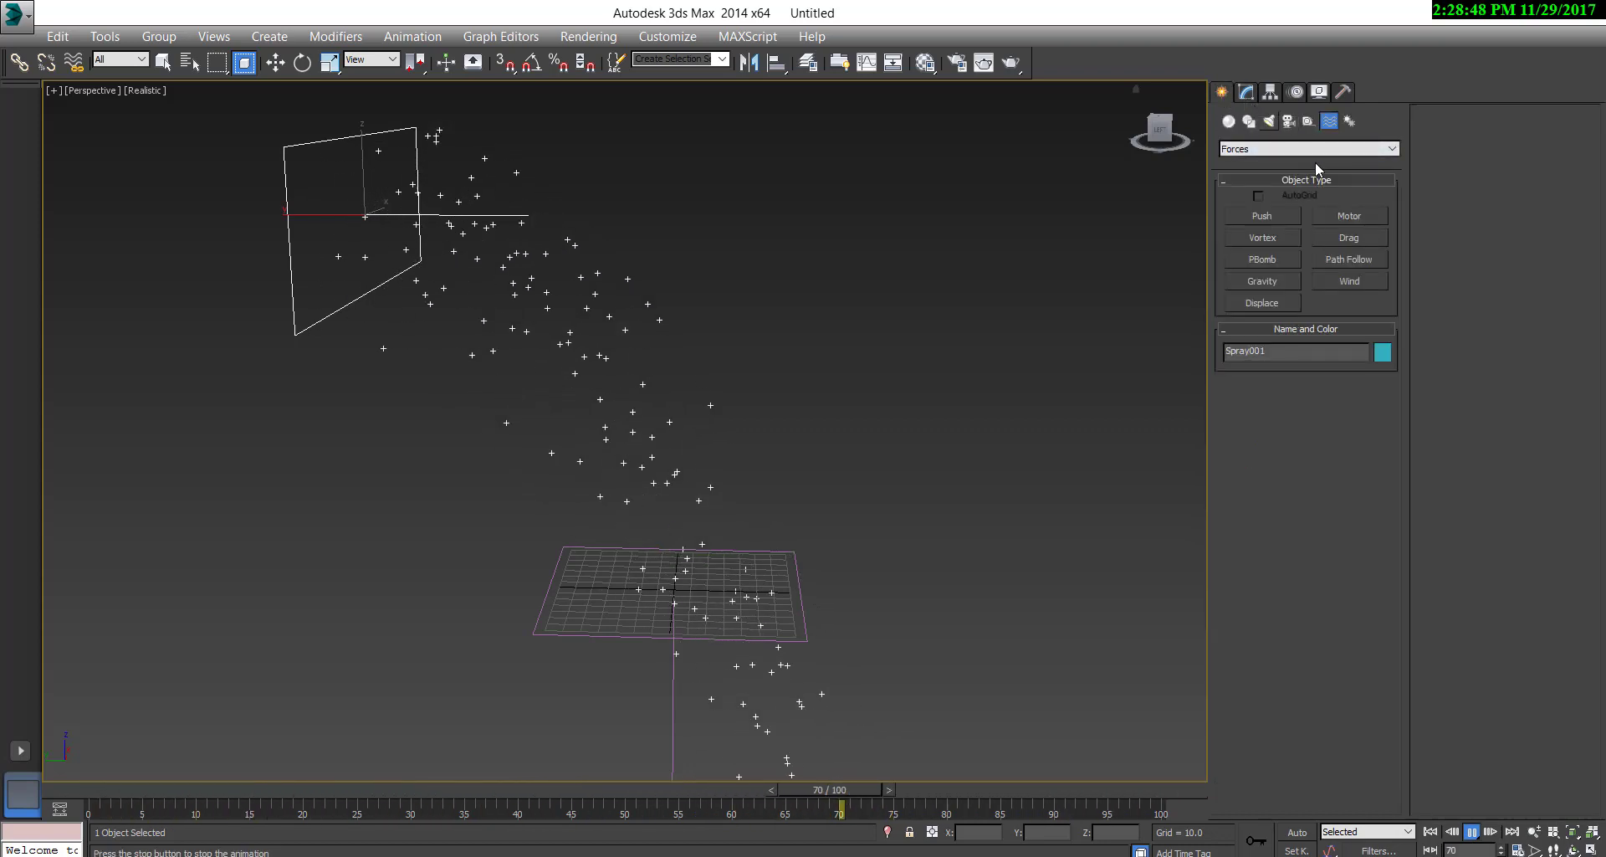
left_click(1324, 277)
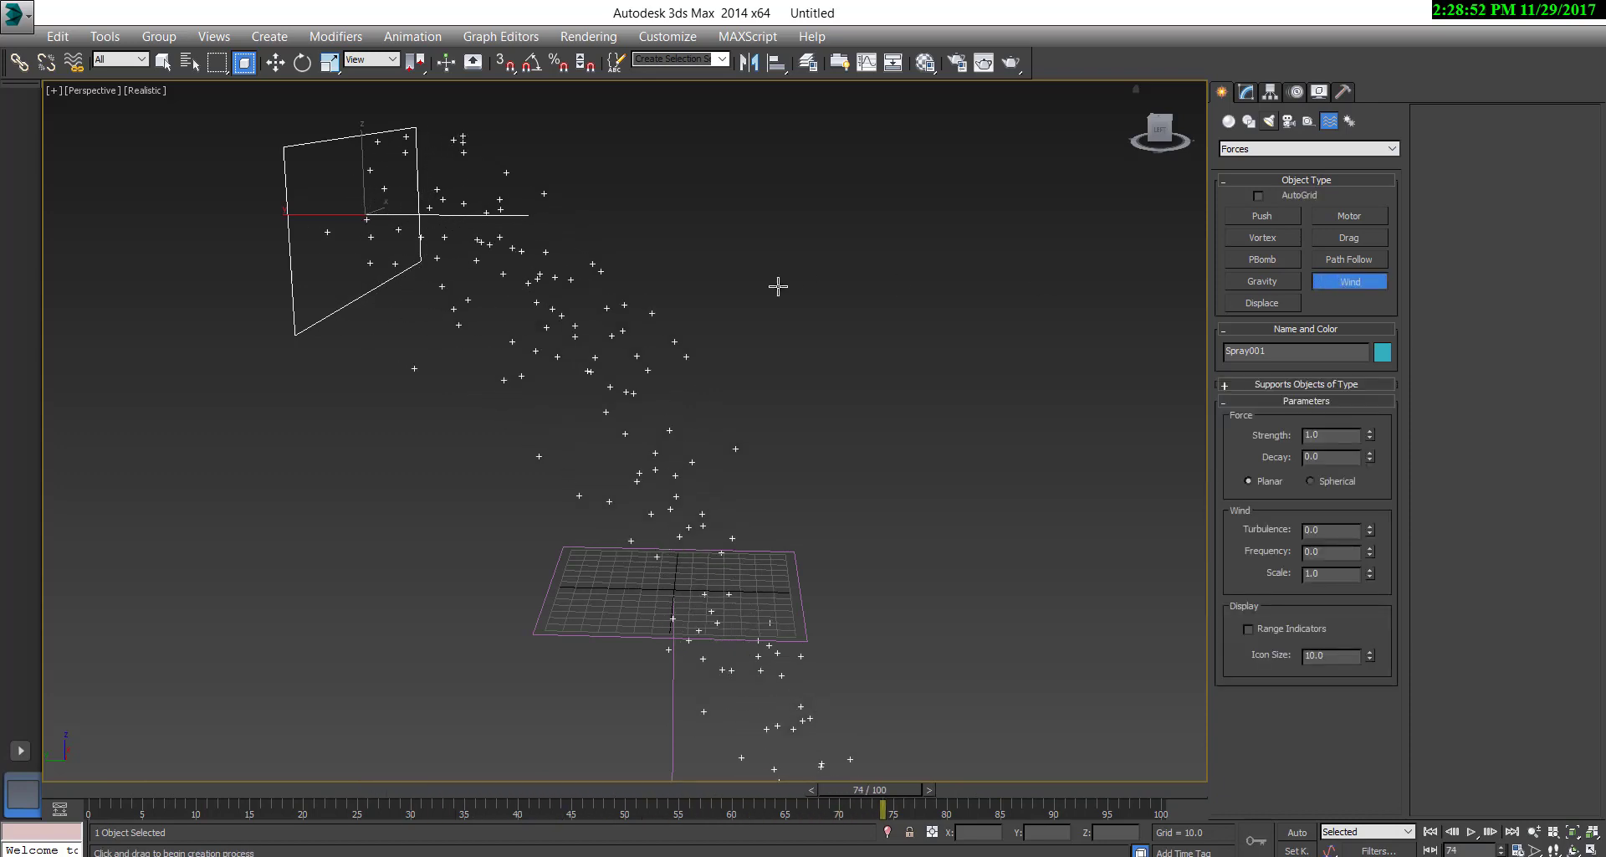
mouse_move(771, 249)
left_mouse_down()
mouse_move(848, 323)
mouse_move(763, 251)
mouse_move(768, 265)
left_mouse_up()
Move Wind001 down and left below the emitter, tilting it toward the particle stream
left_click(275, 62)
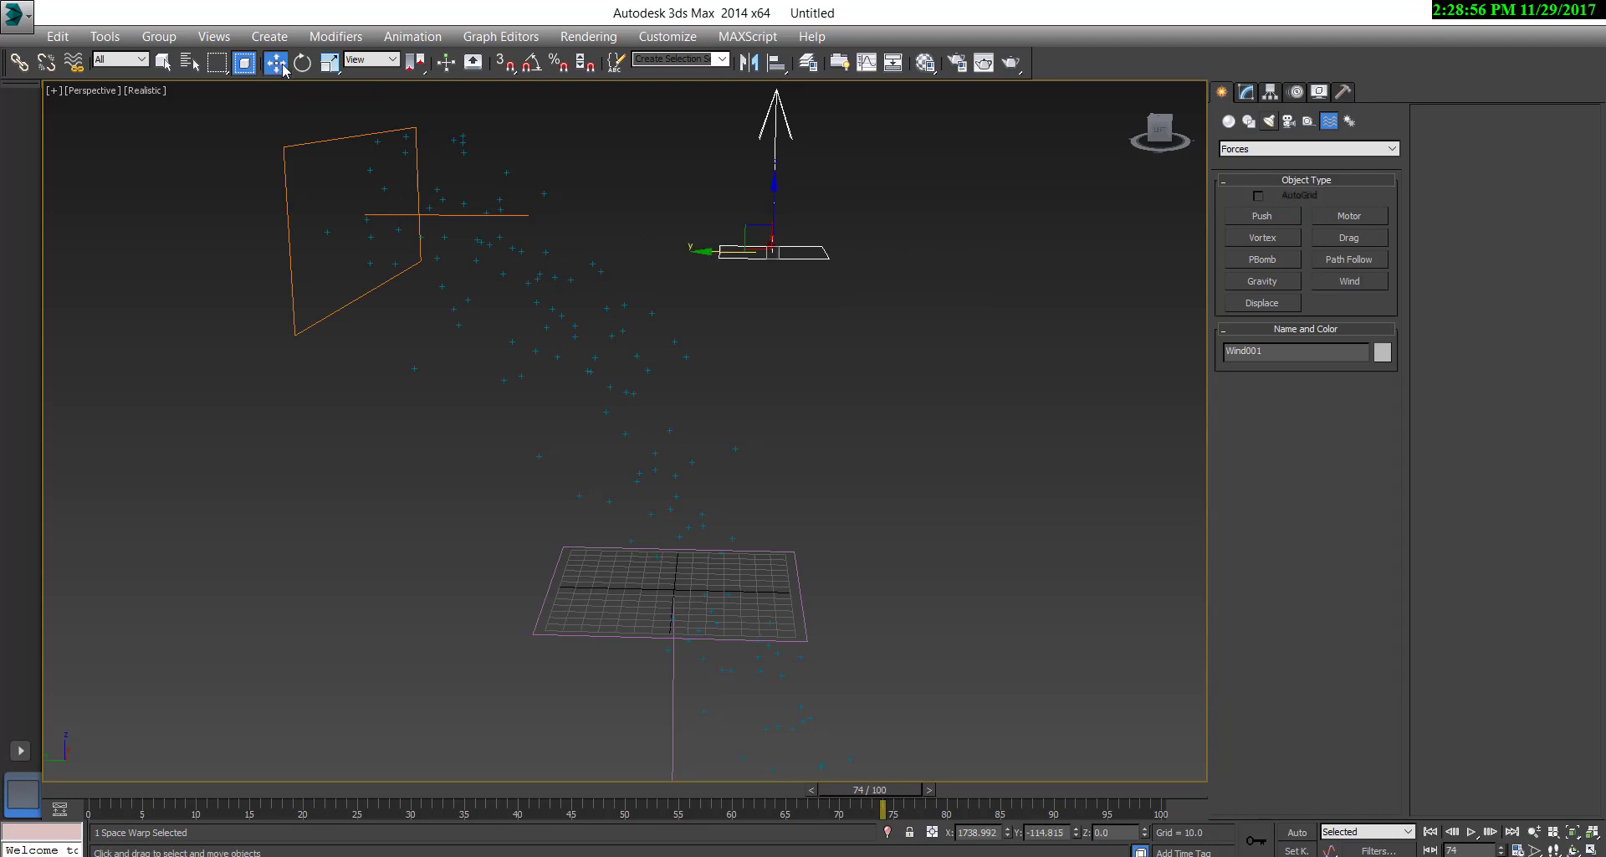
left_click_drag(771, 214, 304, 499)
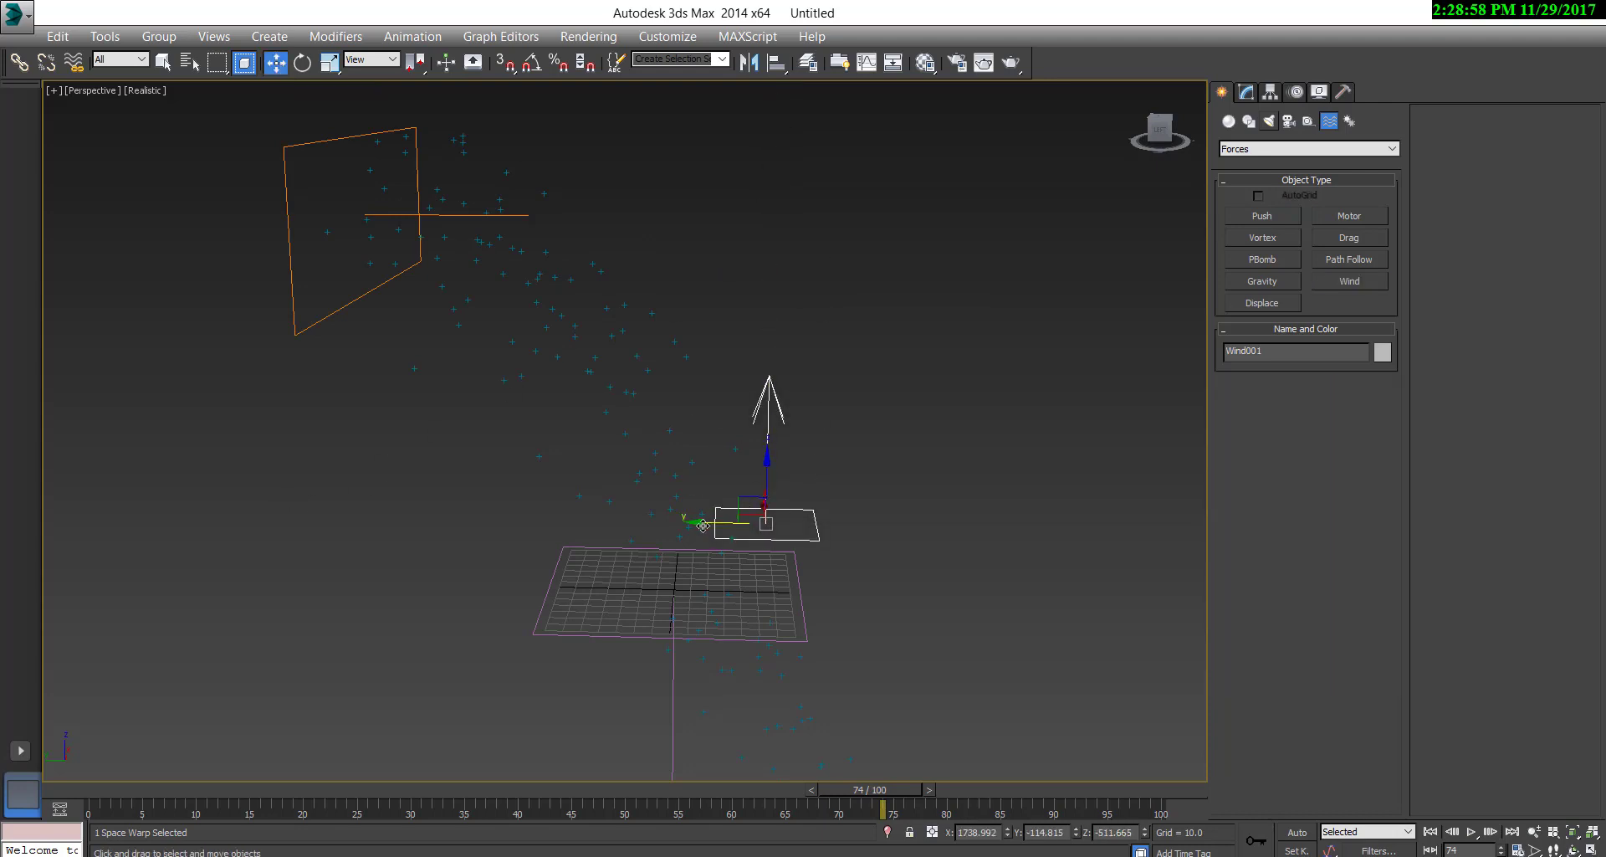
left_click_drag(759, 504, 337, 564)
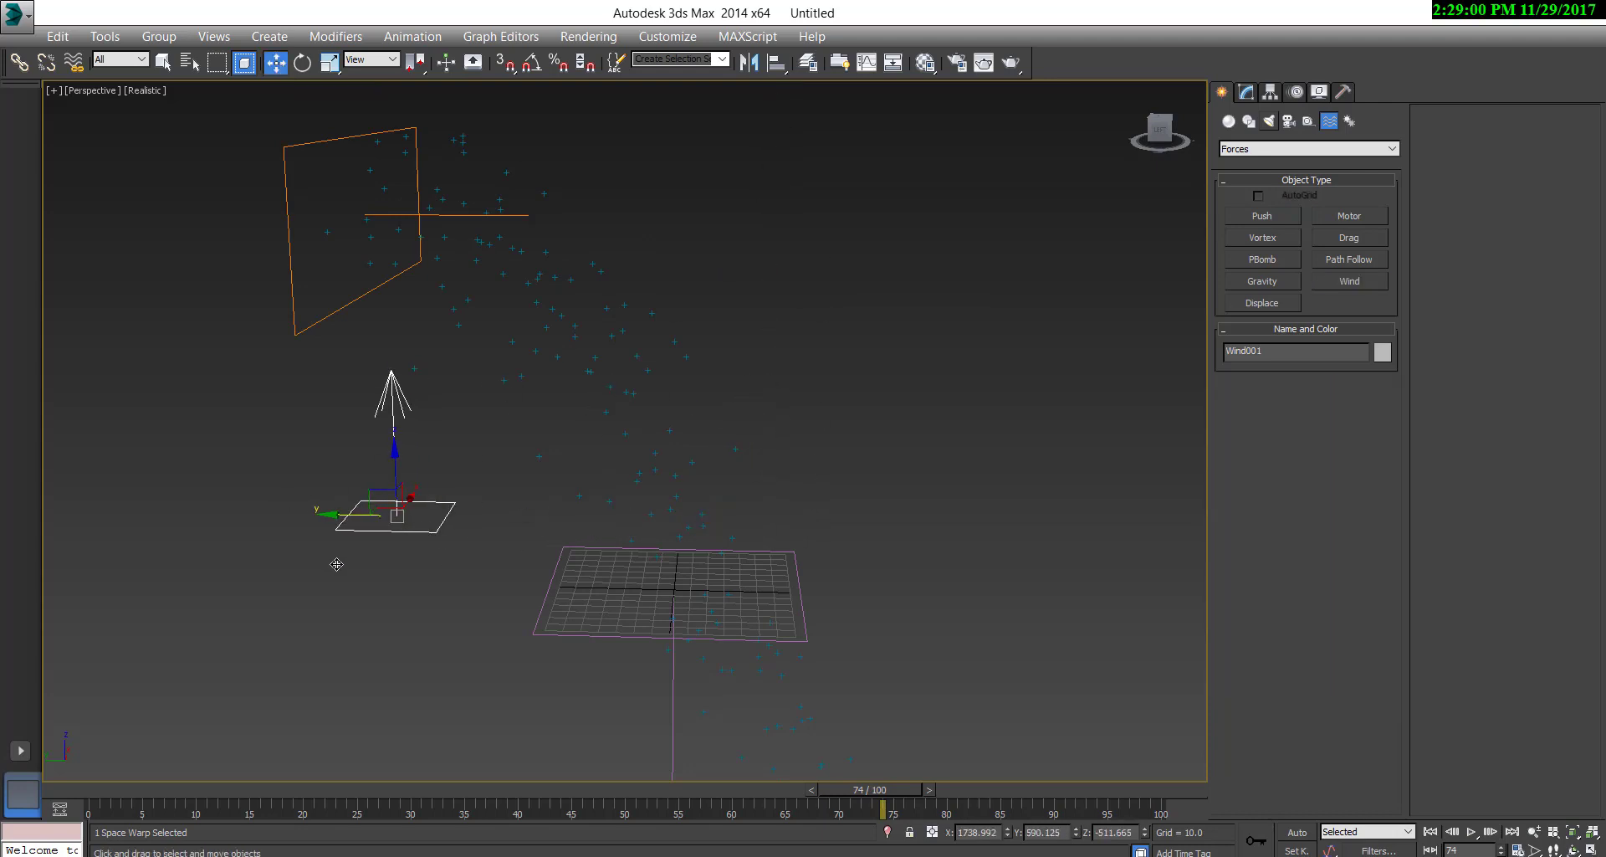
key("e")
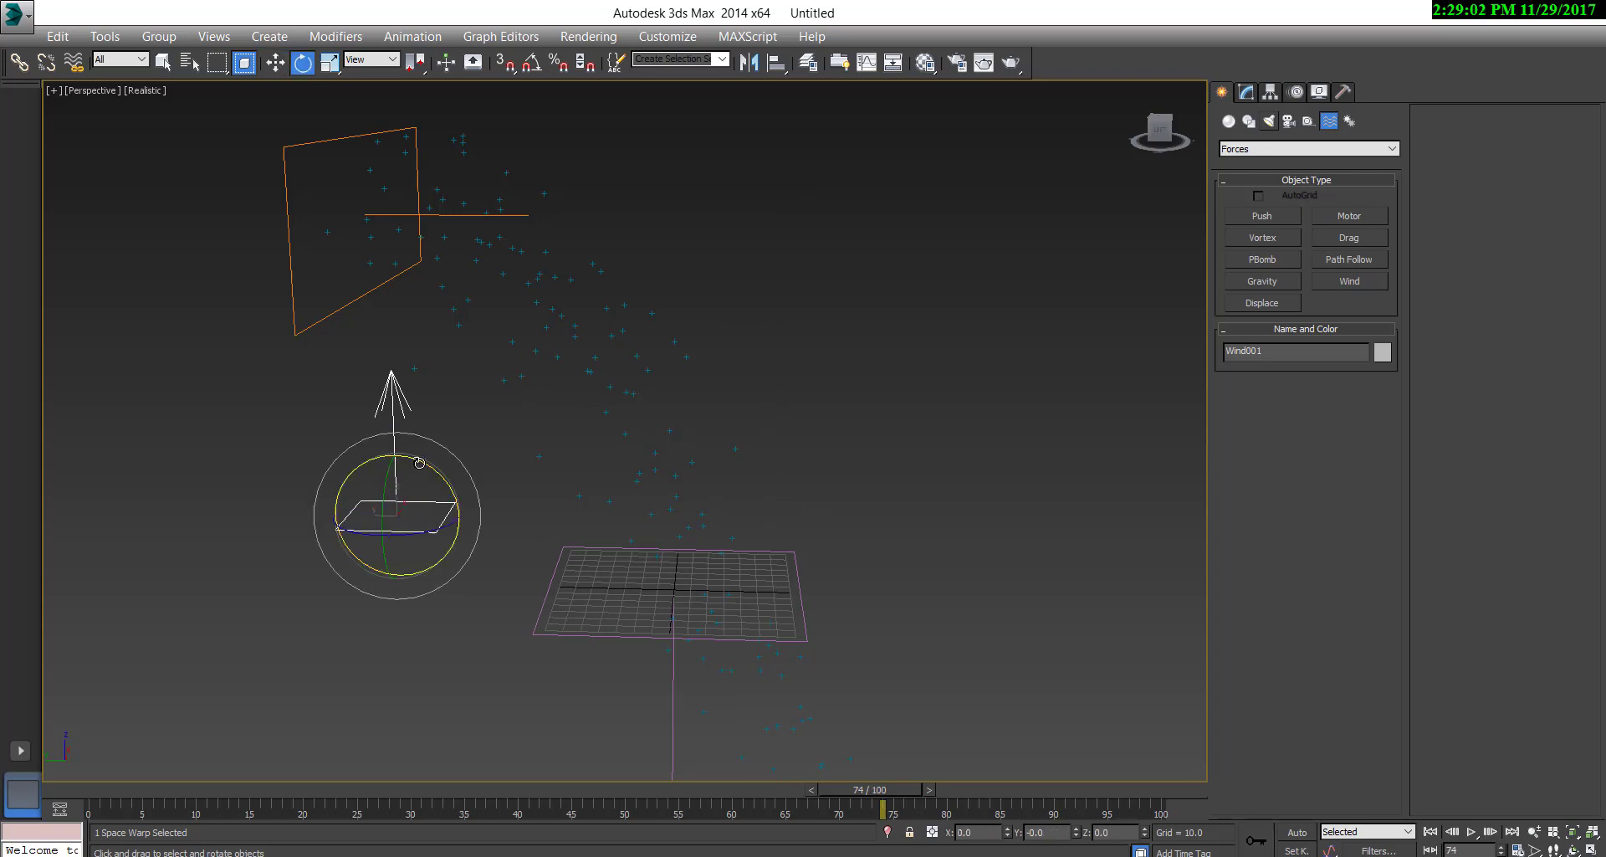
left_click_drag(423, 464, 502, 478)
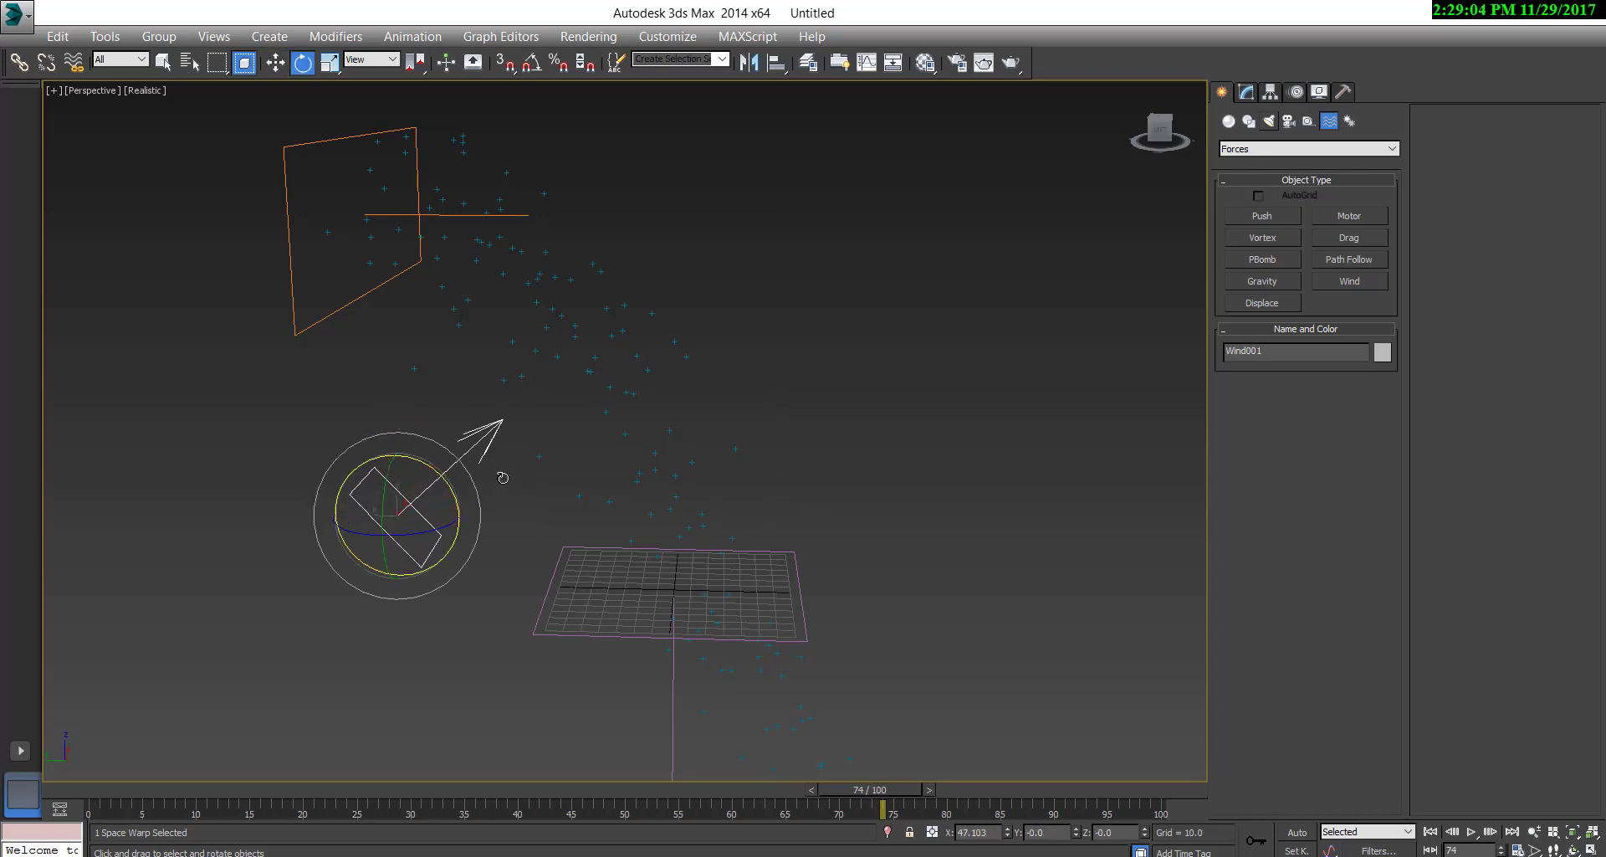
Bind the Spray emitter to Wind001 with Bind to Space Warp
key("w")
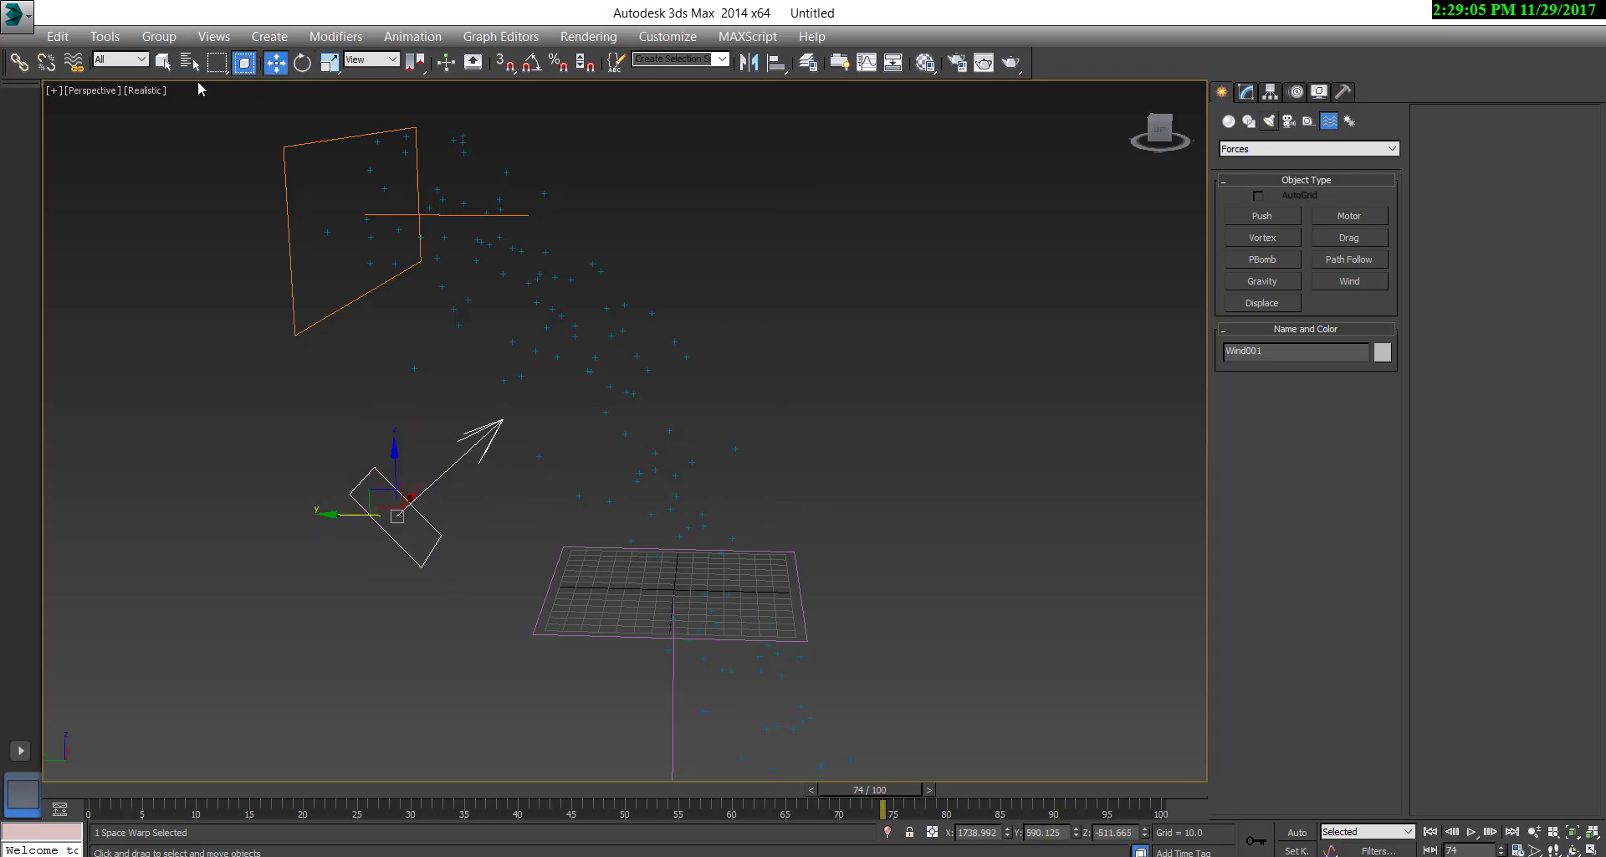
left_click(73, 62)
left_click_drag(364, 507, 424, 225)
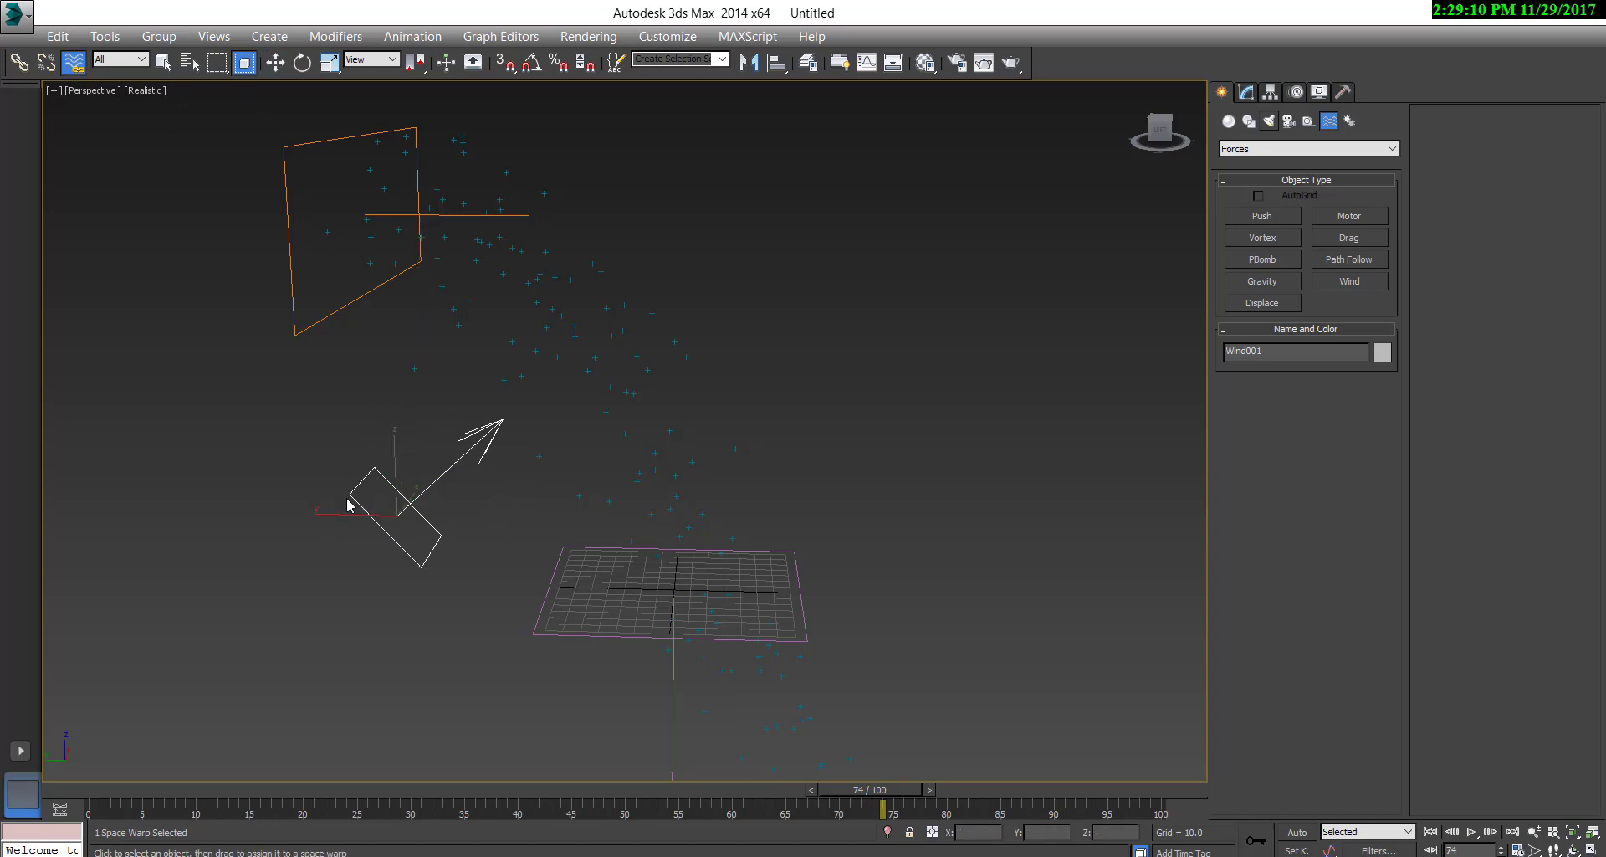
left_click_drag(362, 474, 419, 215)
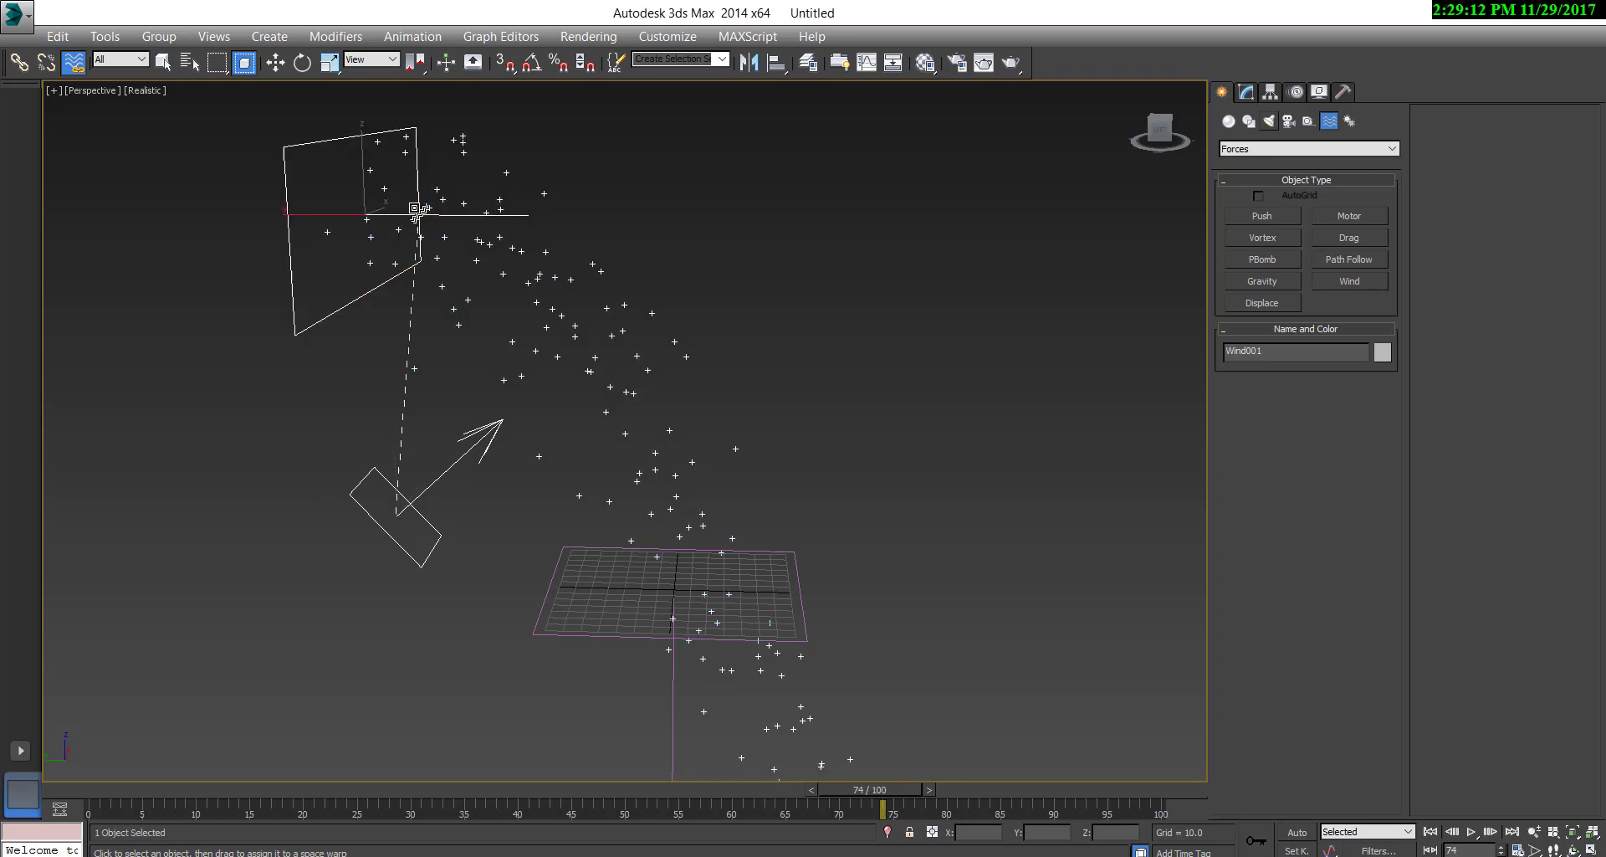
left_click(281, 63)
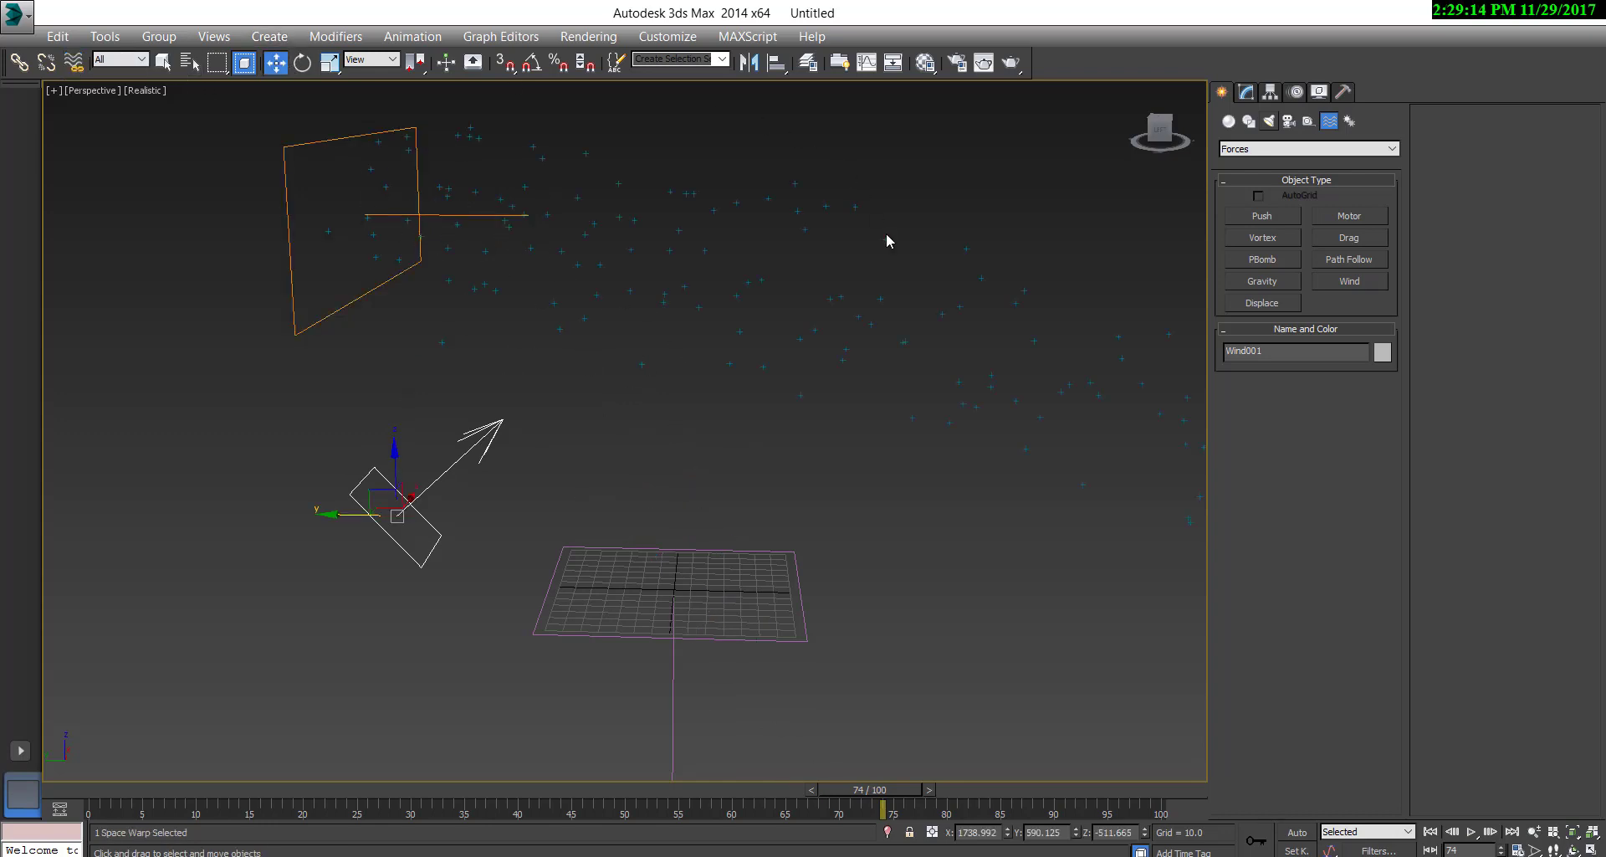
Select Spray001 and switch its Wind Binding off in the modifier stack
left_click(1246, 94)
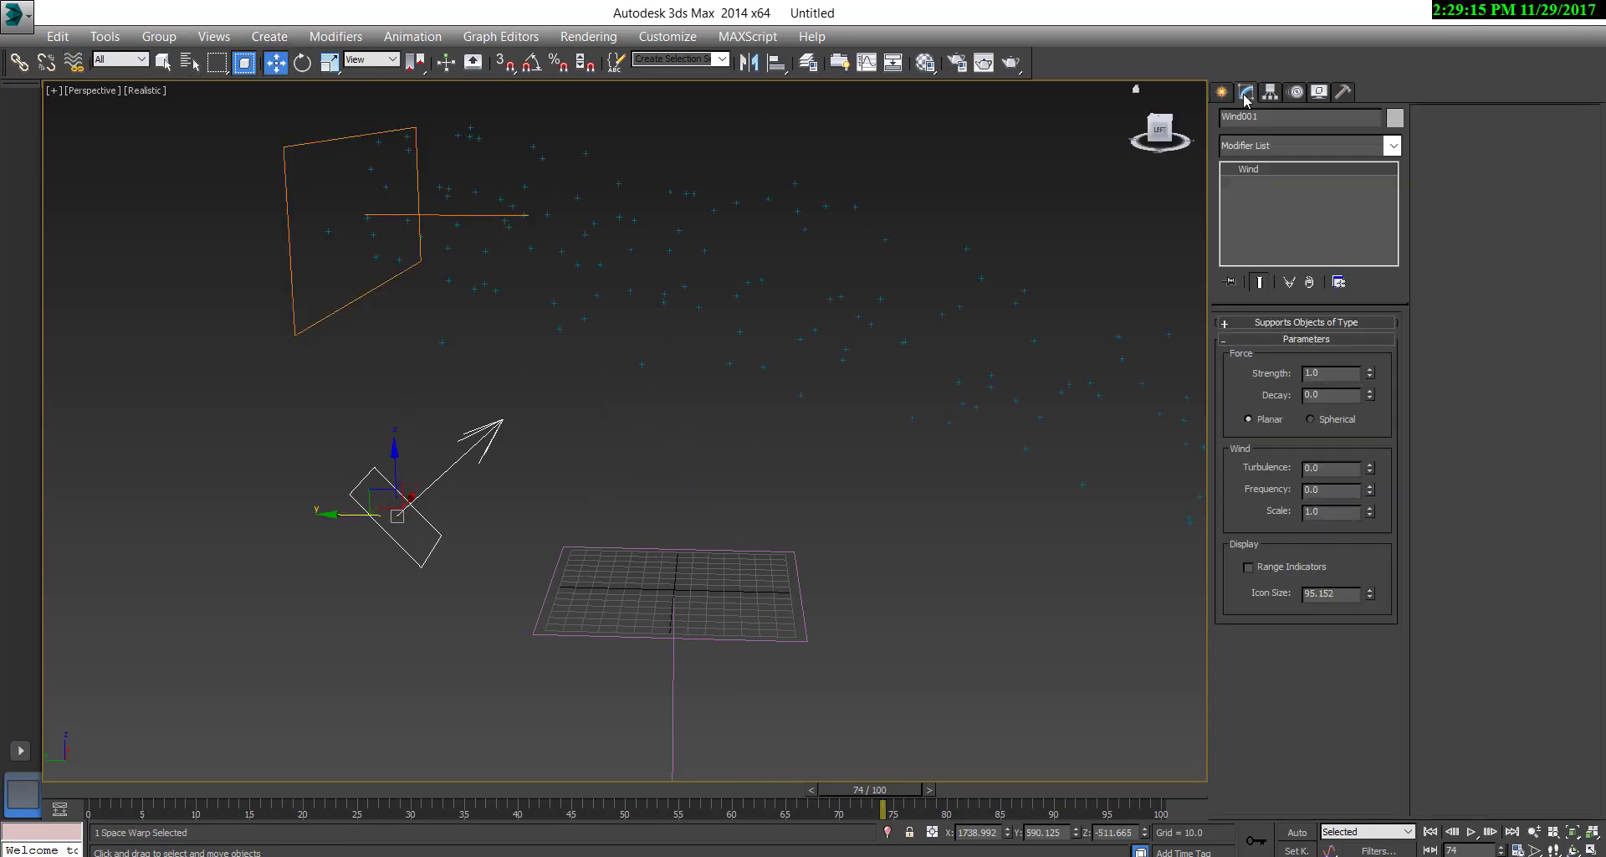
left_click(600, 264)
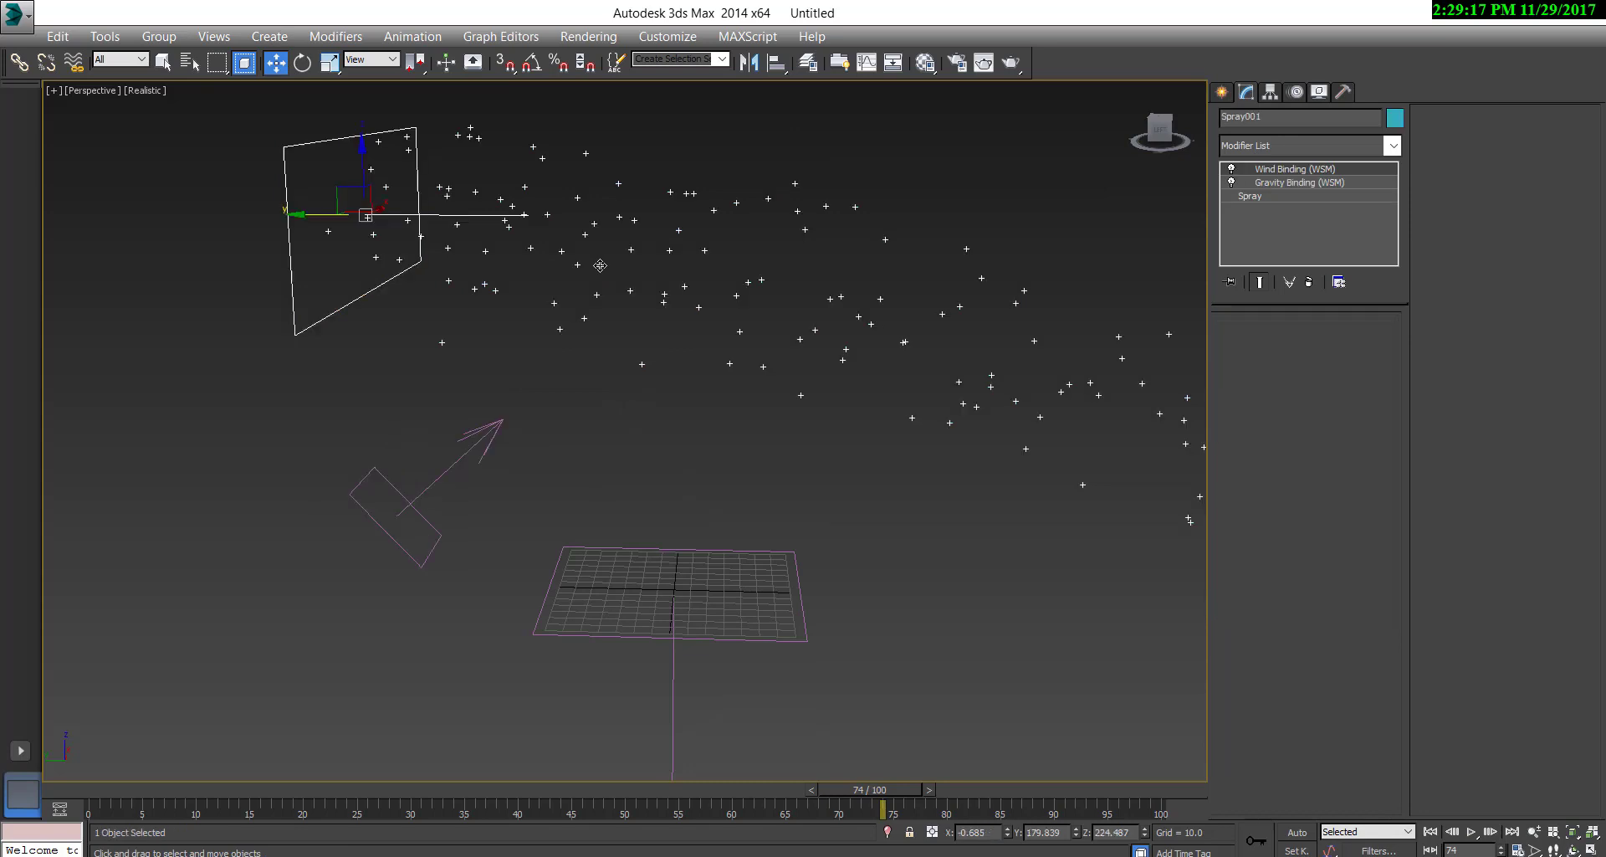
left_click(1232, 171)
Re-enable the Wind Binding and make Wind001 spherical with Strength 1.0, viewed at frame 67
left_click(1231, 169)
left_click_drag(220, 812, 800, 720)
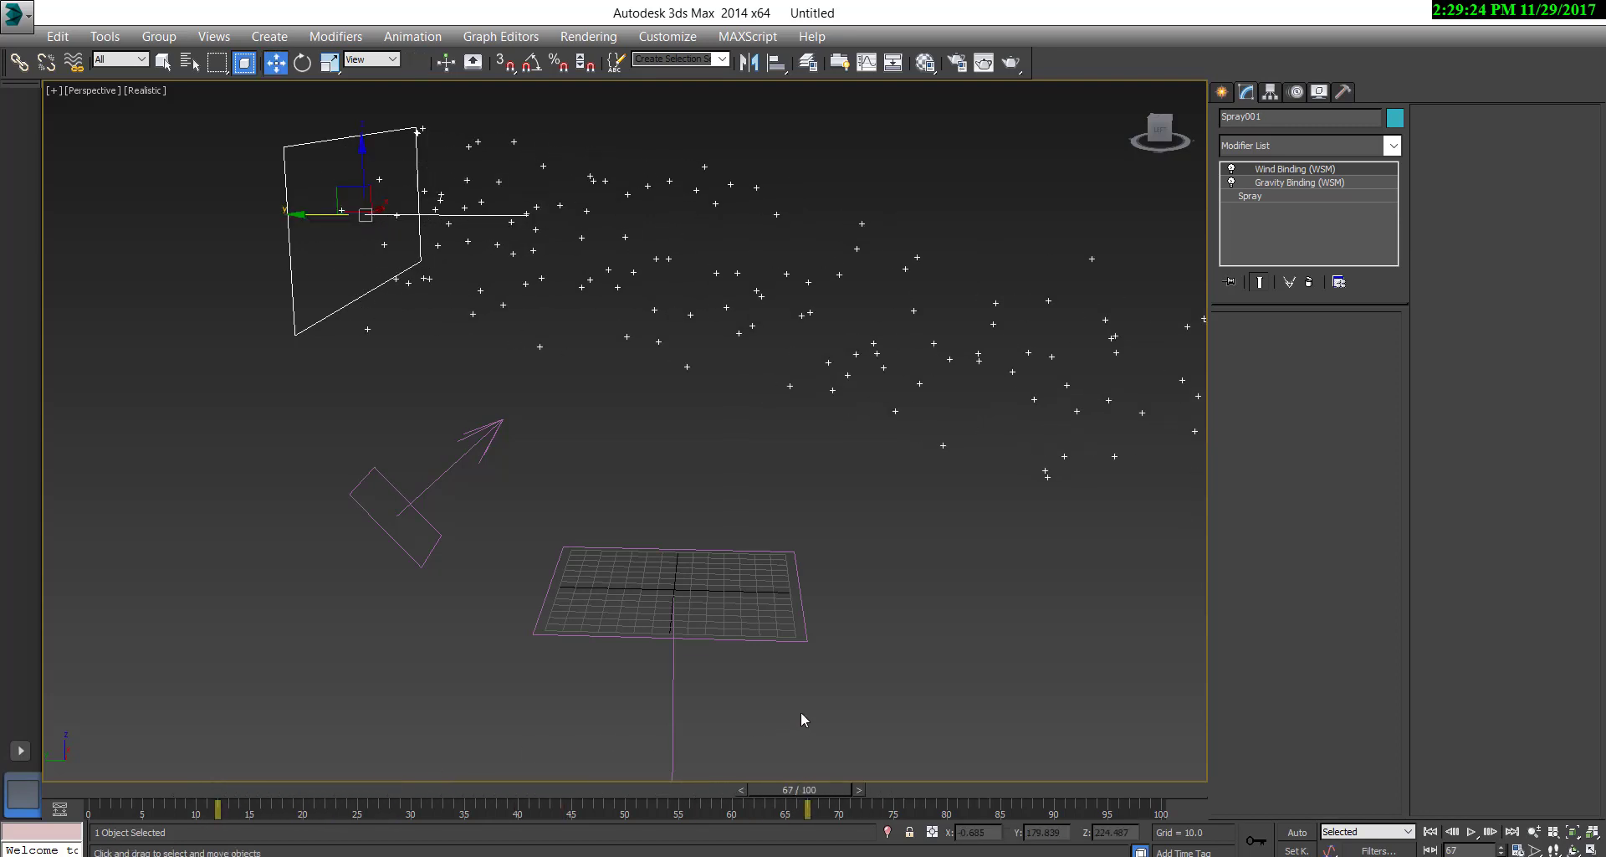
left_click(418, 481)
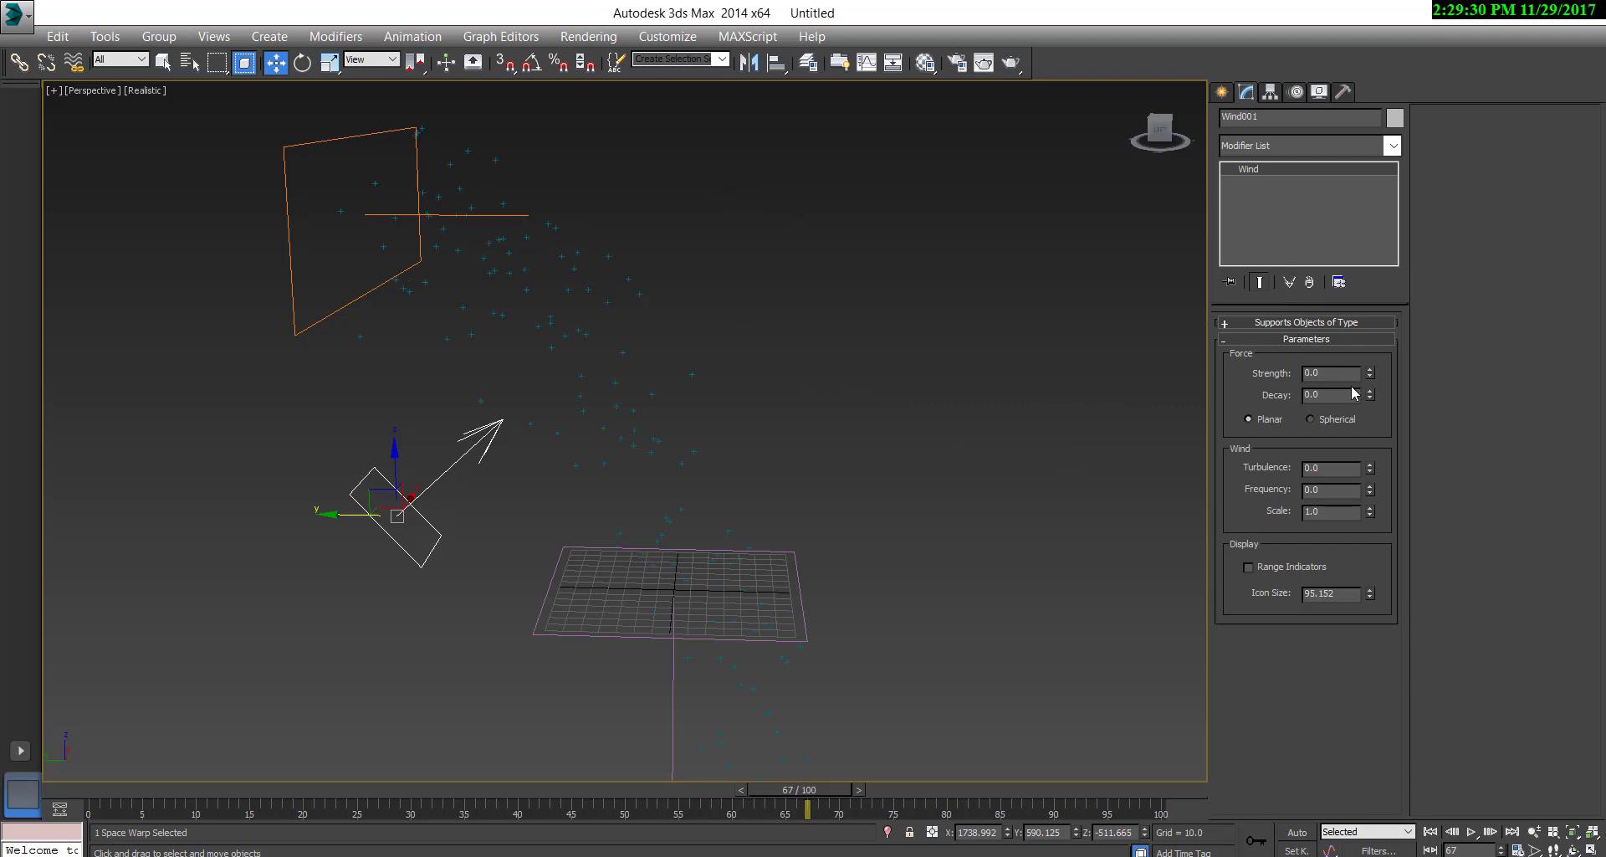
left_click(1311, 419)
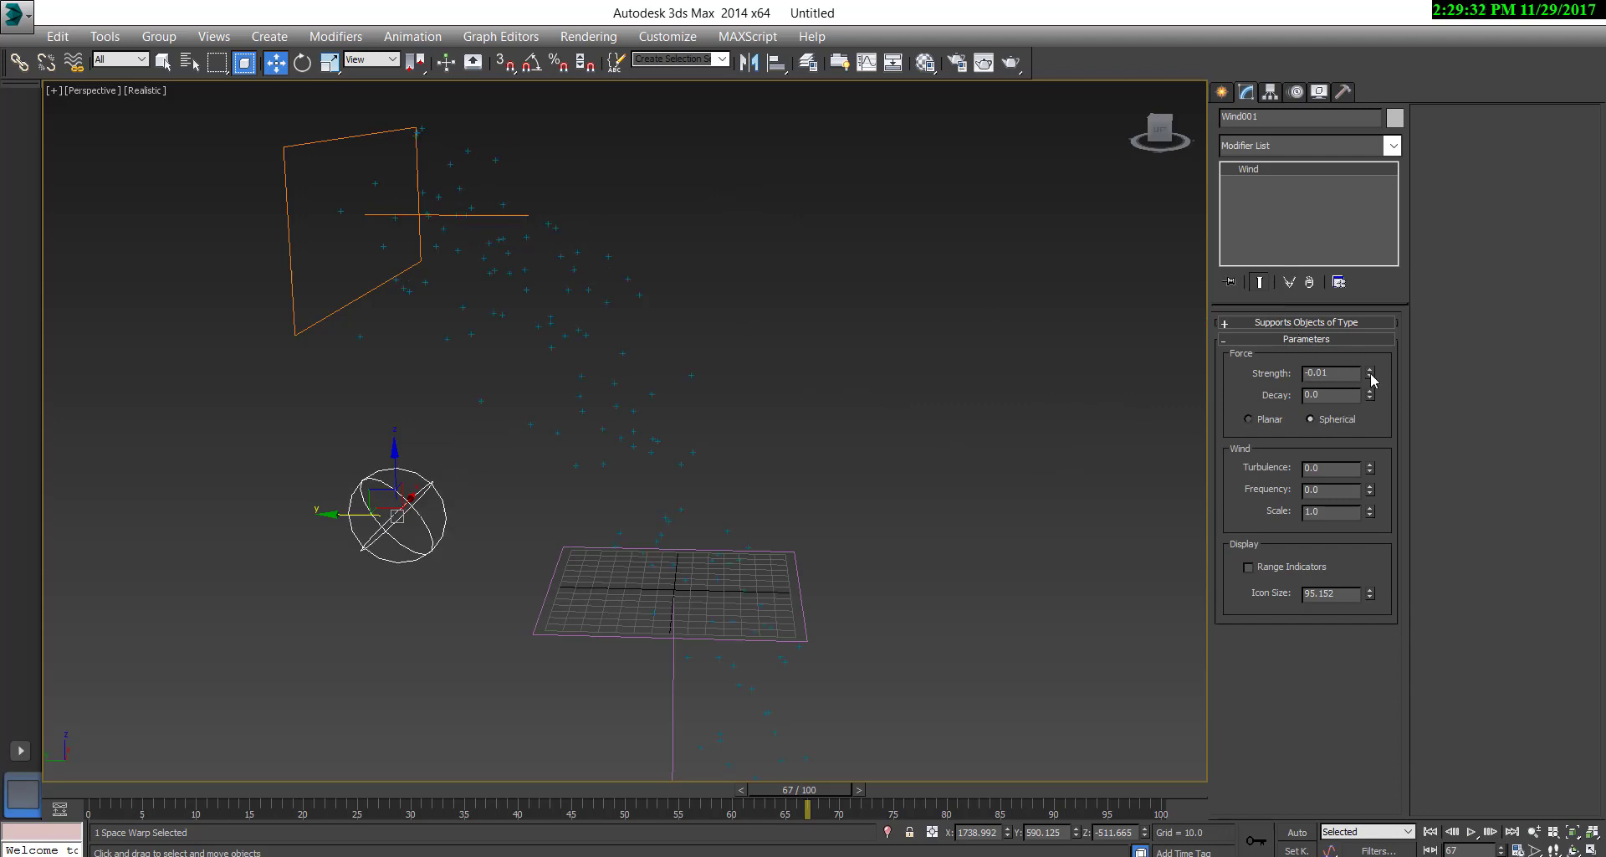
double_click(1330, 373)
type("1")
key("Return")
Try wind Strength values 1.5, 0.5 and finally 0.1 while scrubbing the animation
left_click_drag(126, 787, 1166, 745)
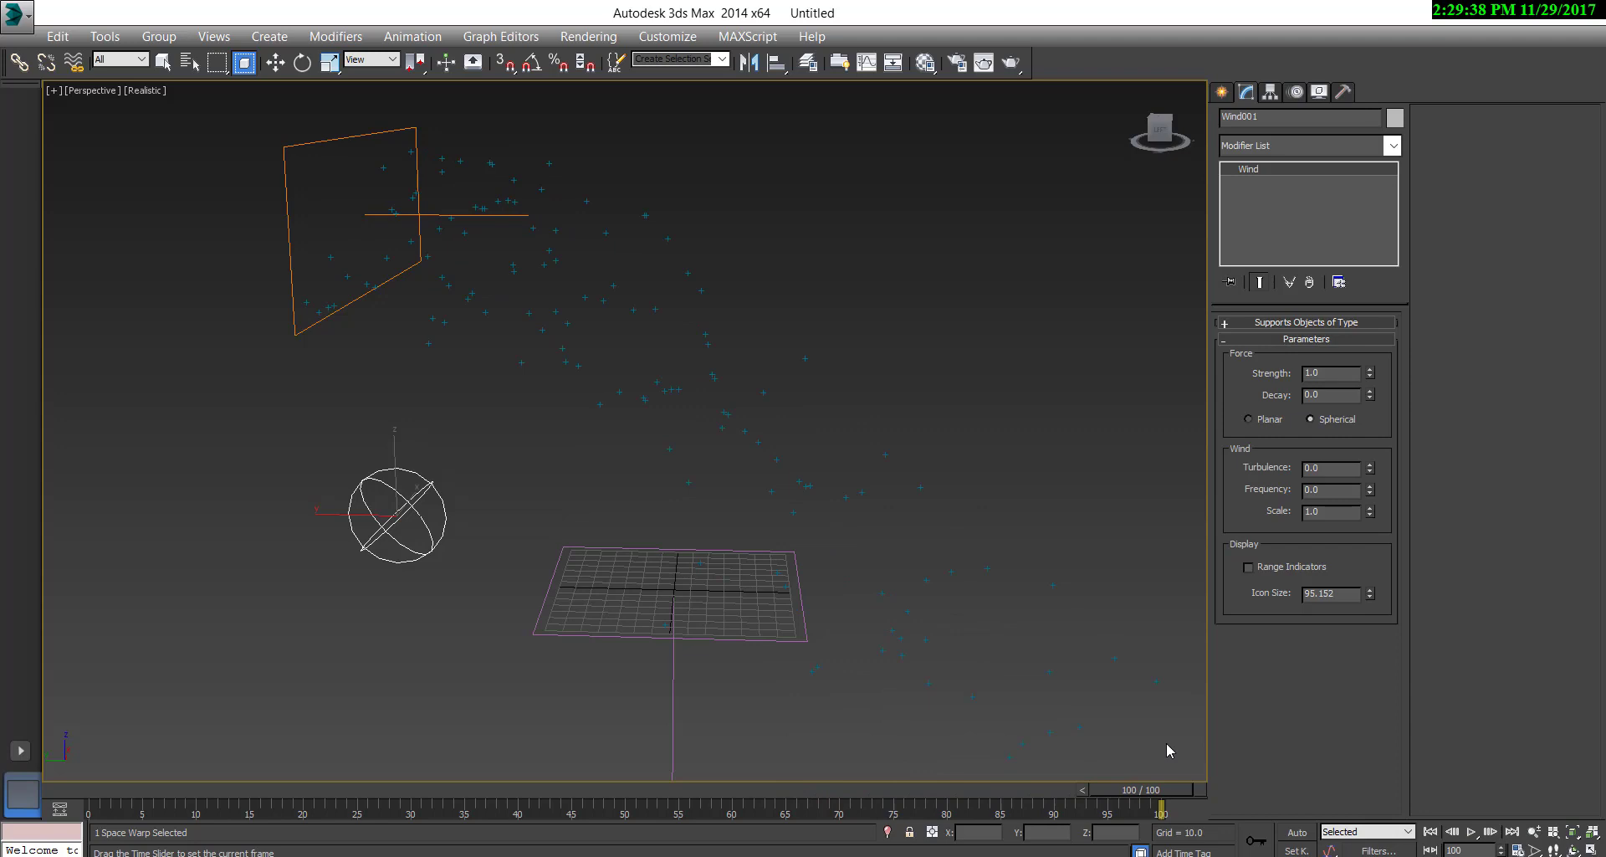
key("w")
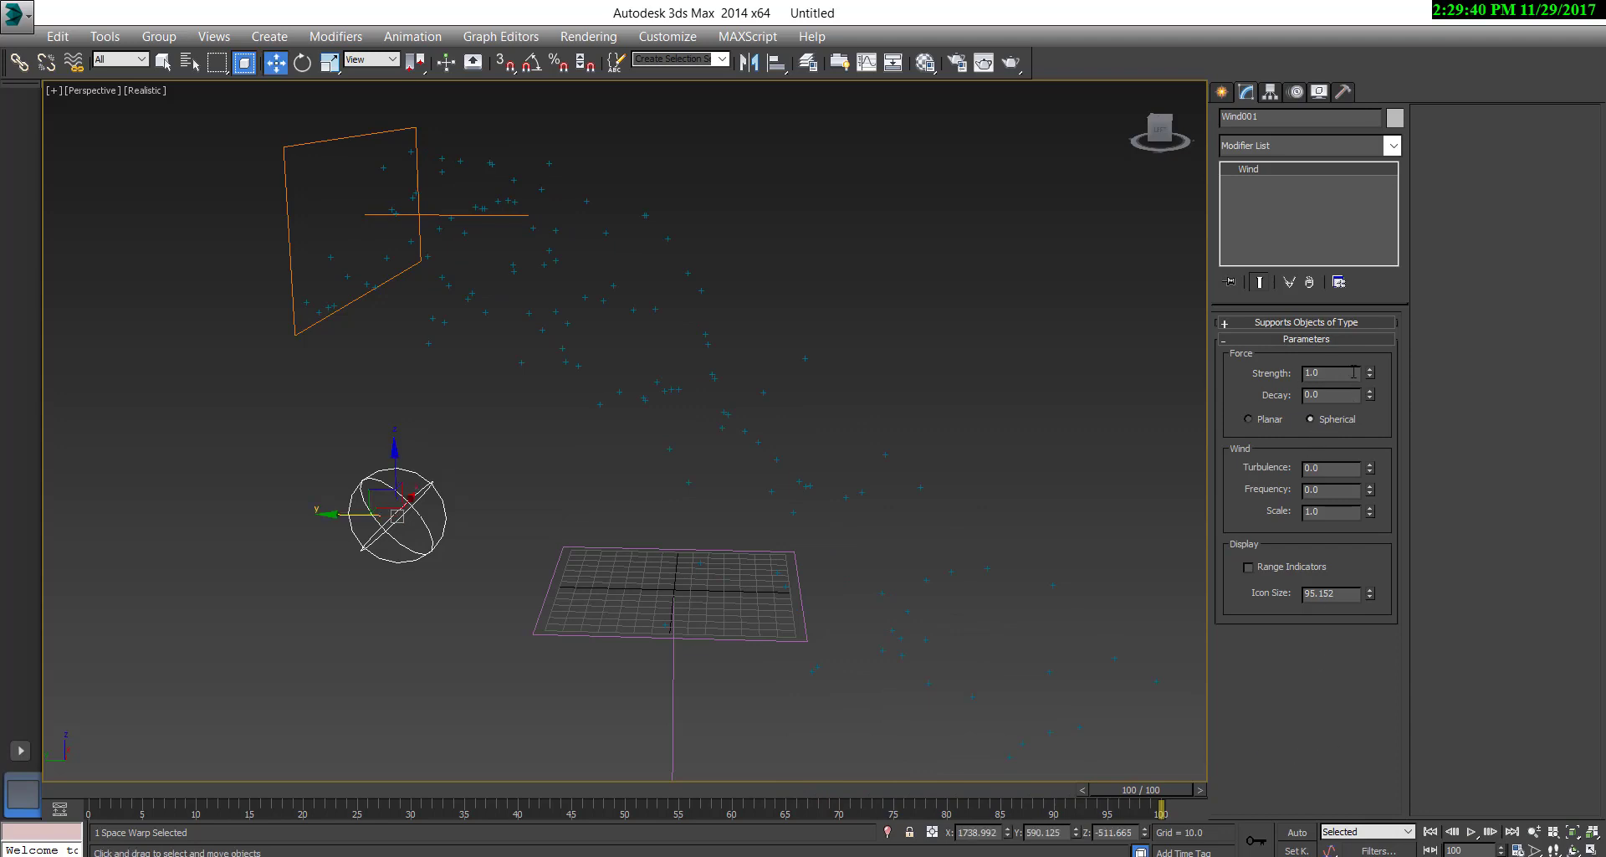
type("1.5")
key("Return")
type("0.5")
key("Return")
type("0.1")
key("Return")
left_click(404, 264)
Give Wind001 Turbulence 2.0 and Frequency 5.0, then toggle the spray's wind binding
left_click(417, 261)
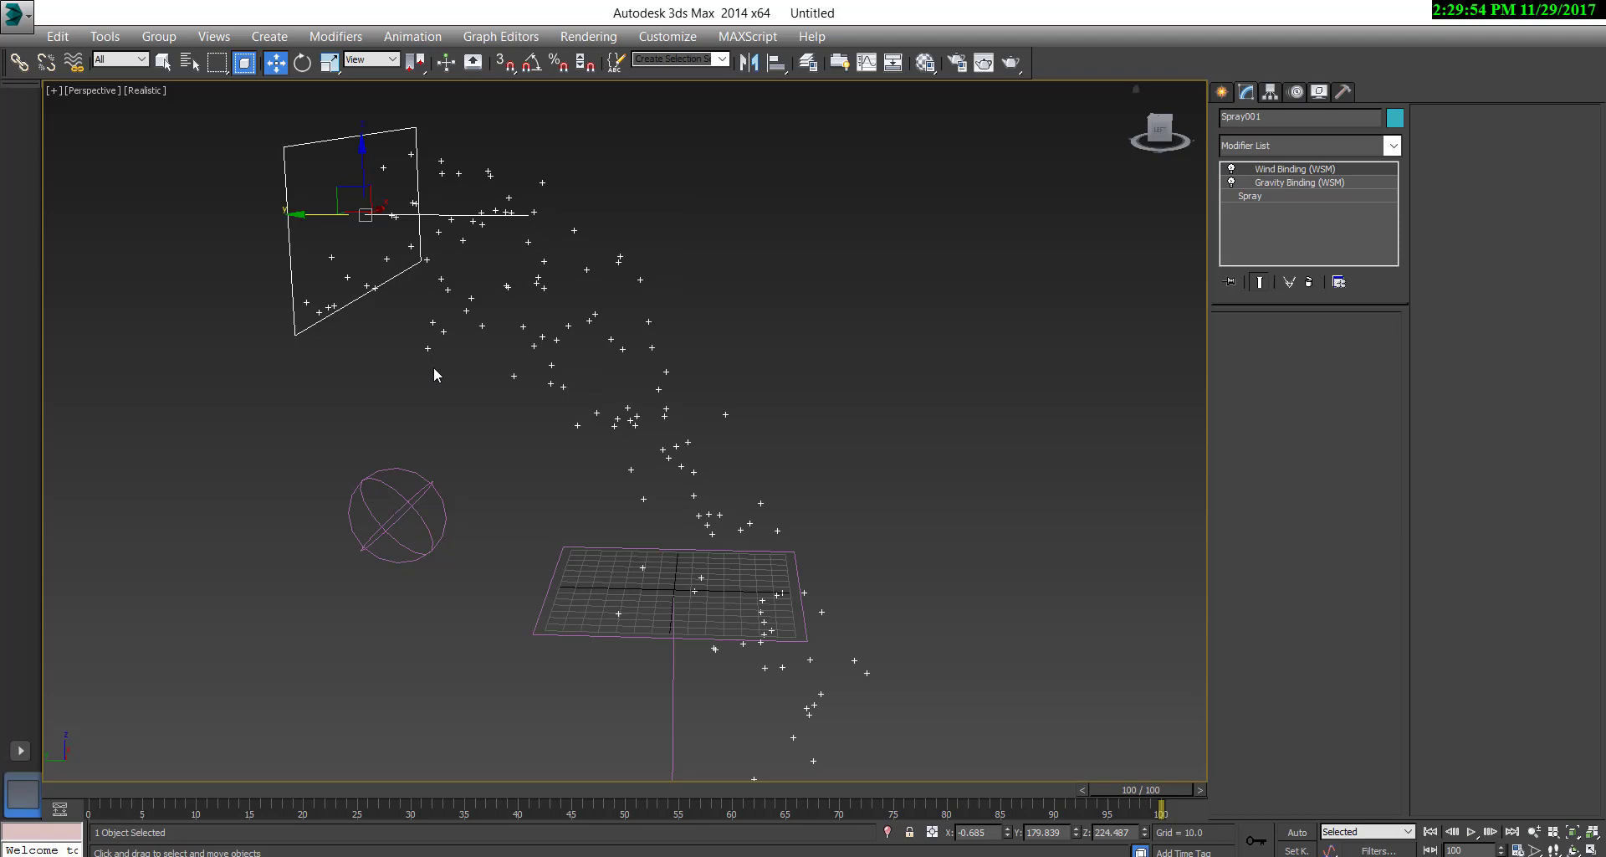
left_click(393, 509)
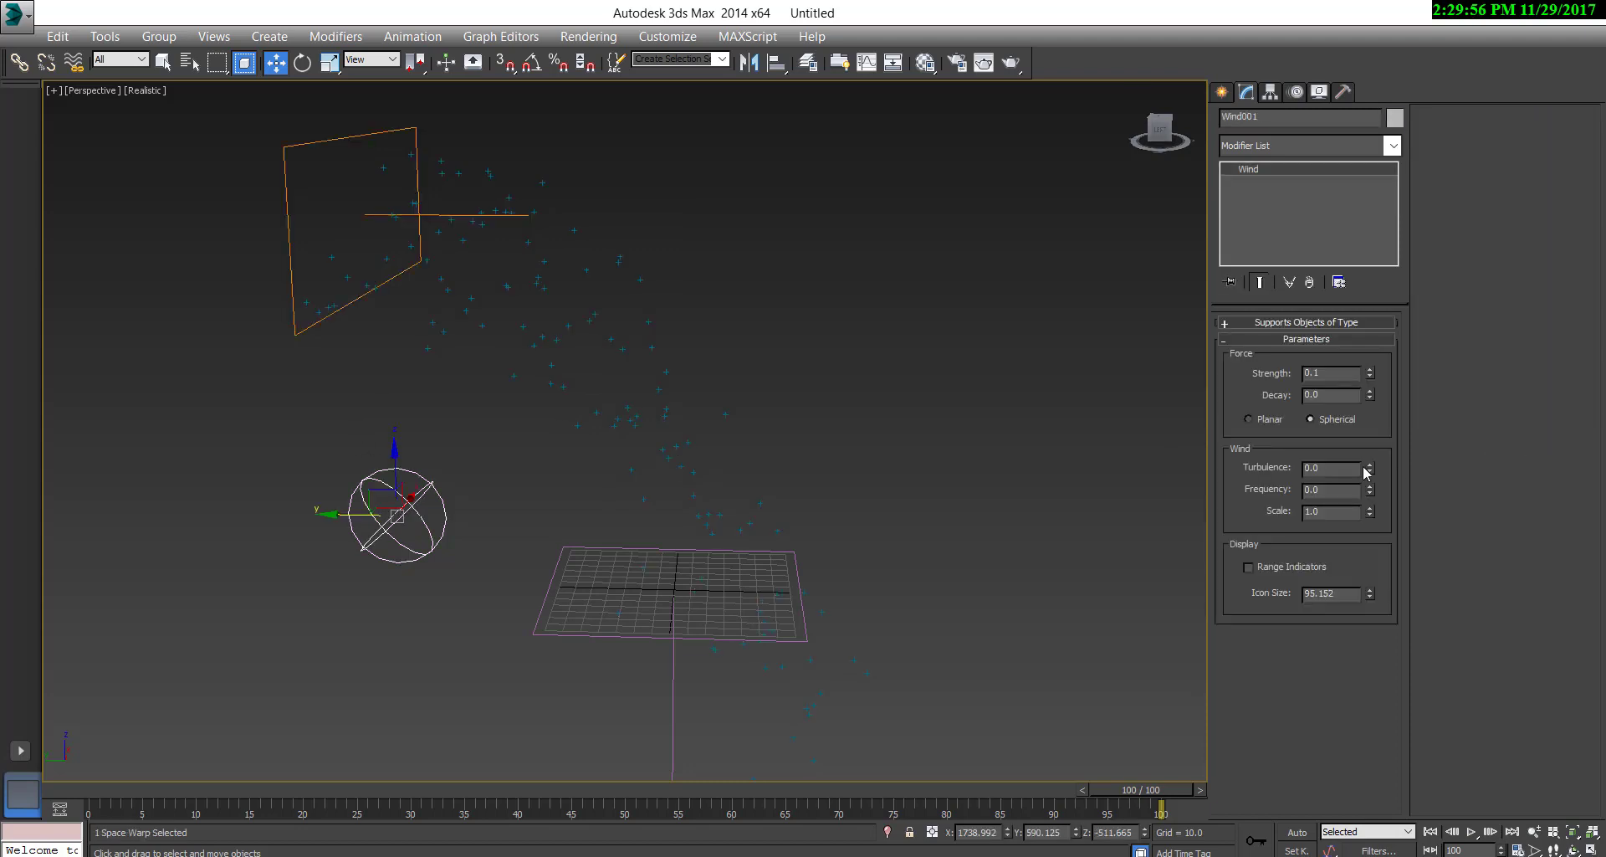
type("2")
key("Return")
type("5")
key("Return")
left_click(350, 276)
left_click(1231, 168)
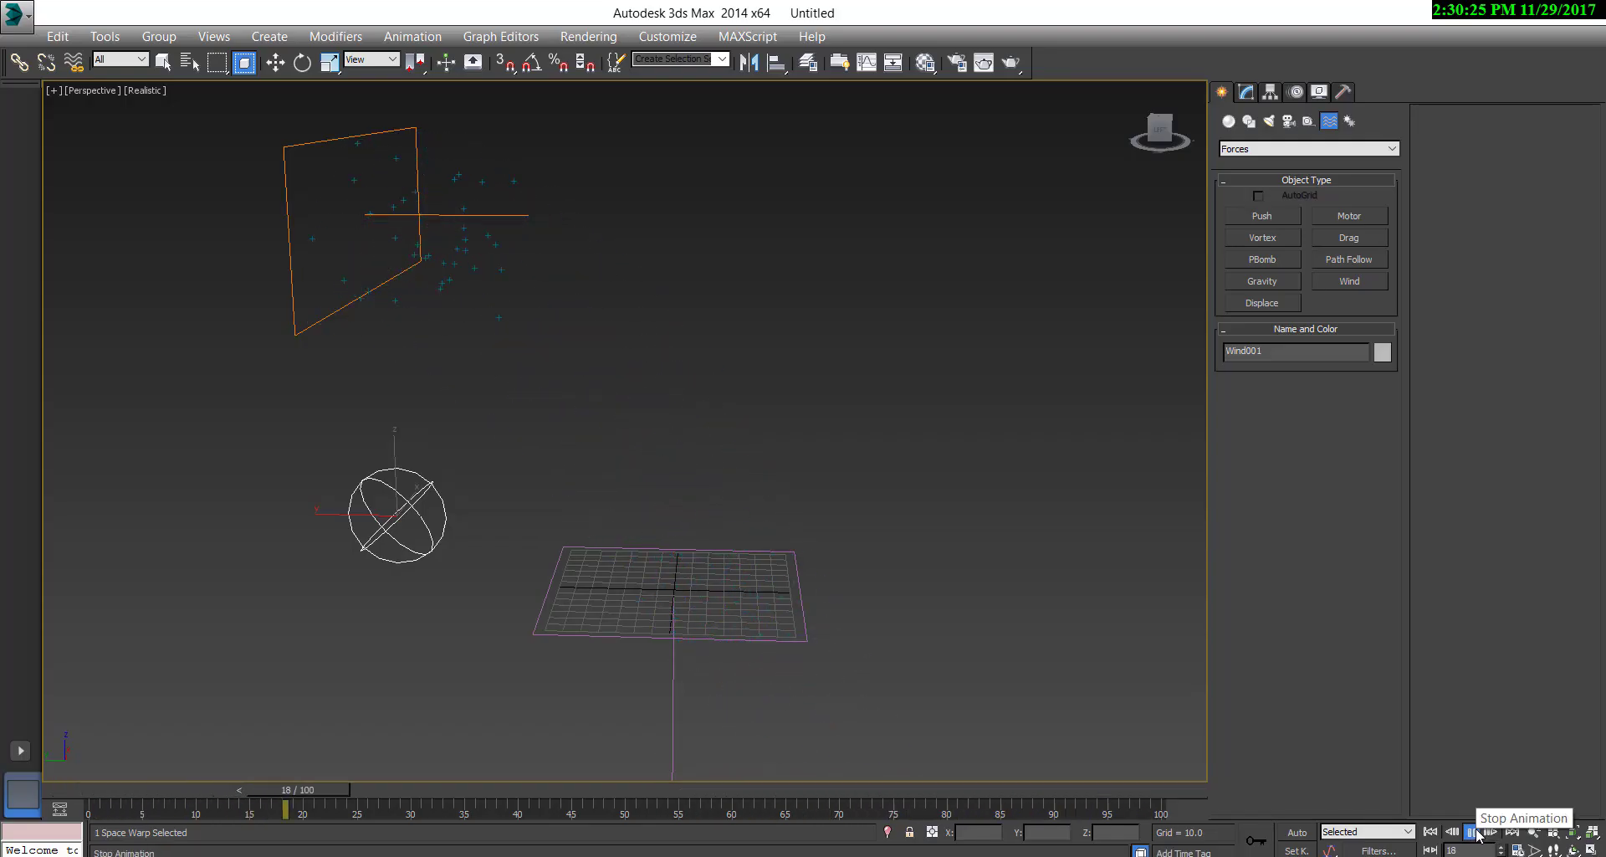
Stop playback and draw a Deflector plane over the grid
left_click(1471, 831)
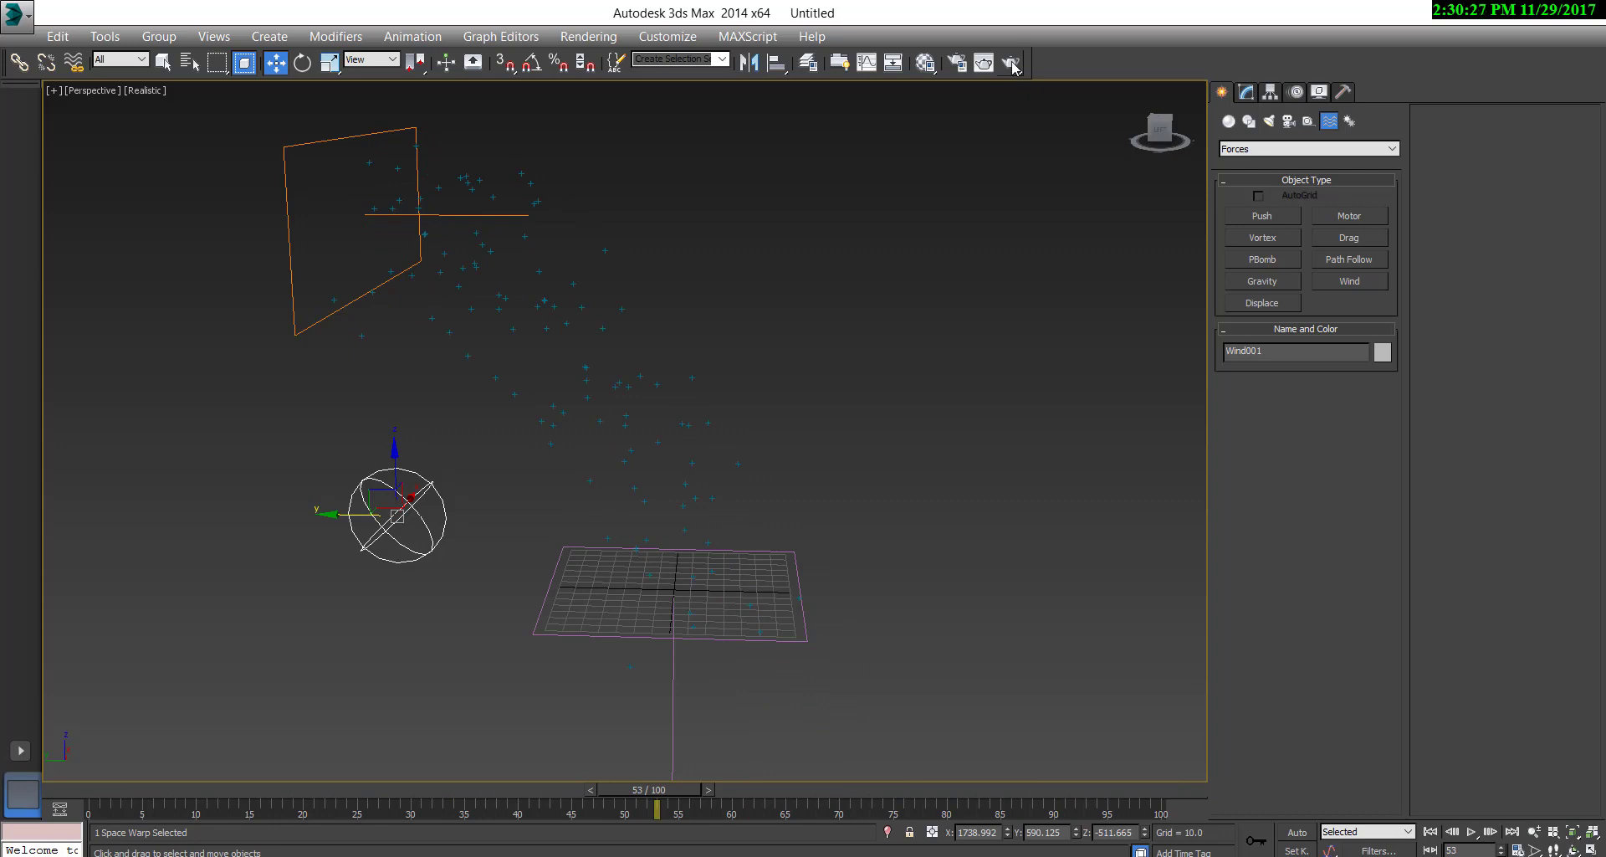
left_click(1333, 149)
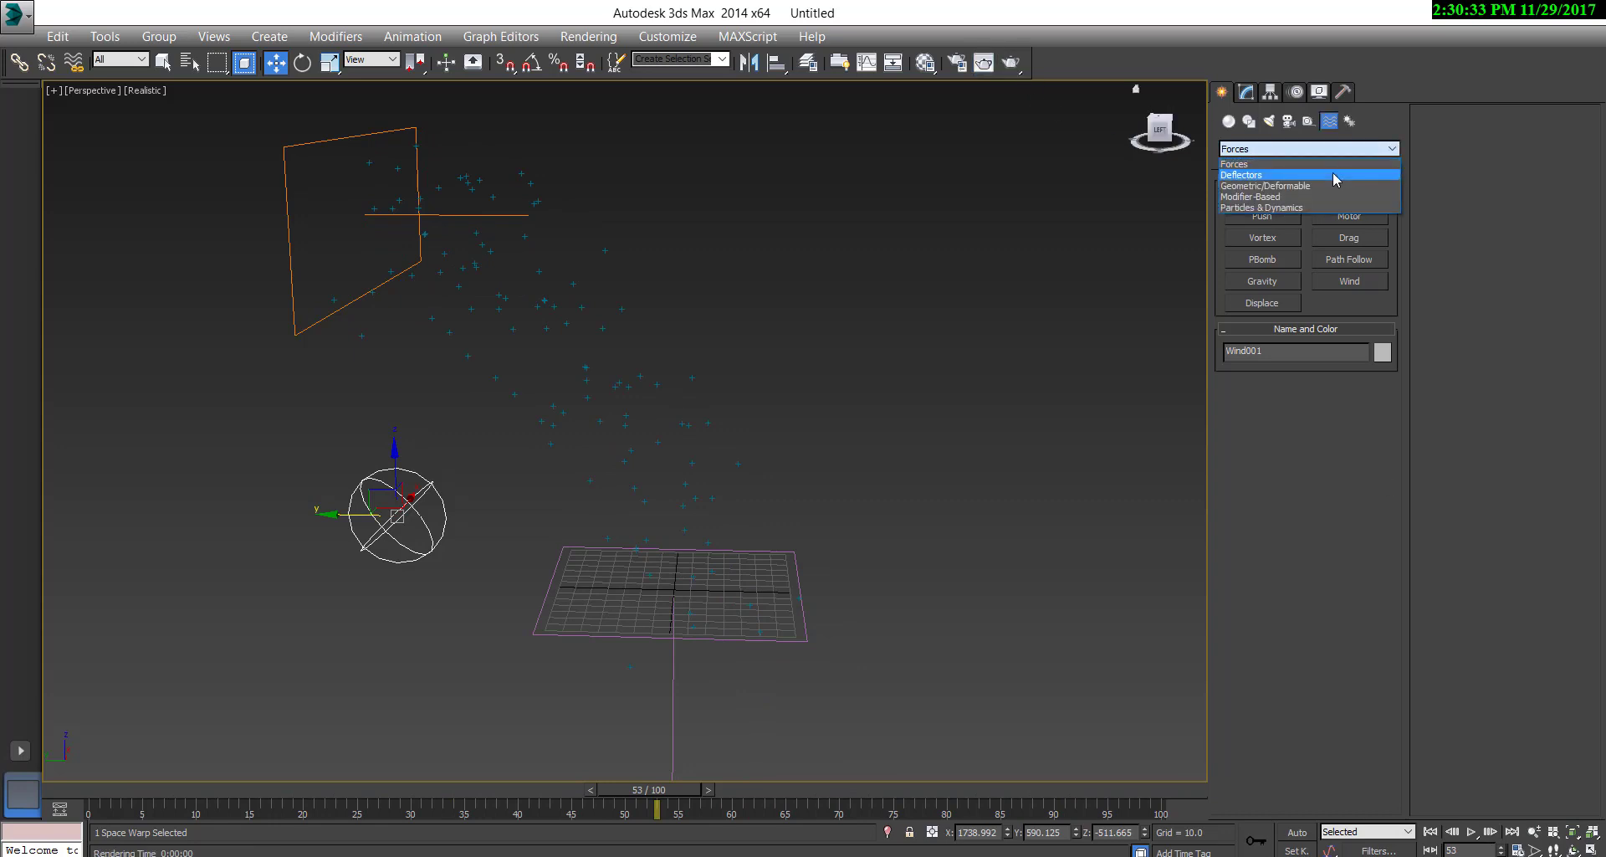
left_click(1332, 172)
left_click(1336, 257)
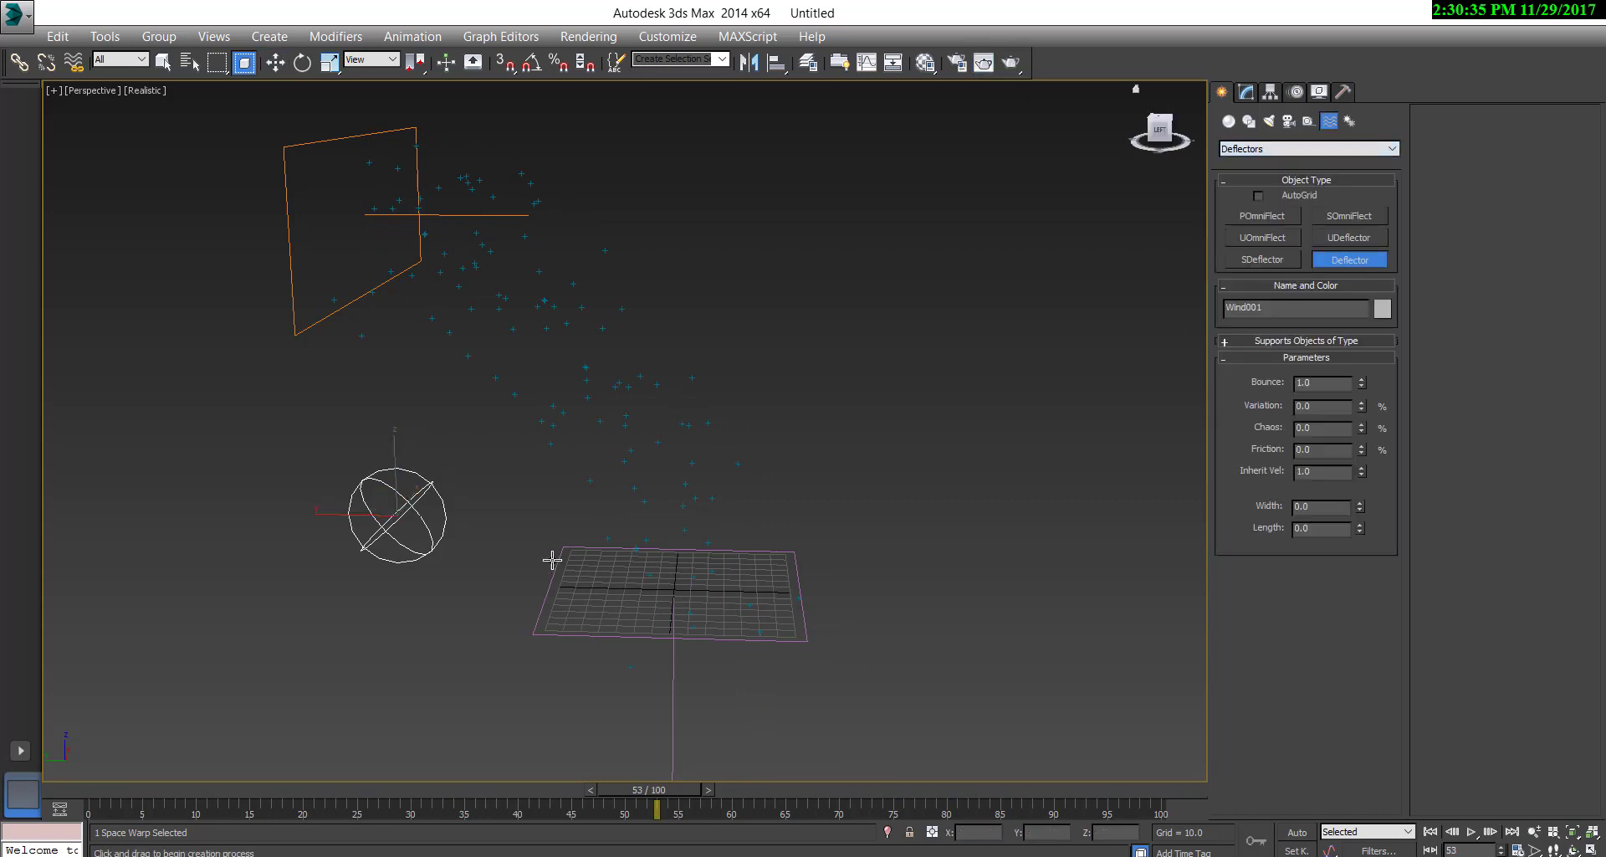
left_click_drag(545, 663, 929, 640)
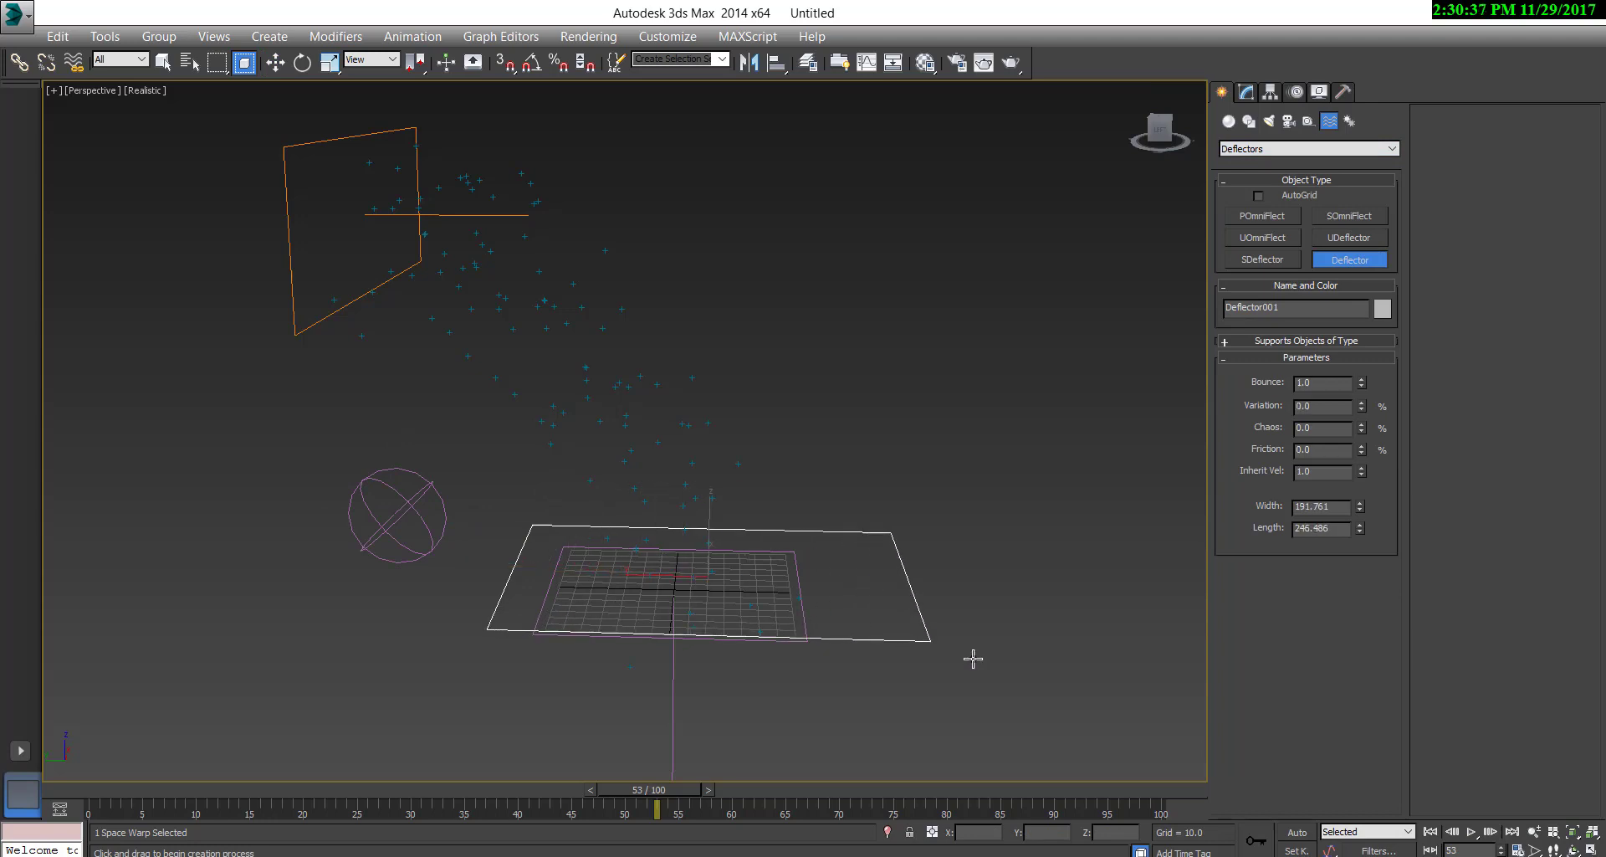
Centre Deflector001 at the origin by zeroing its X and Y positions
left_click(273, 63)
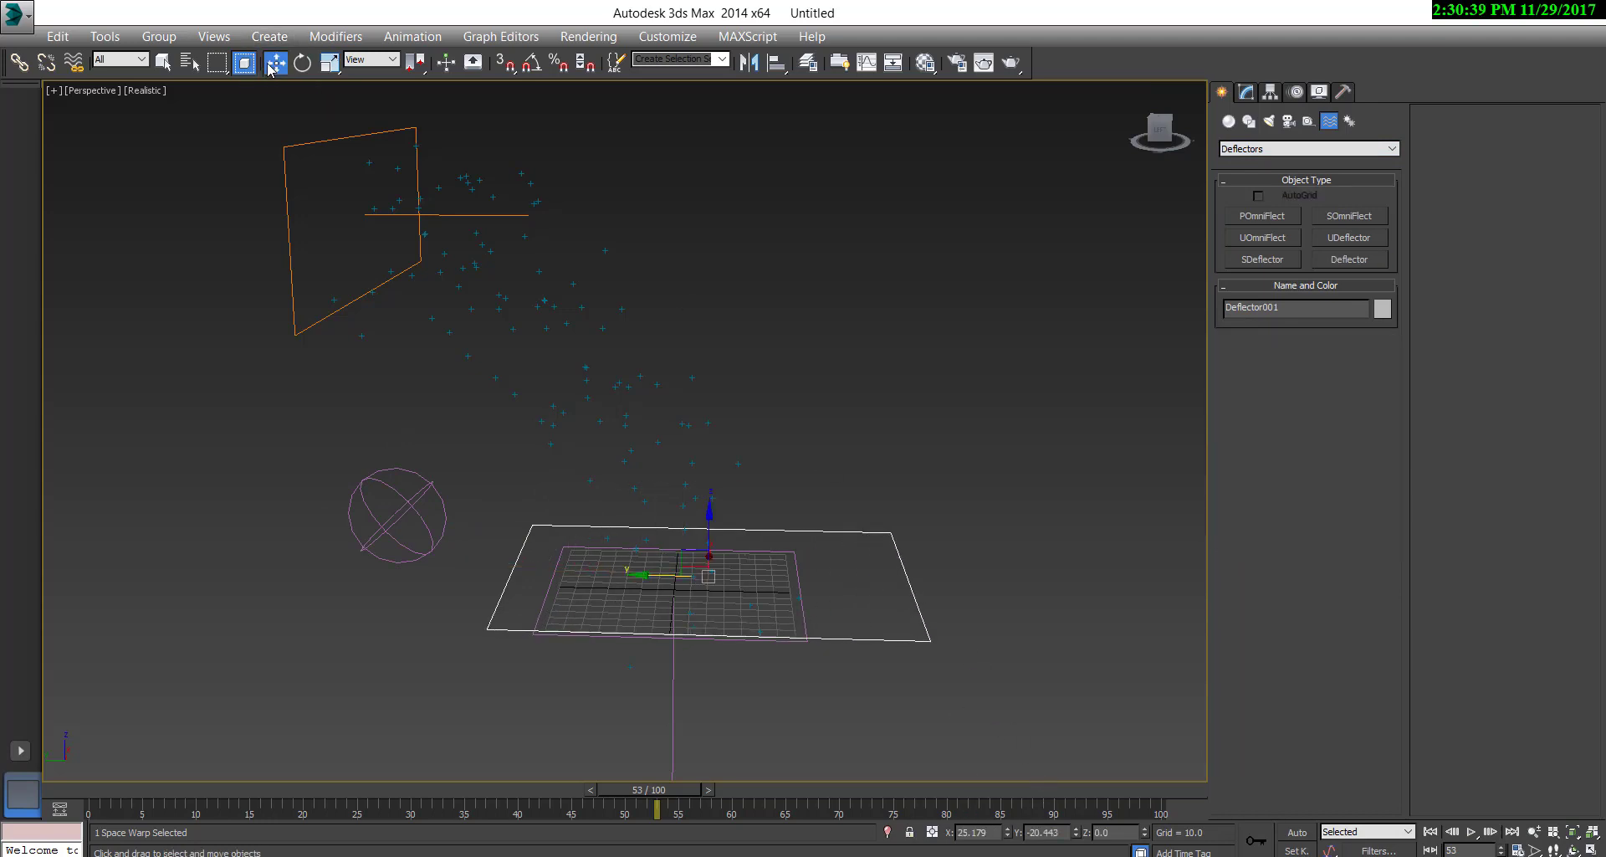
right_click(1076, 832)
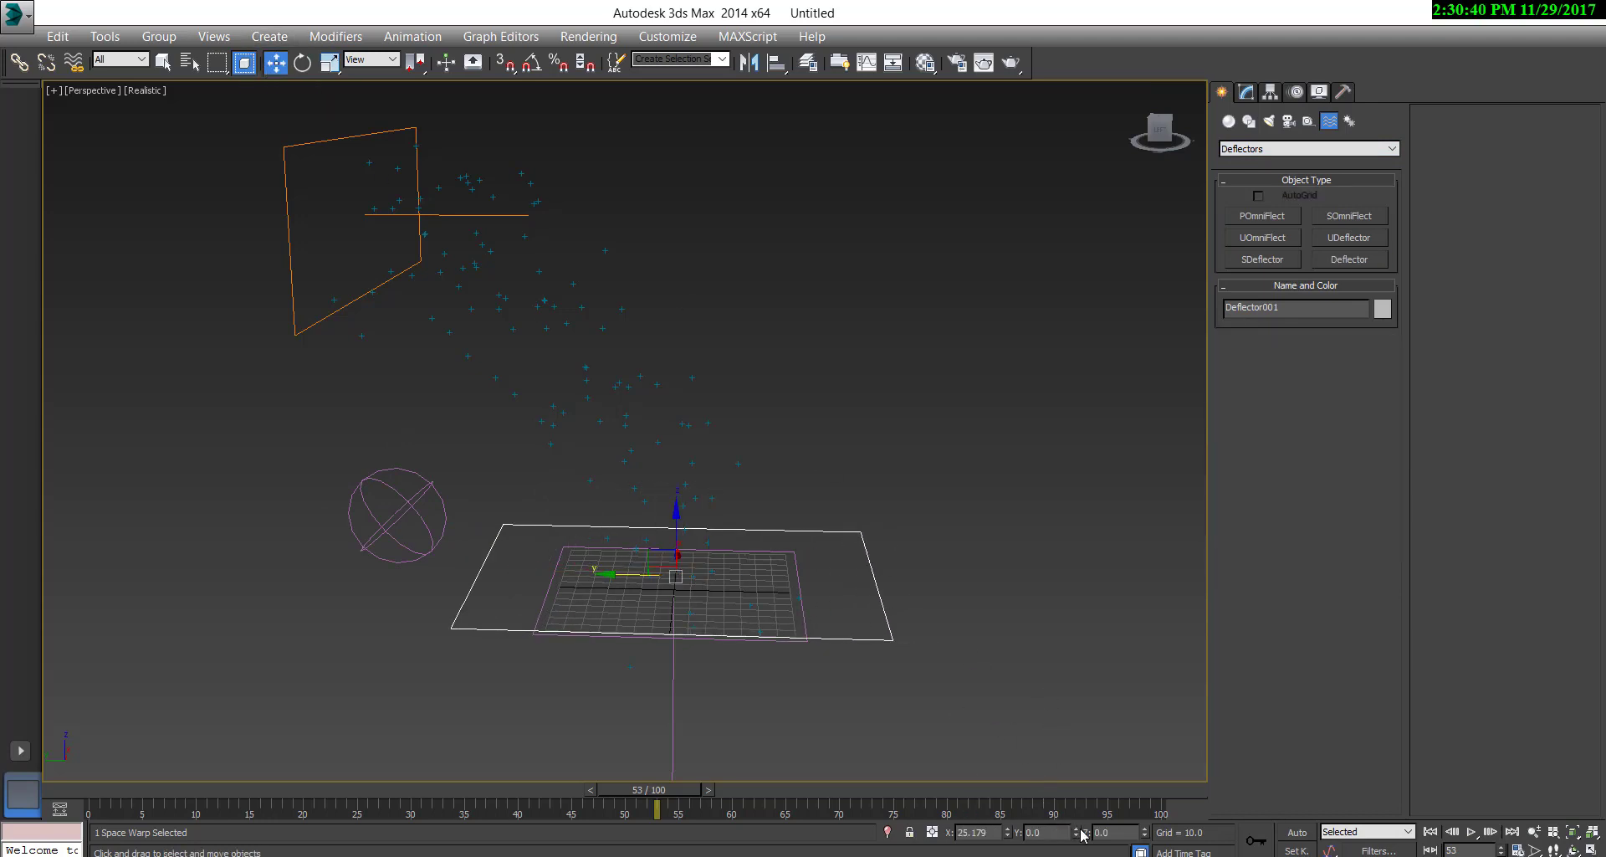
right_click(1006, 832)
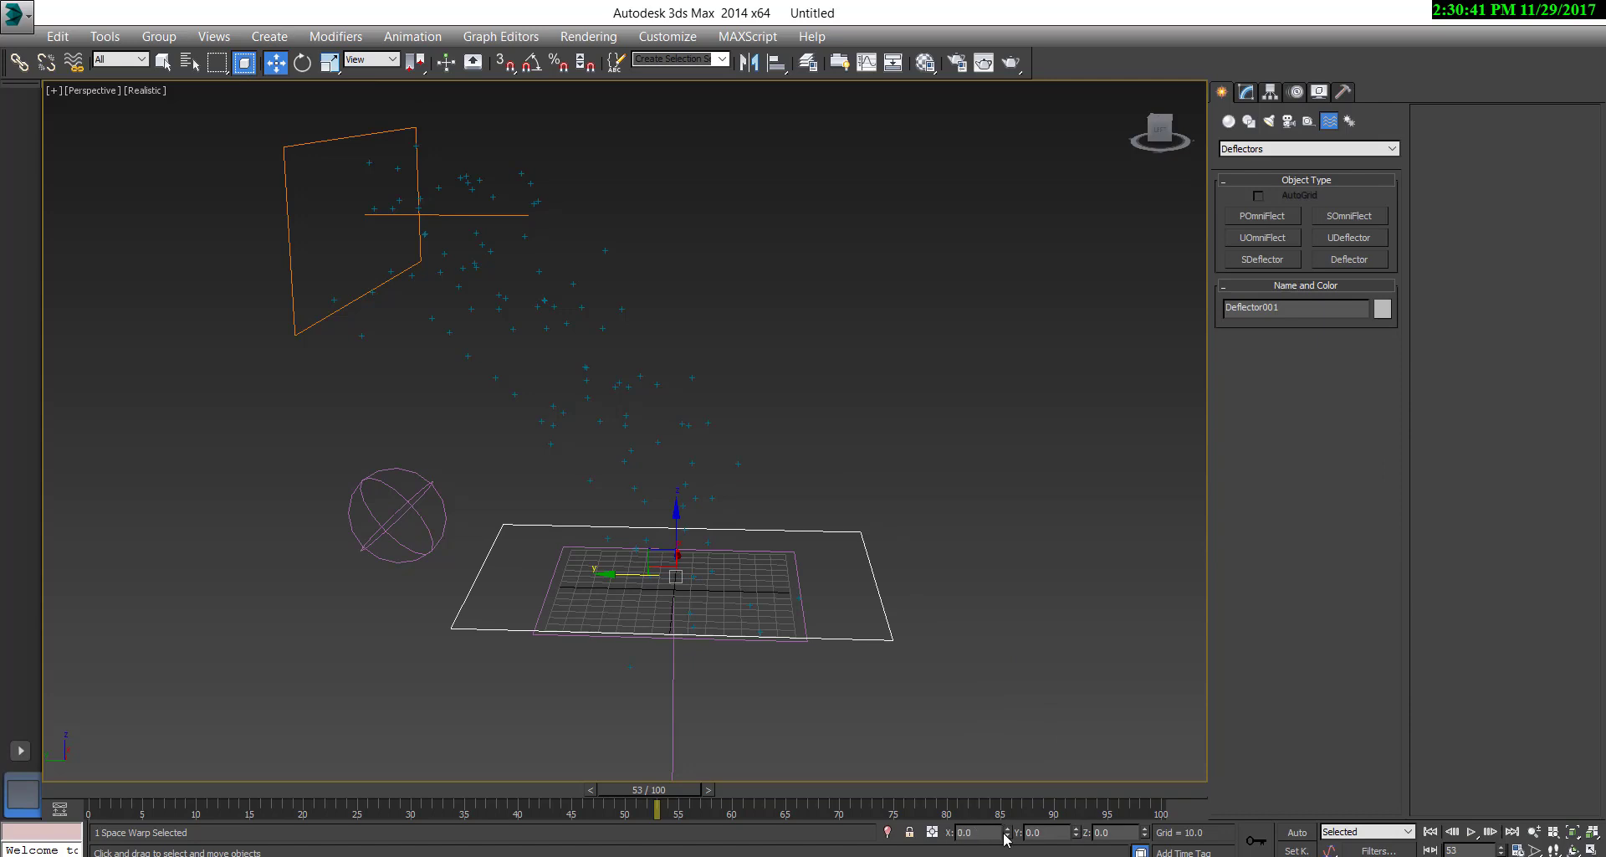
left_click(70, 67)
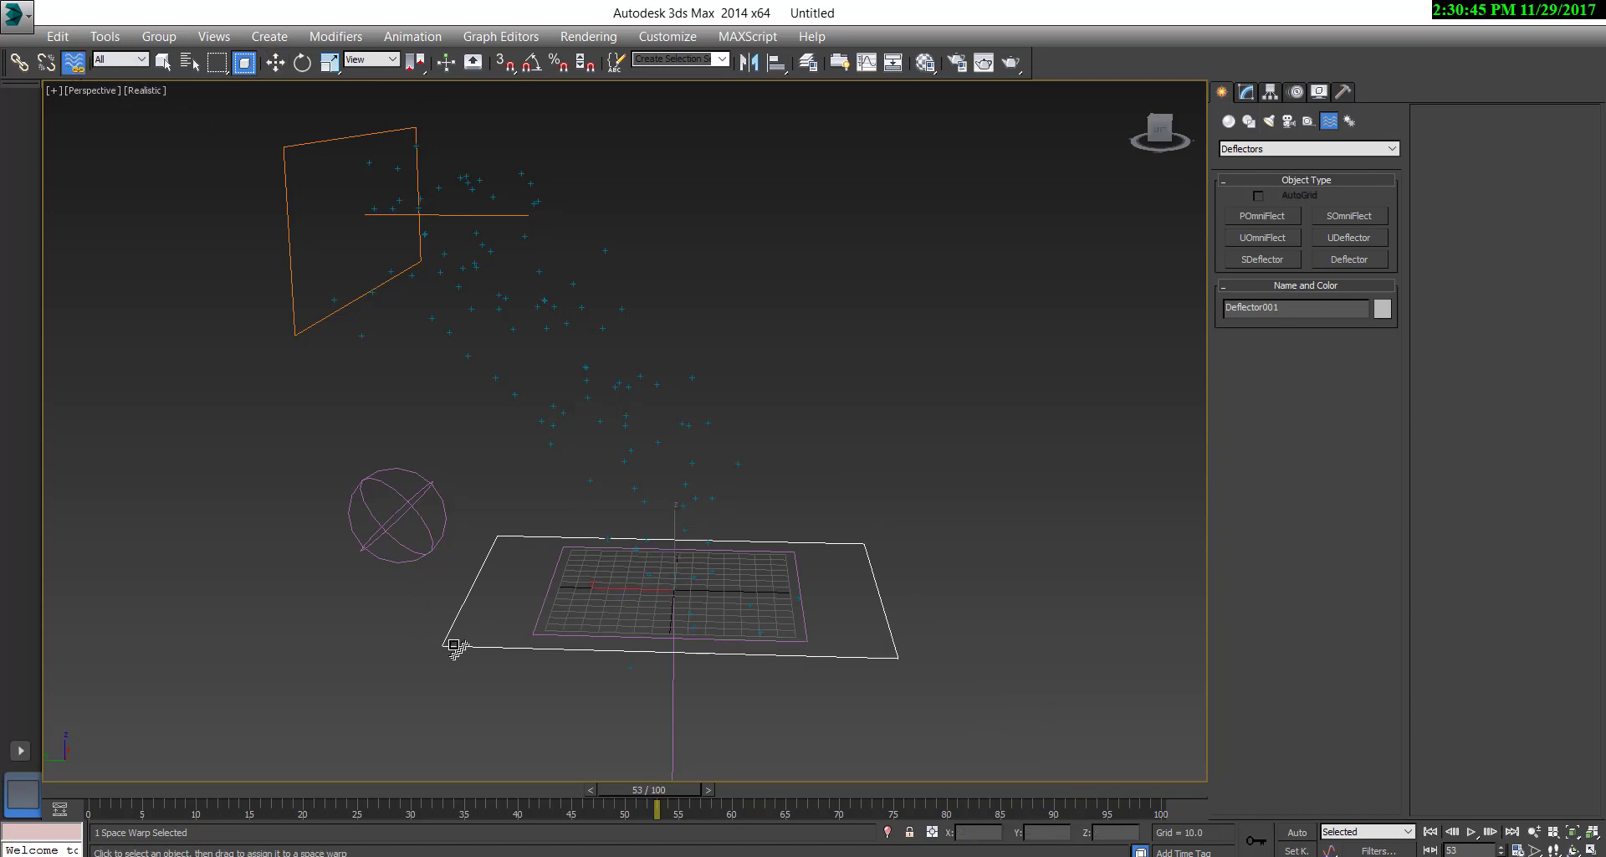
Bind Spray001 to Deflector001, play to watch particles bounce, and widen the deflector plane
left_click_drag(454, 646, 437, 226)
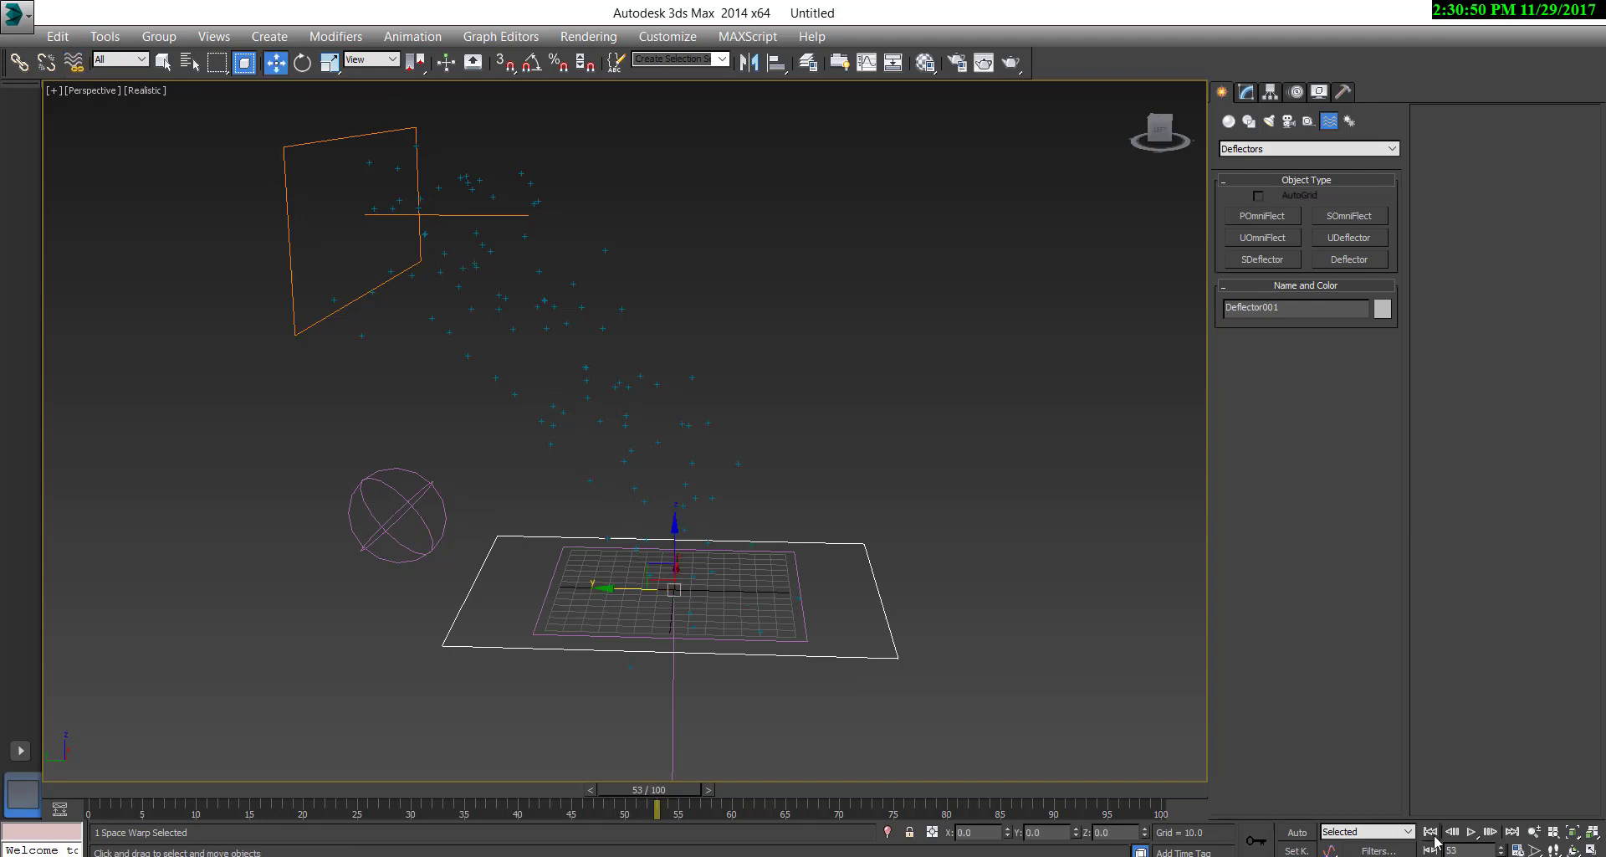
left_click(1471, 830)
key("w")
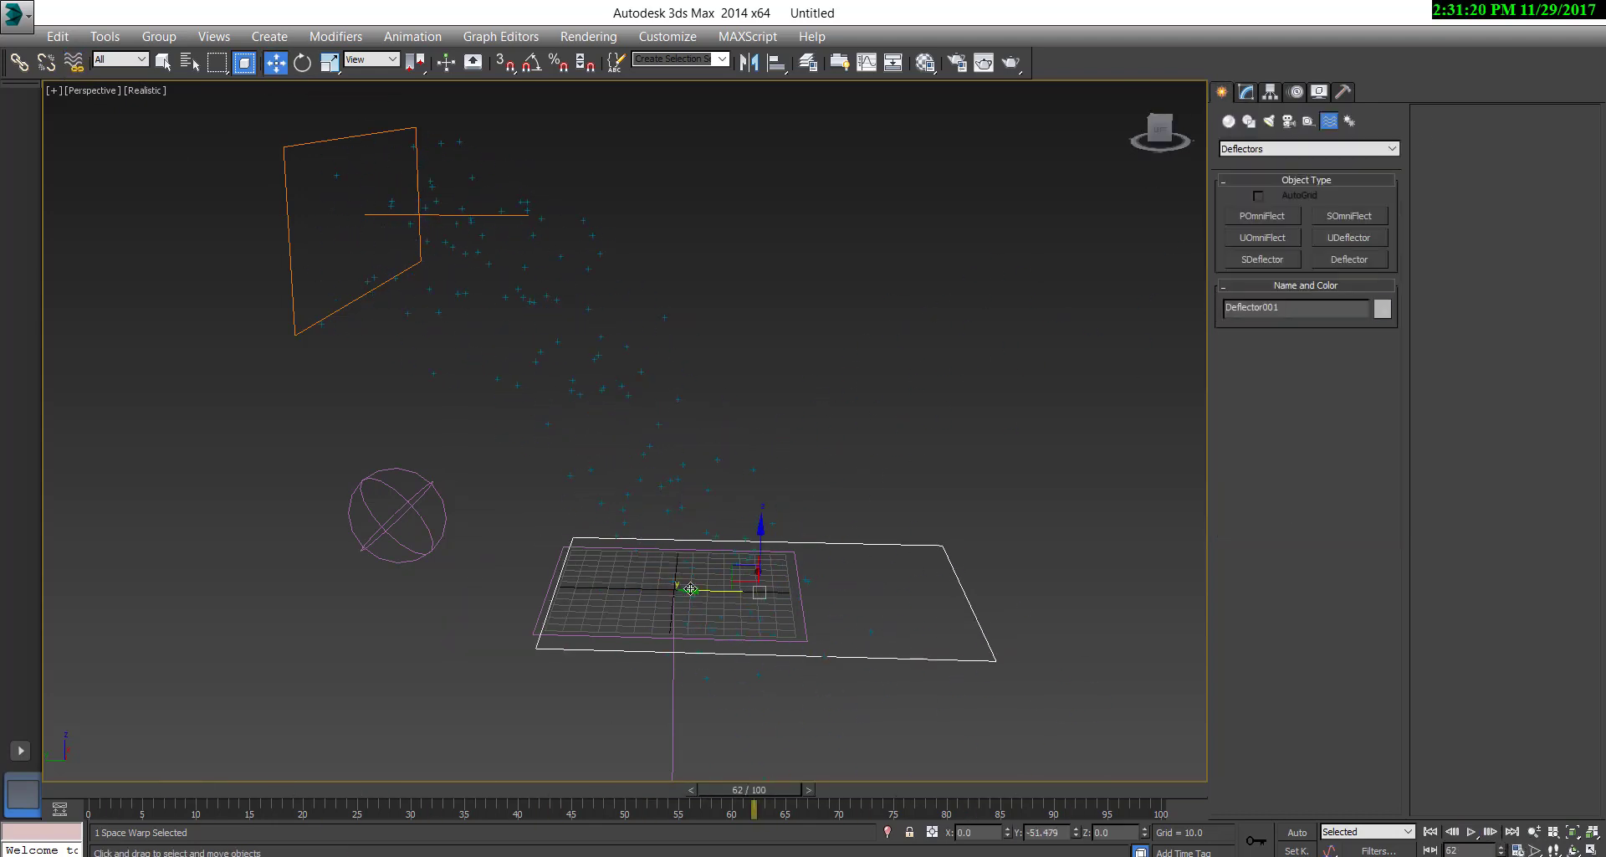
left_click(1247, 91)
left_click_drag(1360, 485, 1360, 451)
key("/")
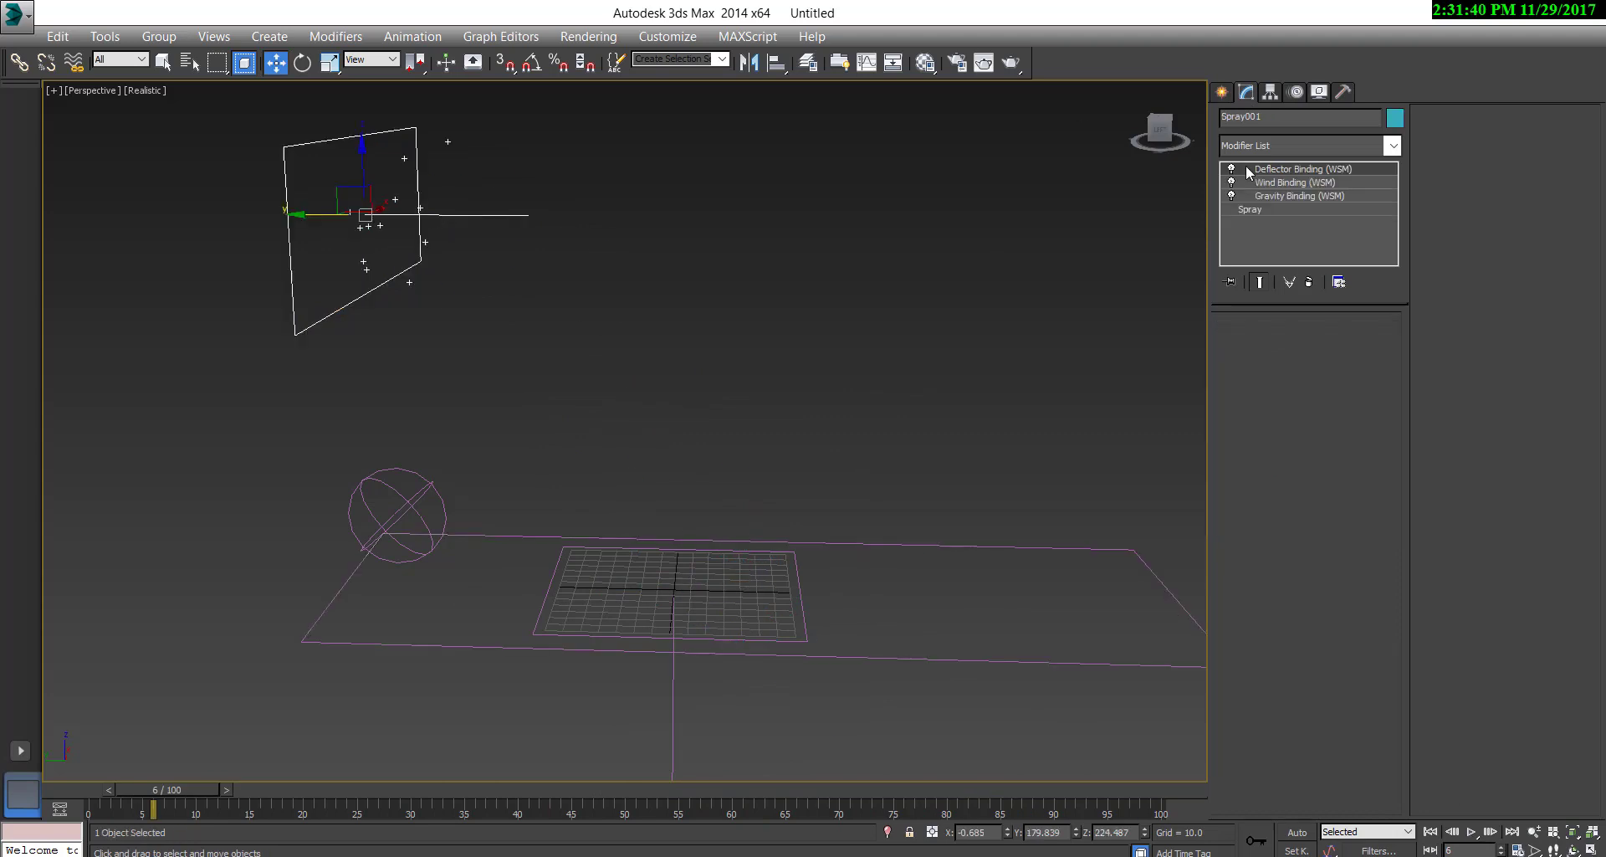